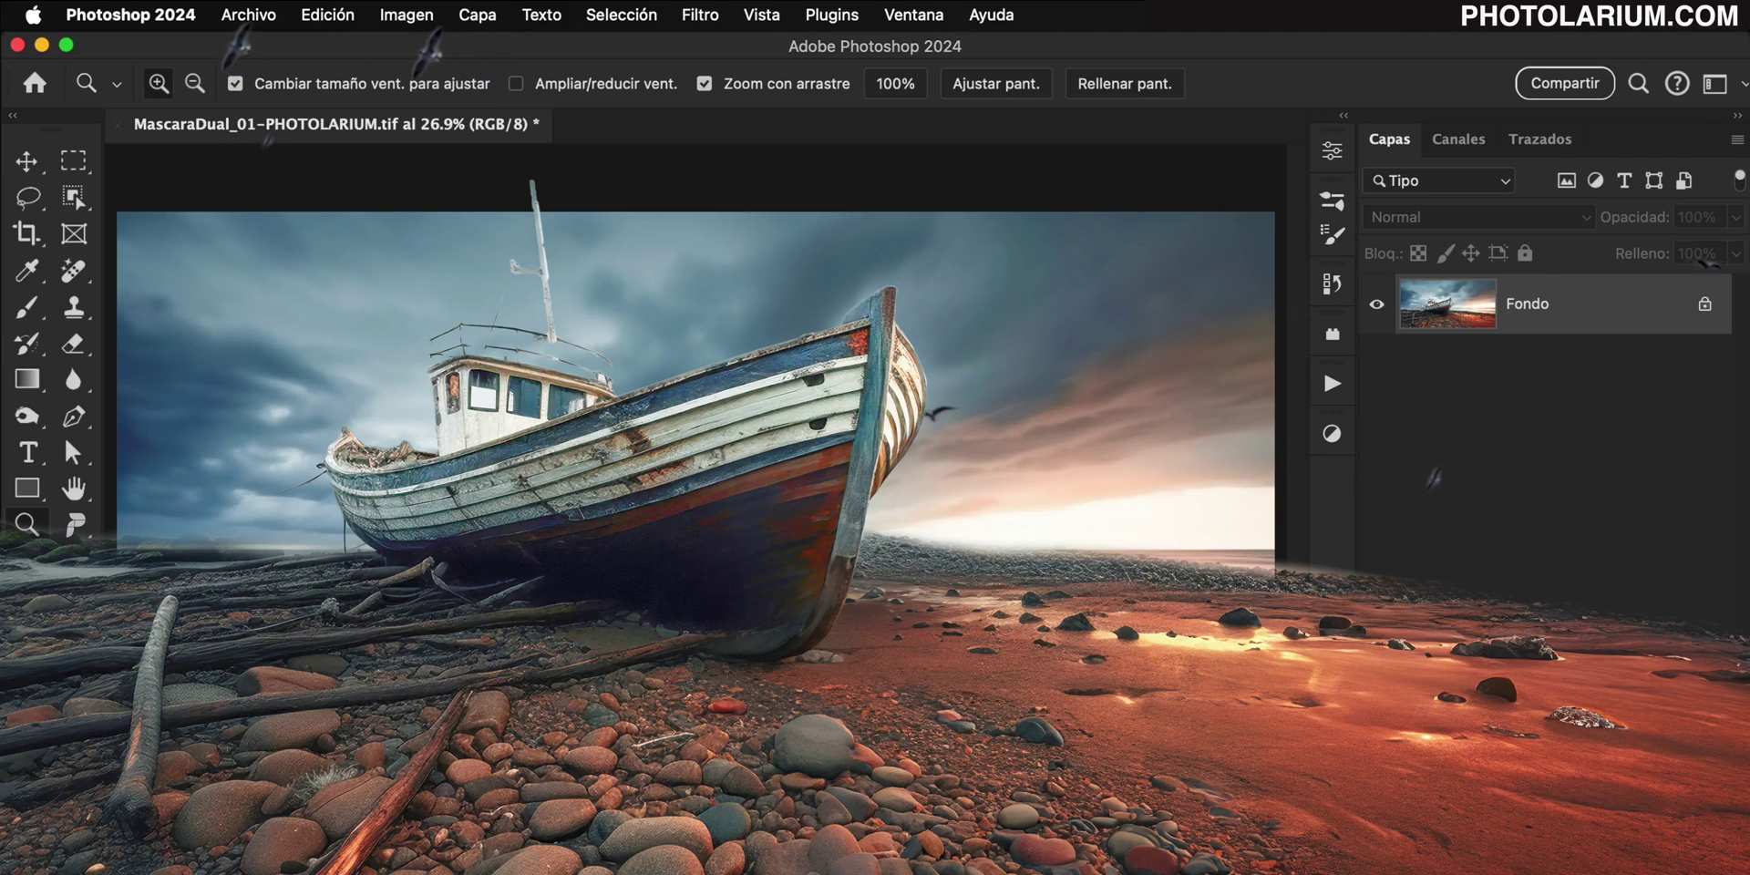
Switch from the Zoom tool to the Move tool with the V shortcut.
key(v)
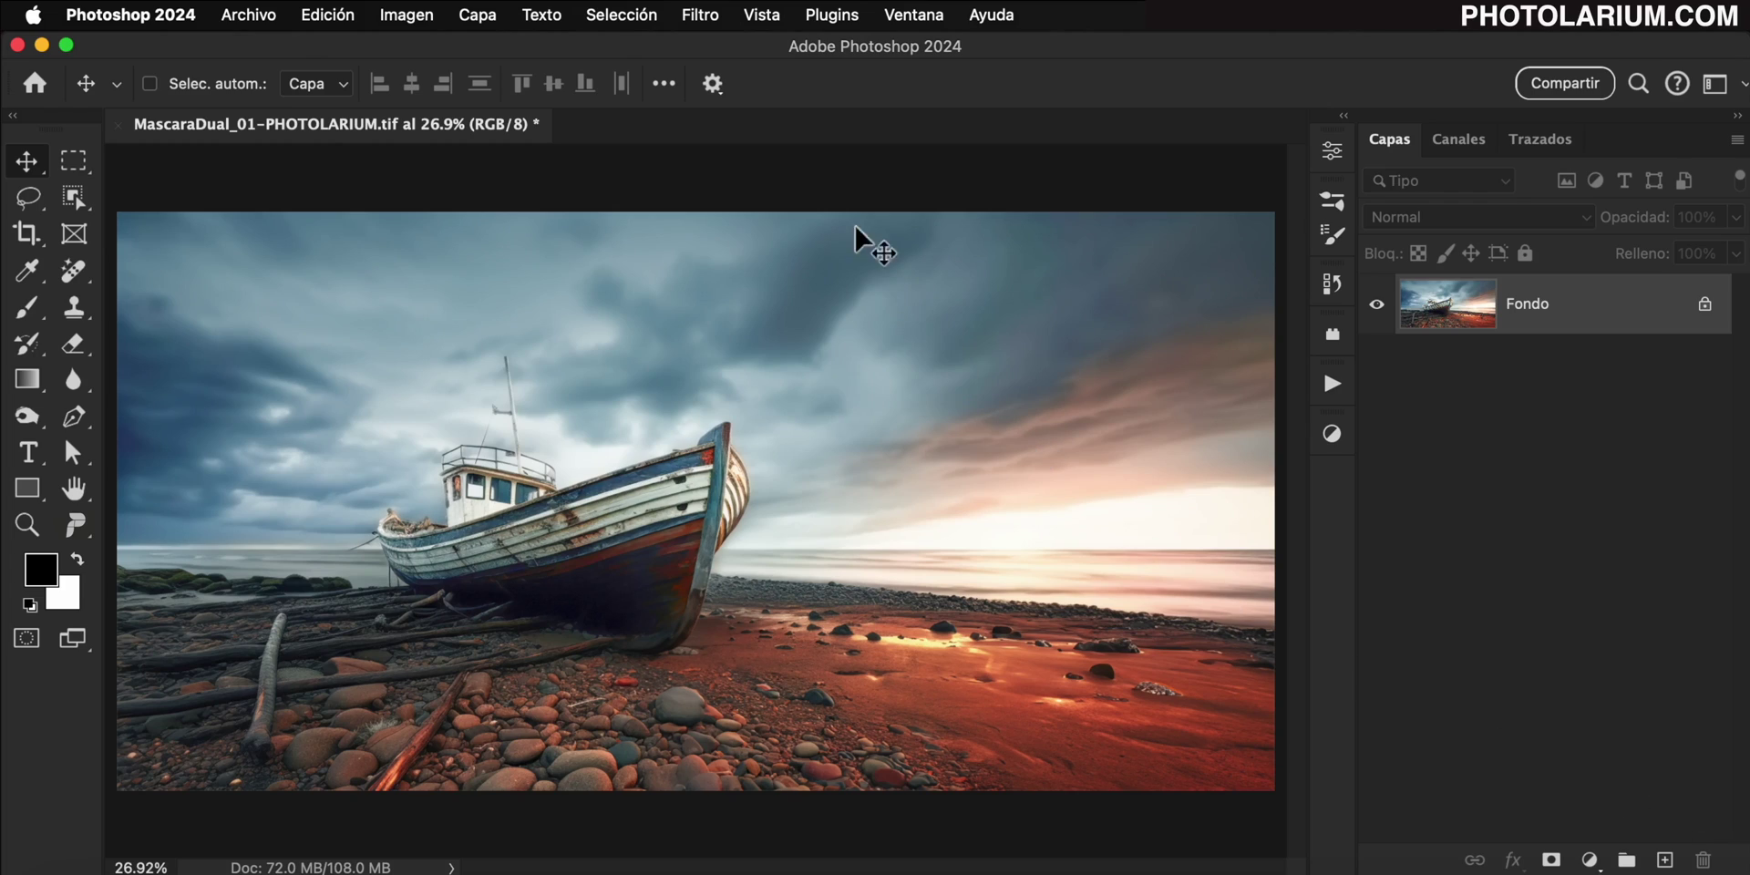
Turn on the Desenfoque de profundidad neural filter, with output set to Nueva capa.
click(700, 14)
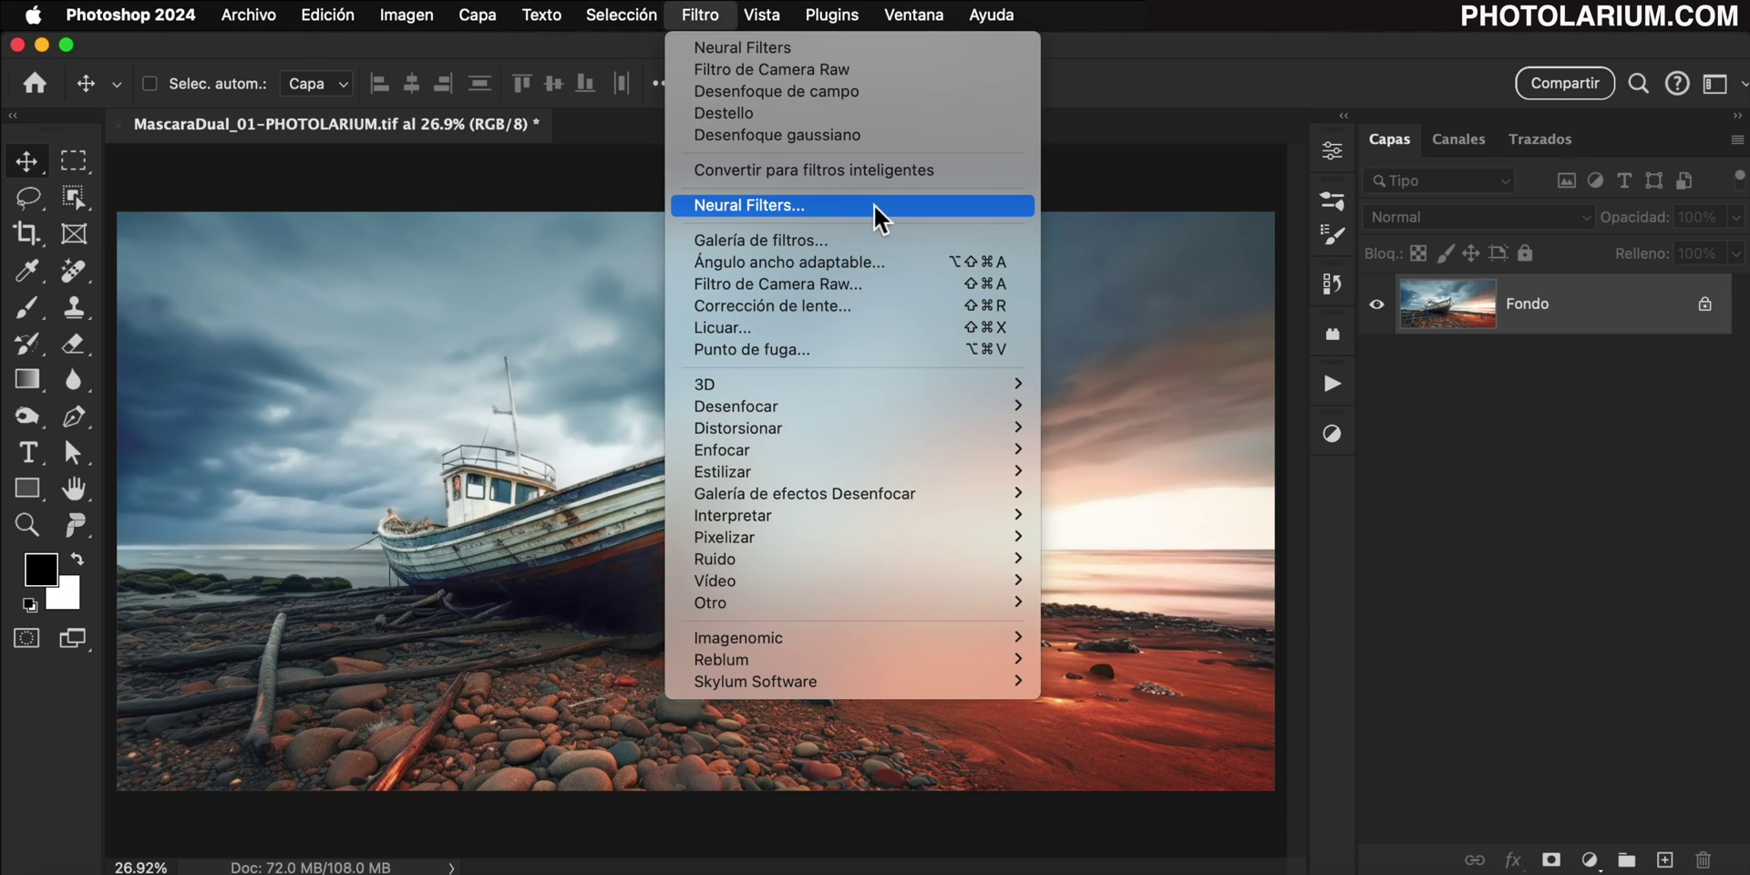
click(961, 206)
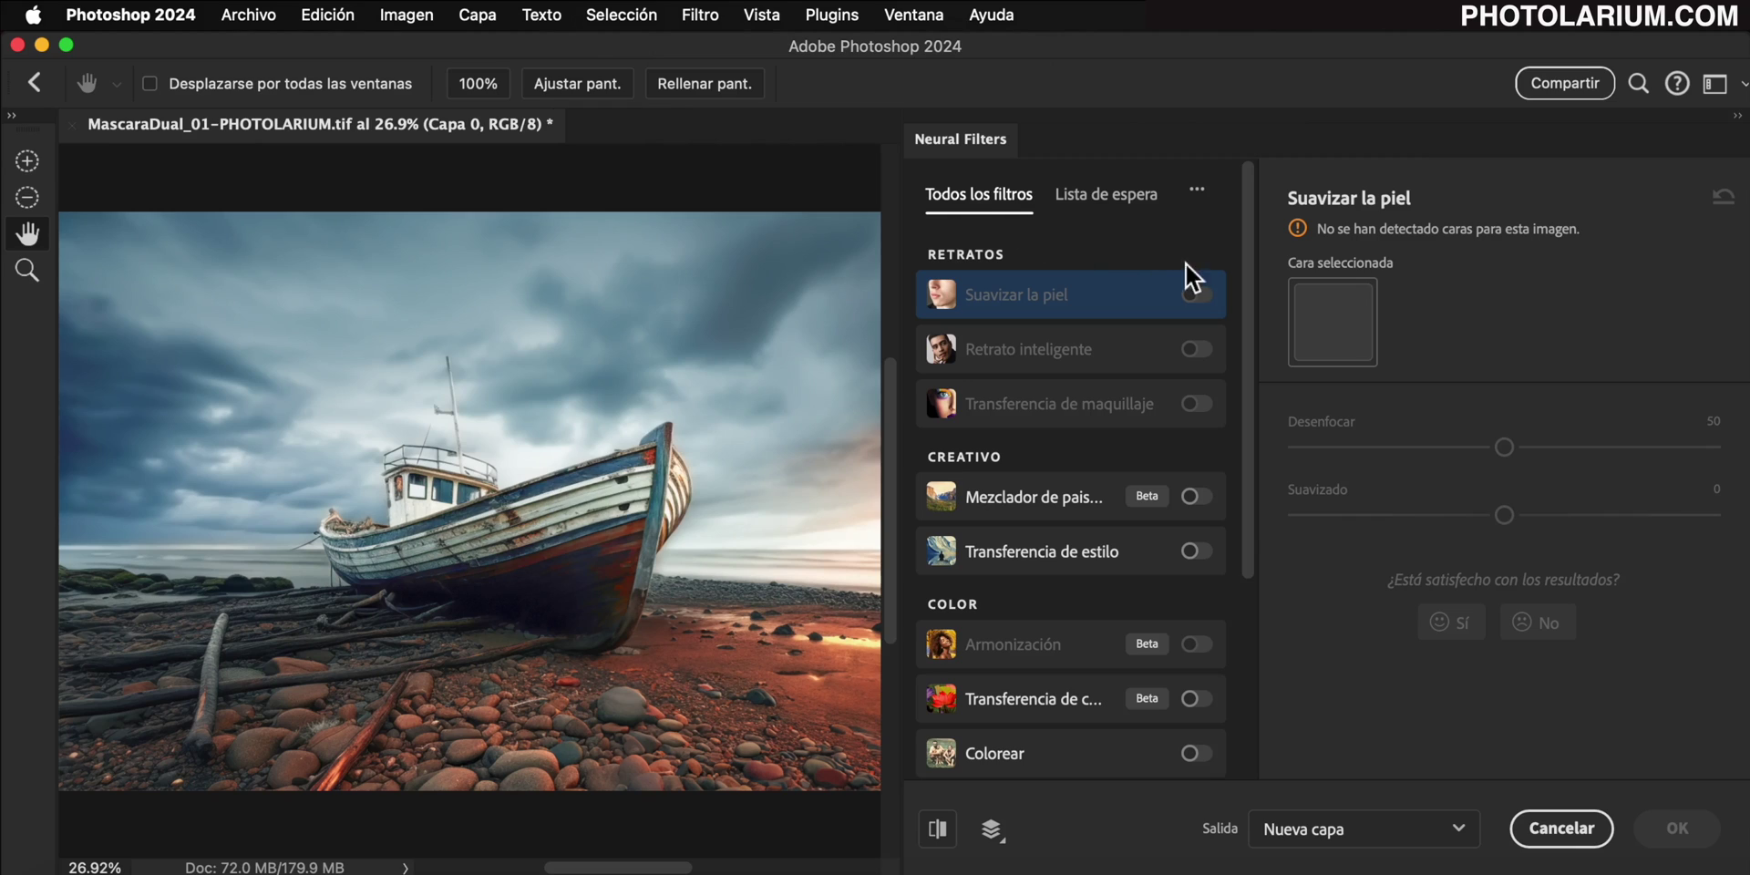
scroll(1243, 266, down, 3)
scroll(1244, 266, down, 3)
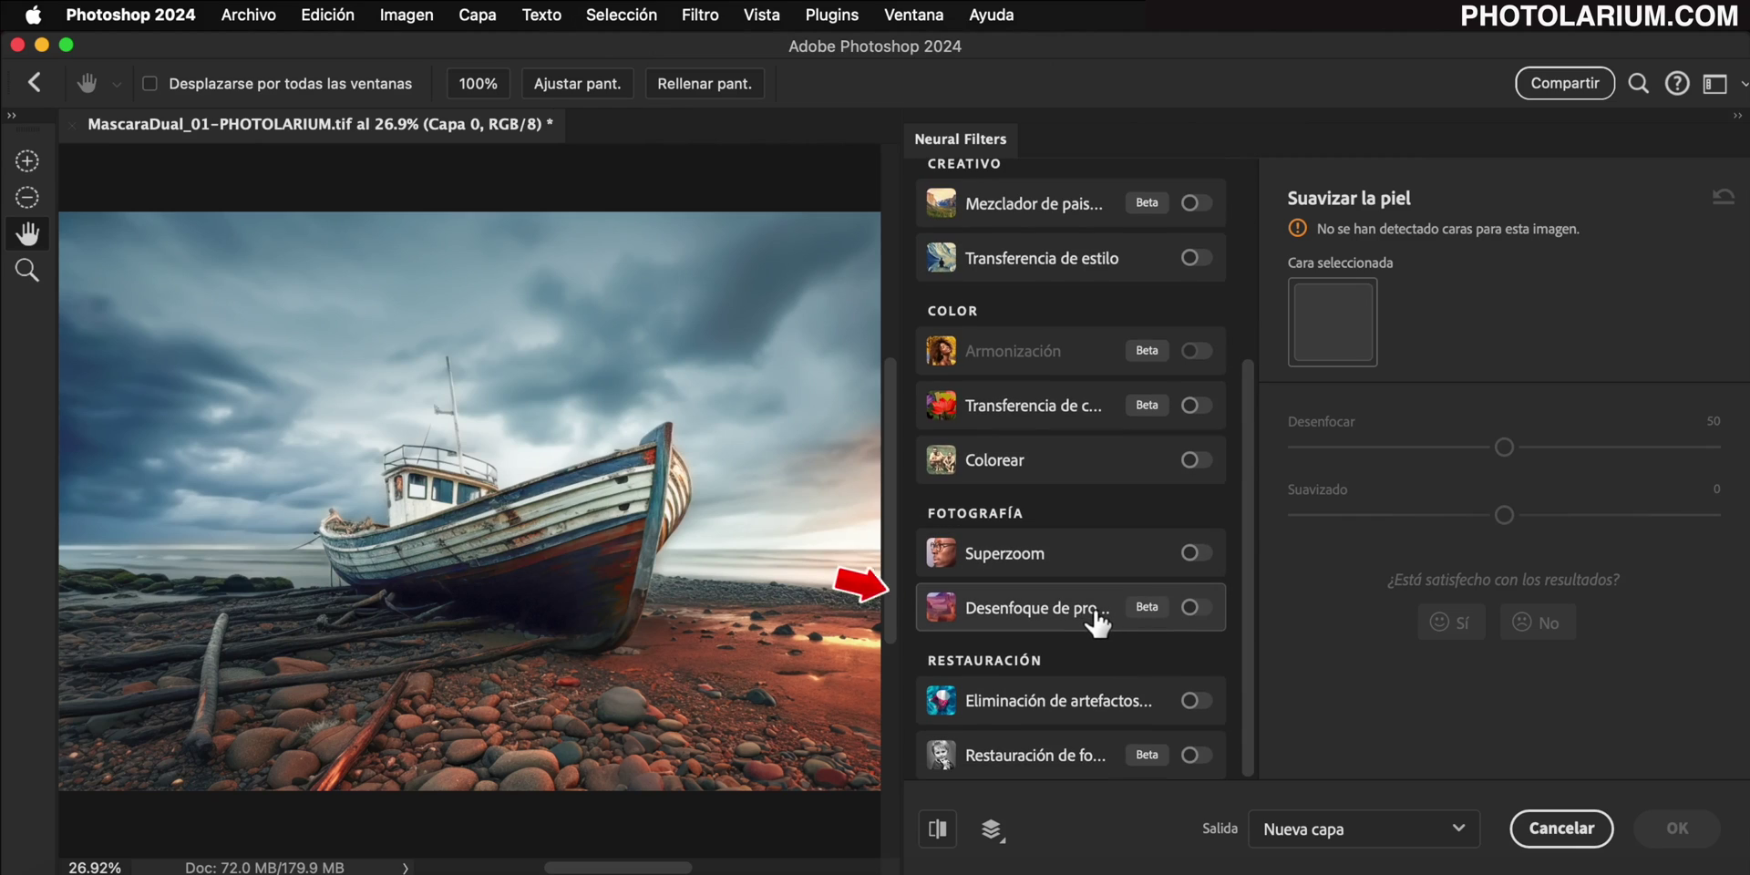
click(1092, 618)
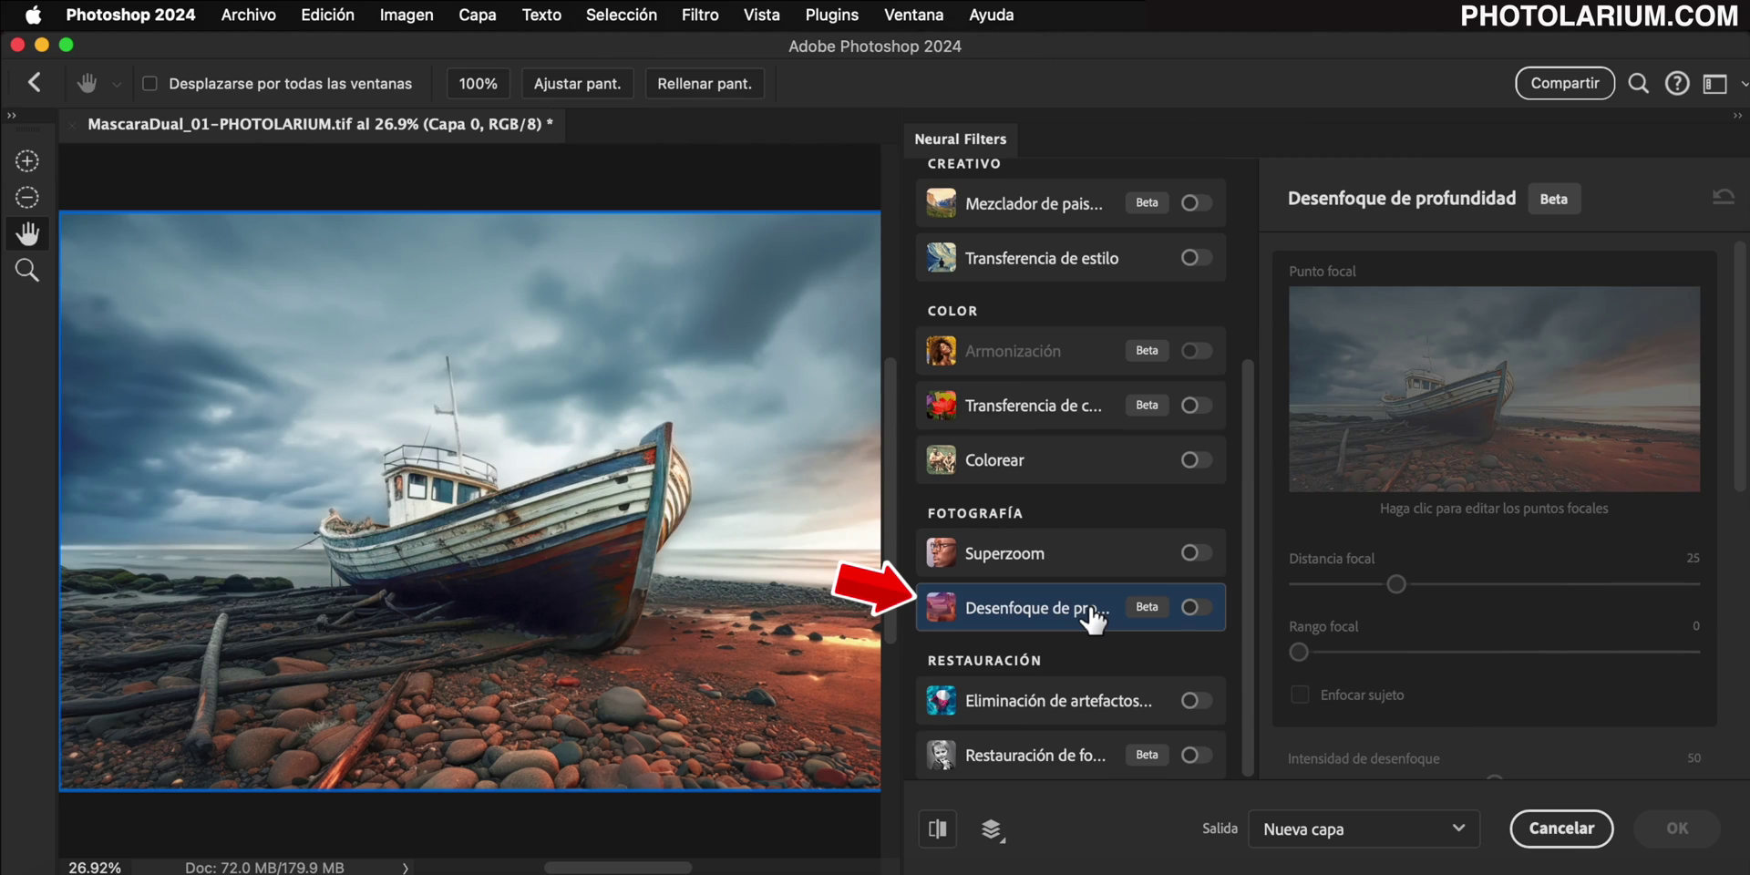
click(1198, 612)
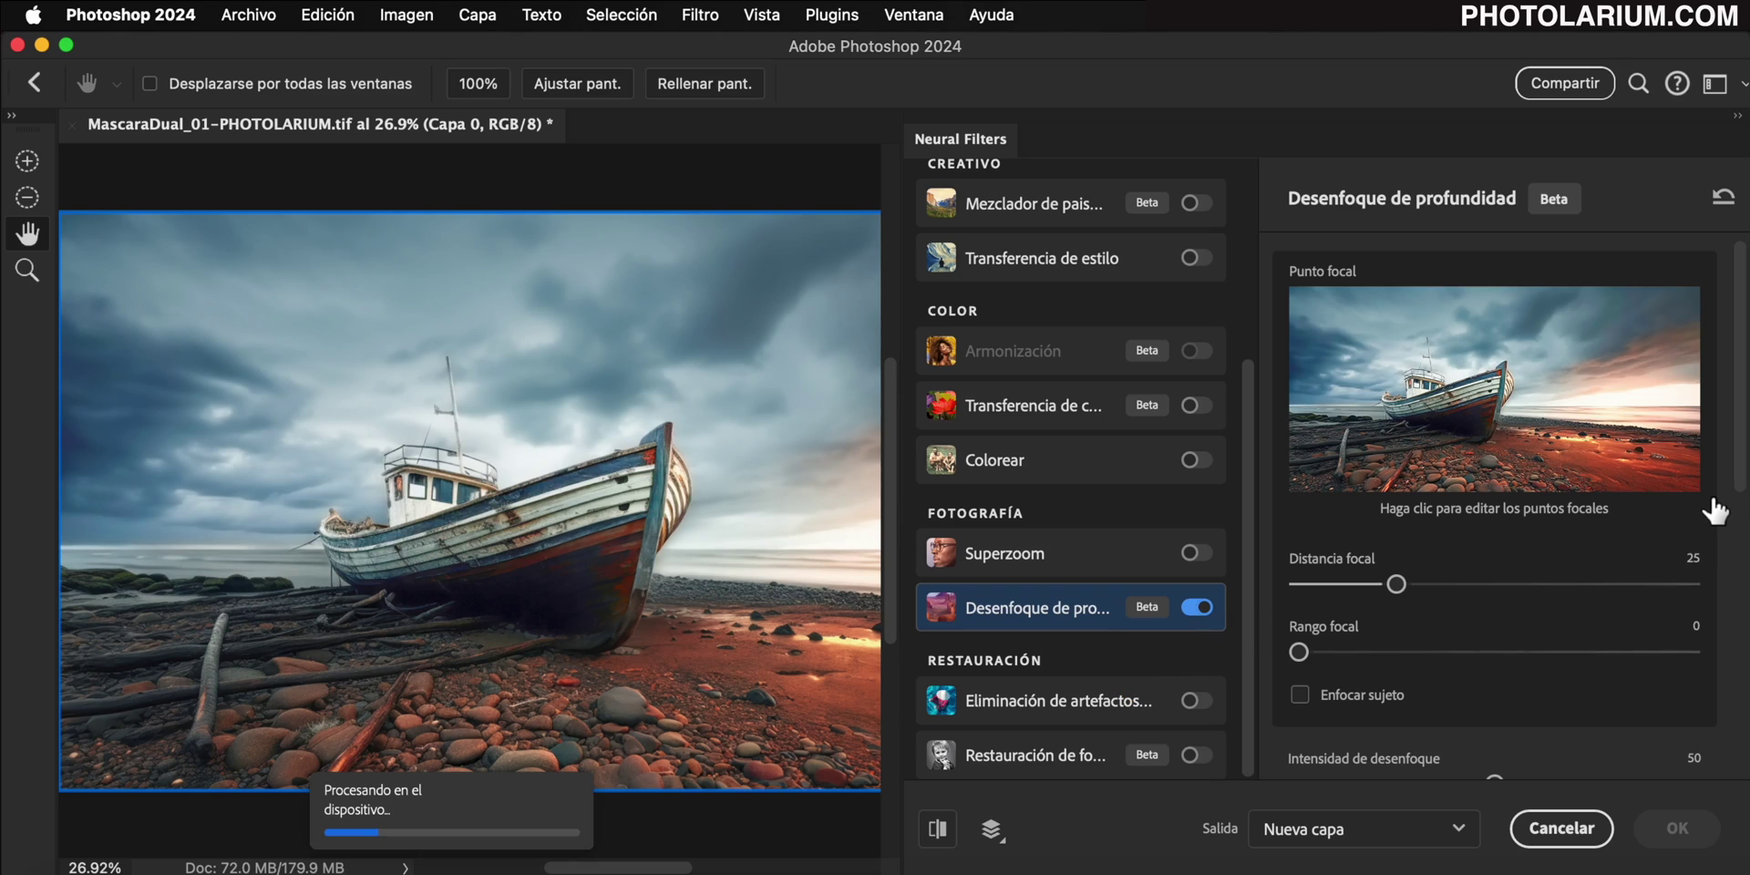
drag(1738, 263, 1741, 624)
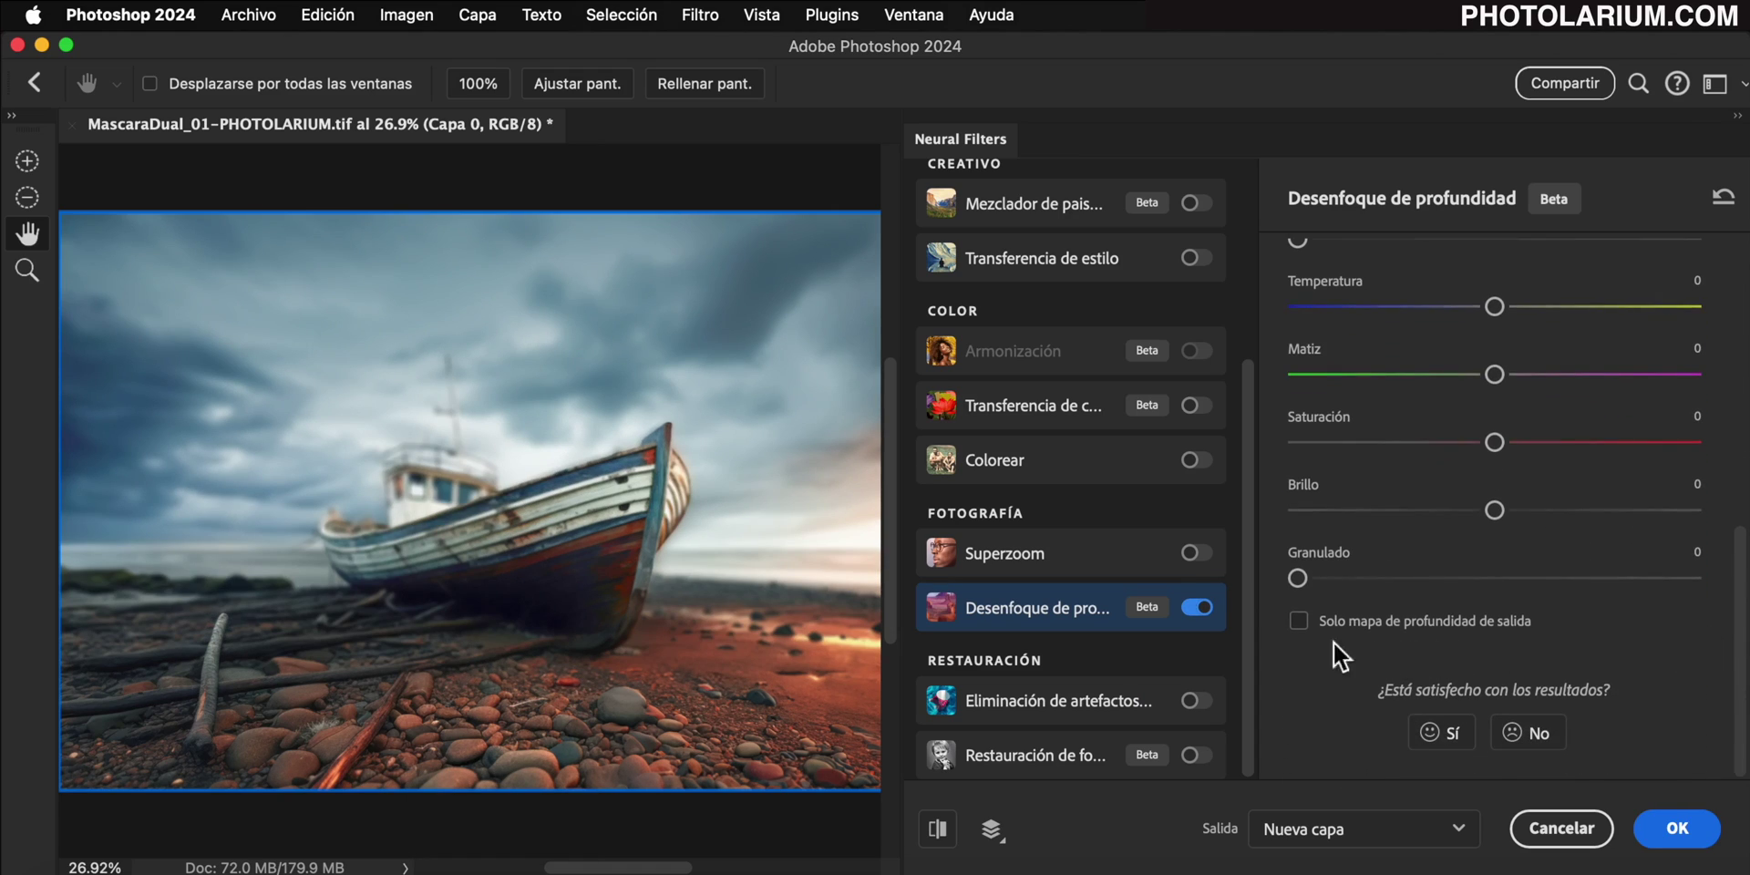
Apply the depth filter with 'Solo mapa de profundidad de salida' checked, creating Capa 1.
click(1298, 621)
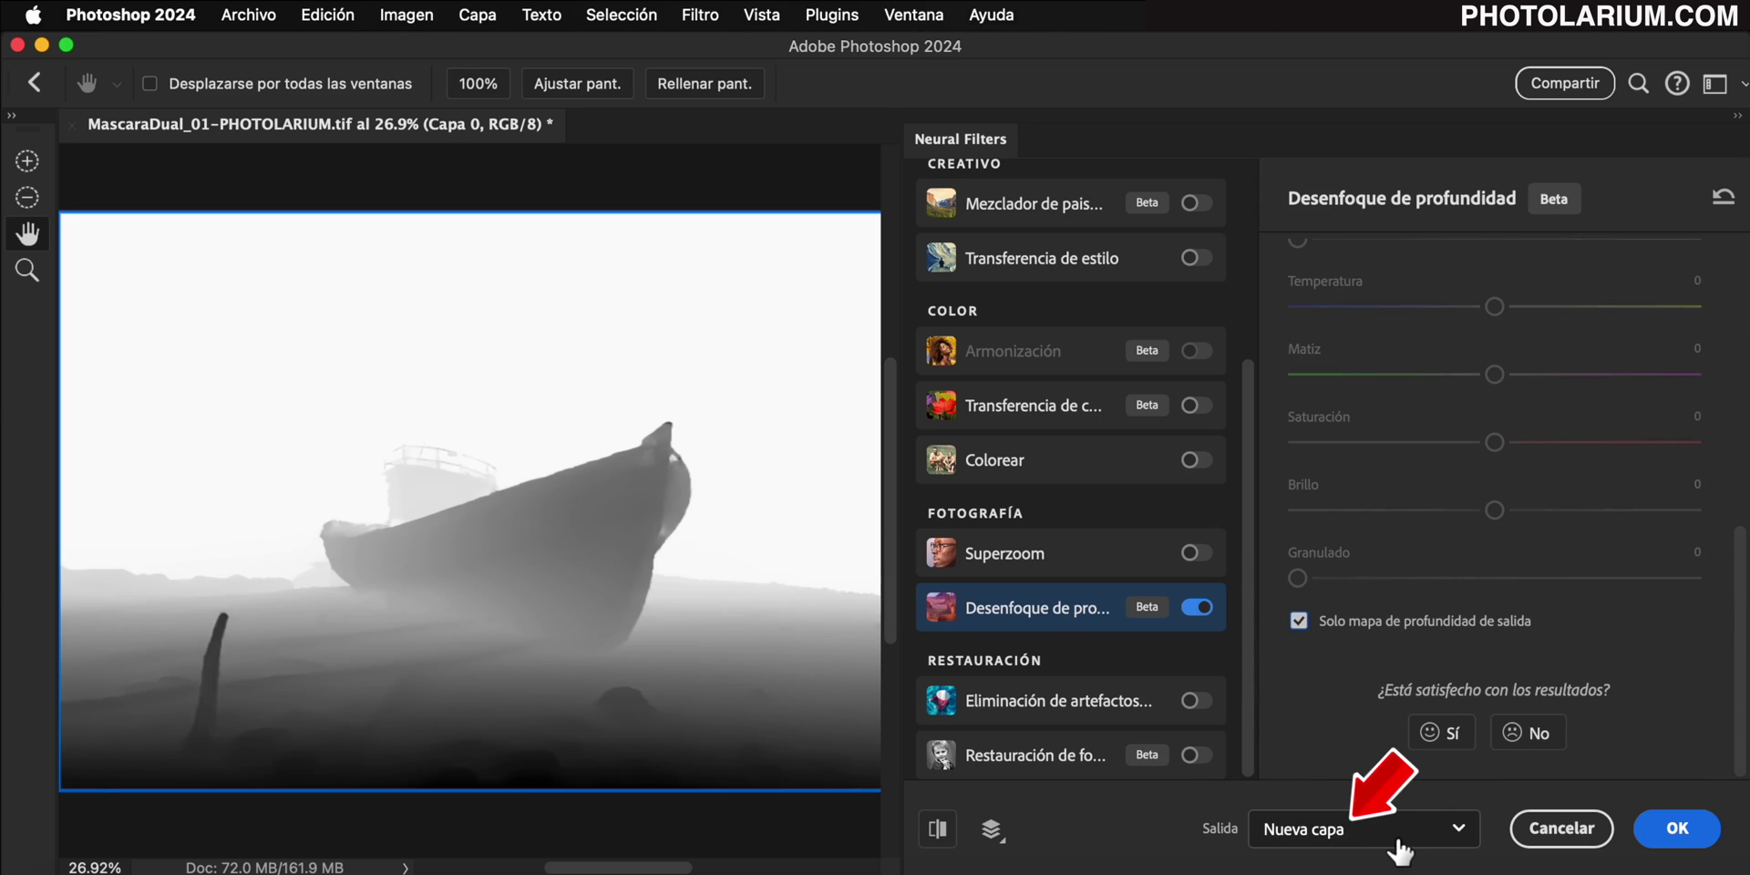
click(1676, 829)
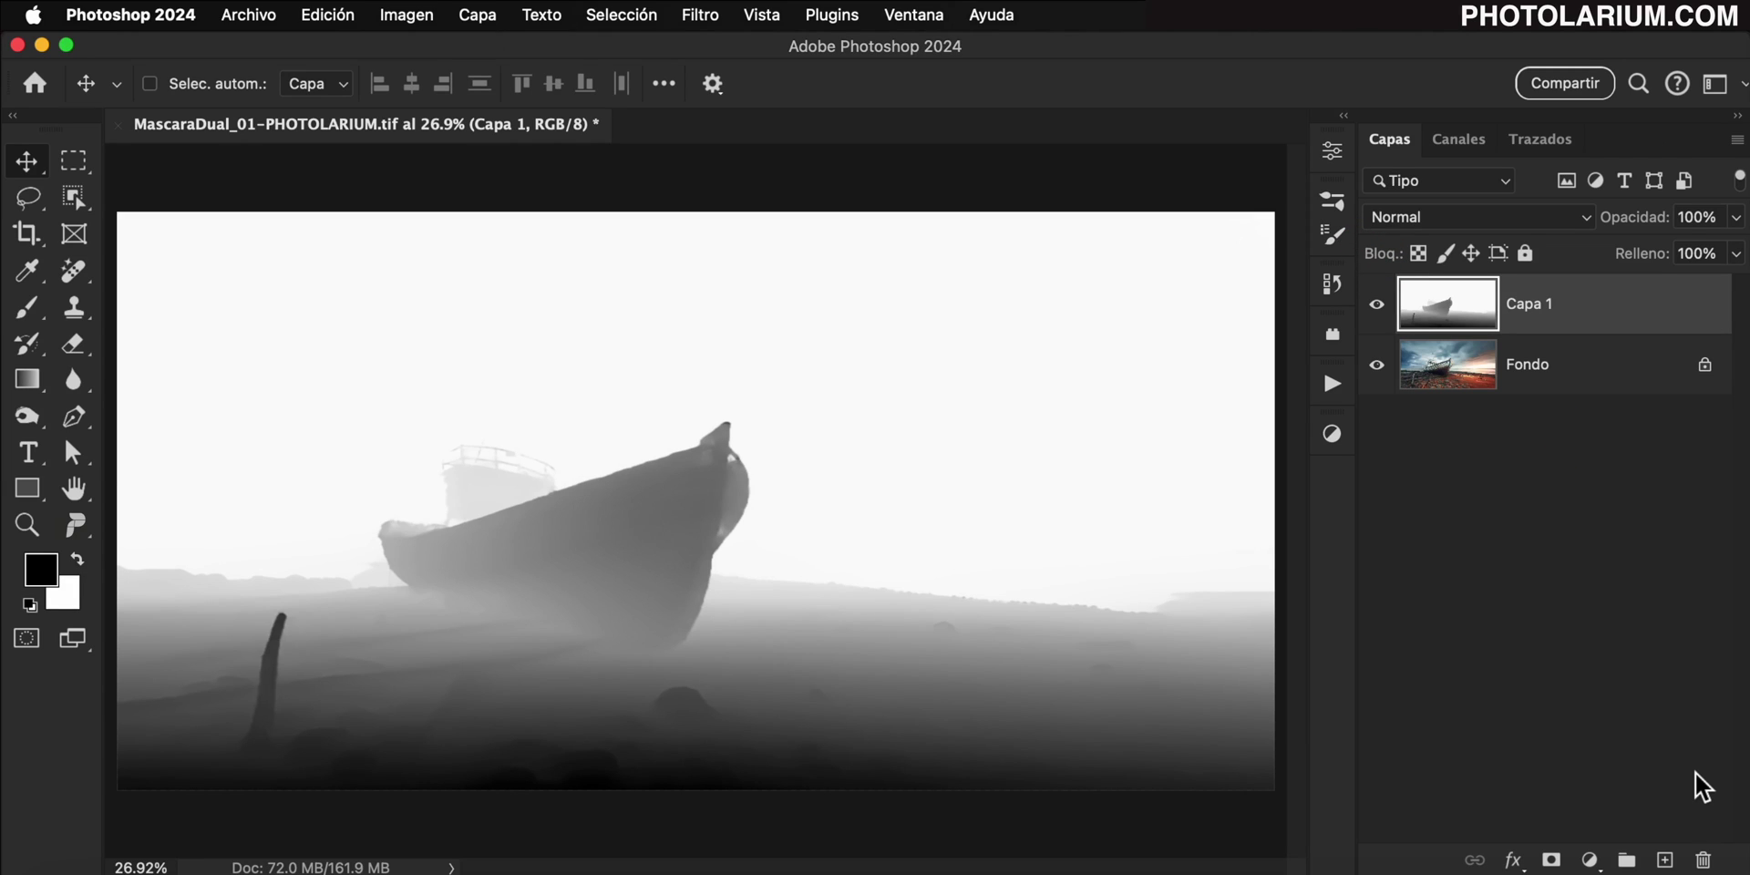
Load the RGB channel's brightness as a selection from the Canales panel.
click(1460, 139)
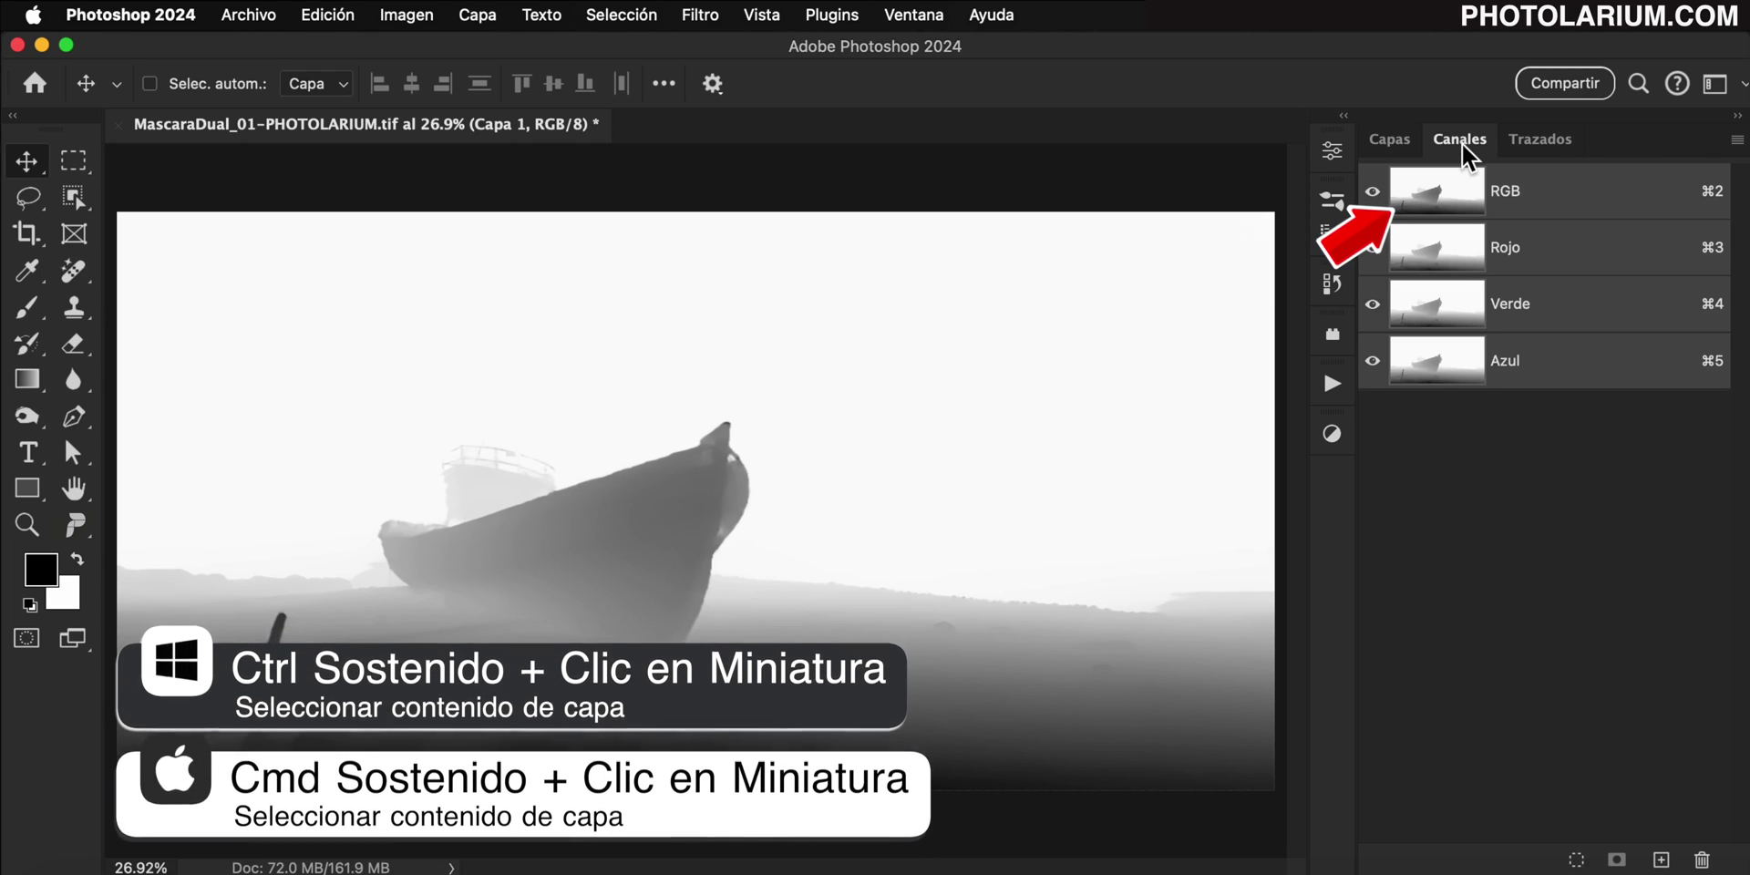
key(super)
super+click(1451, 195)
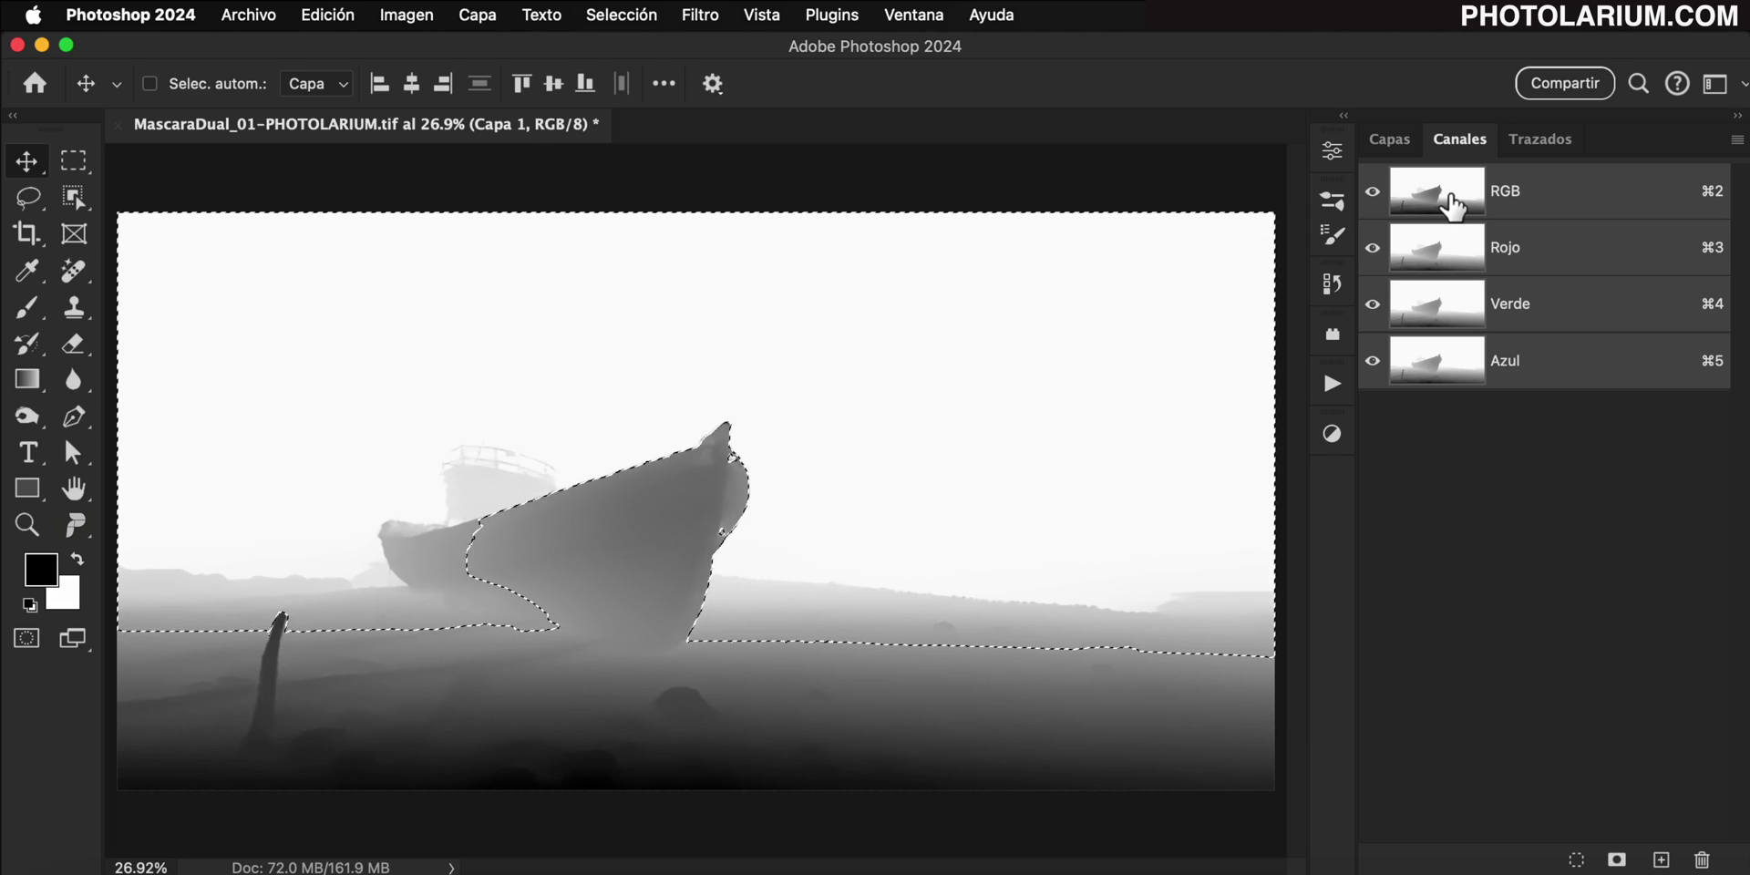
Save the current selection as a new channel named Fondo.
click(1391, 140)
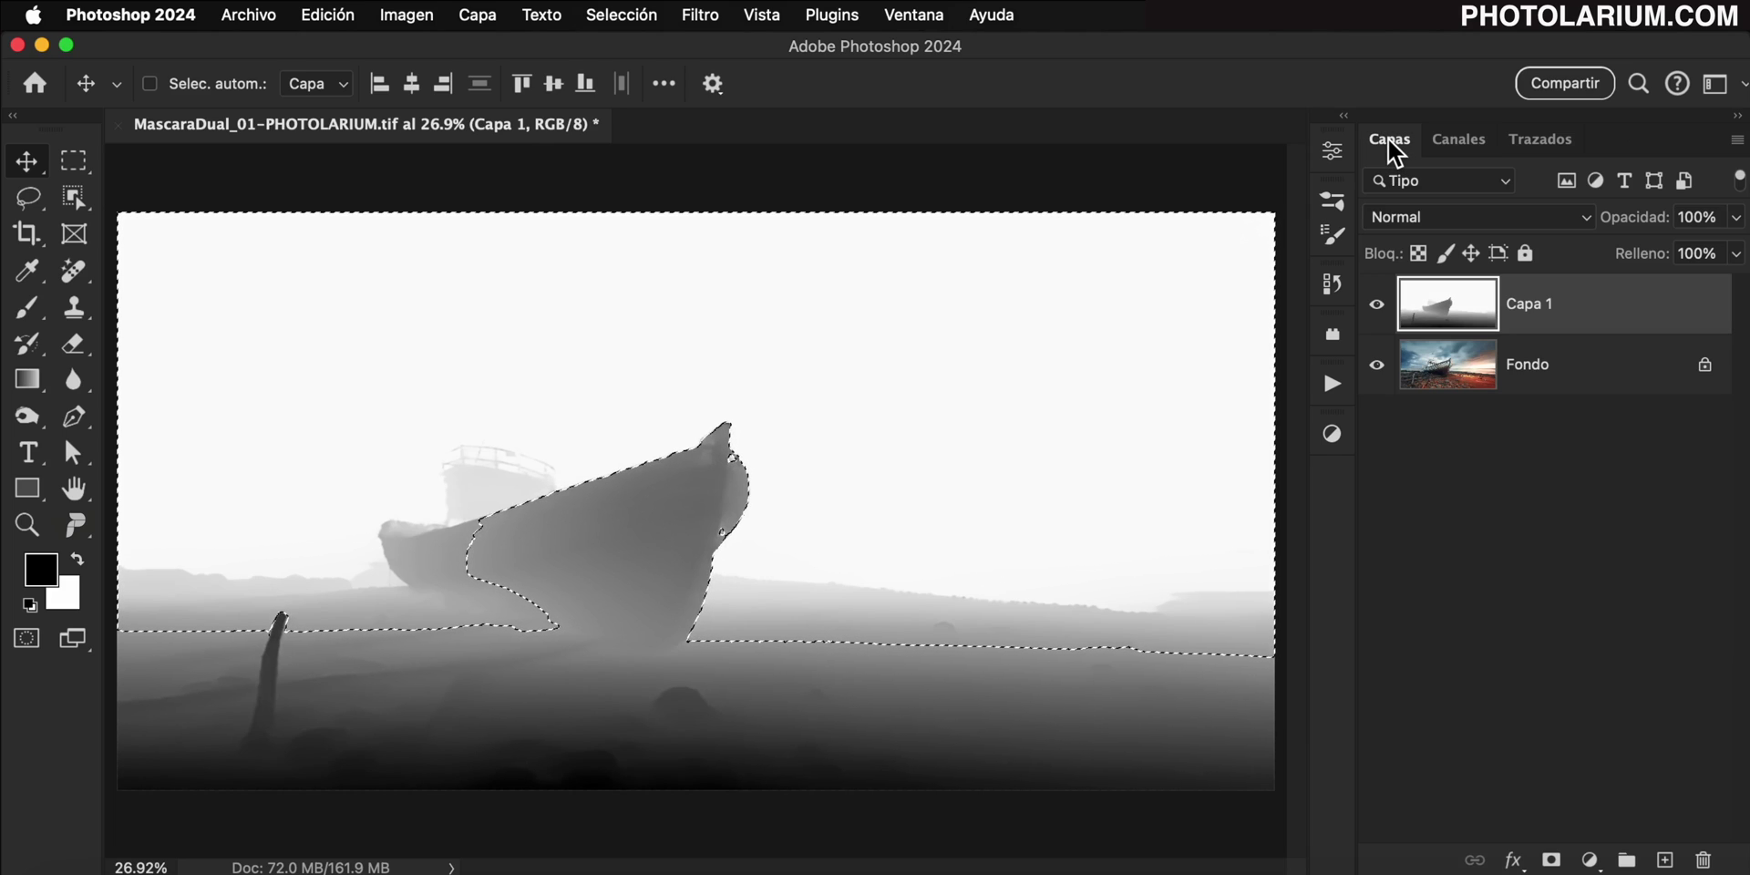
click(621, 14)
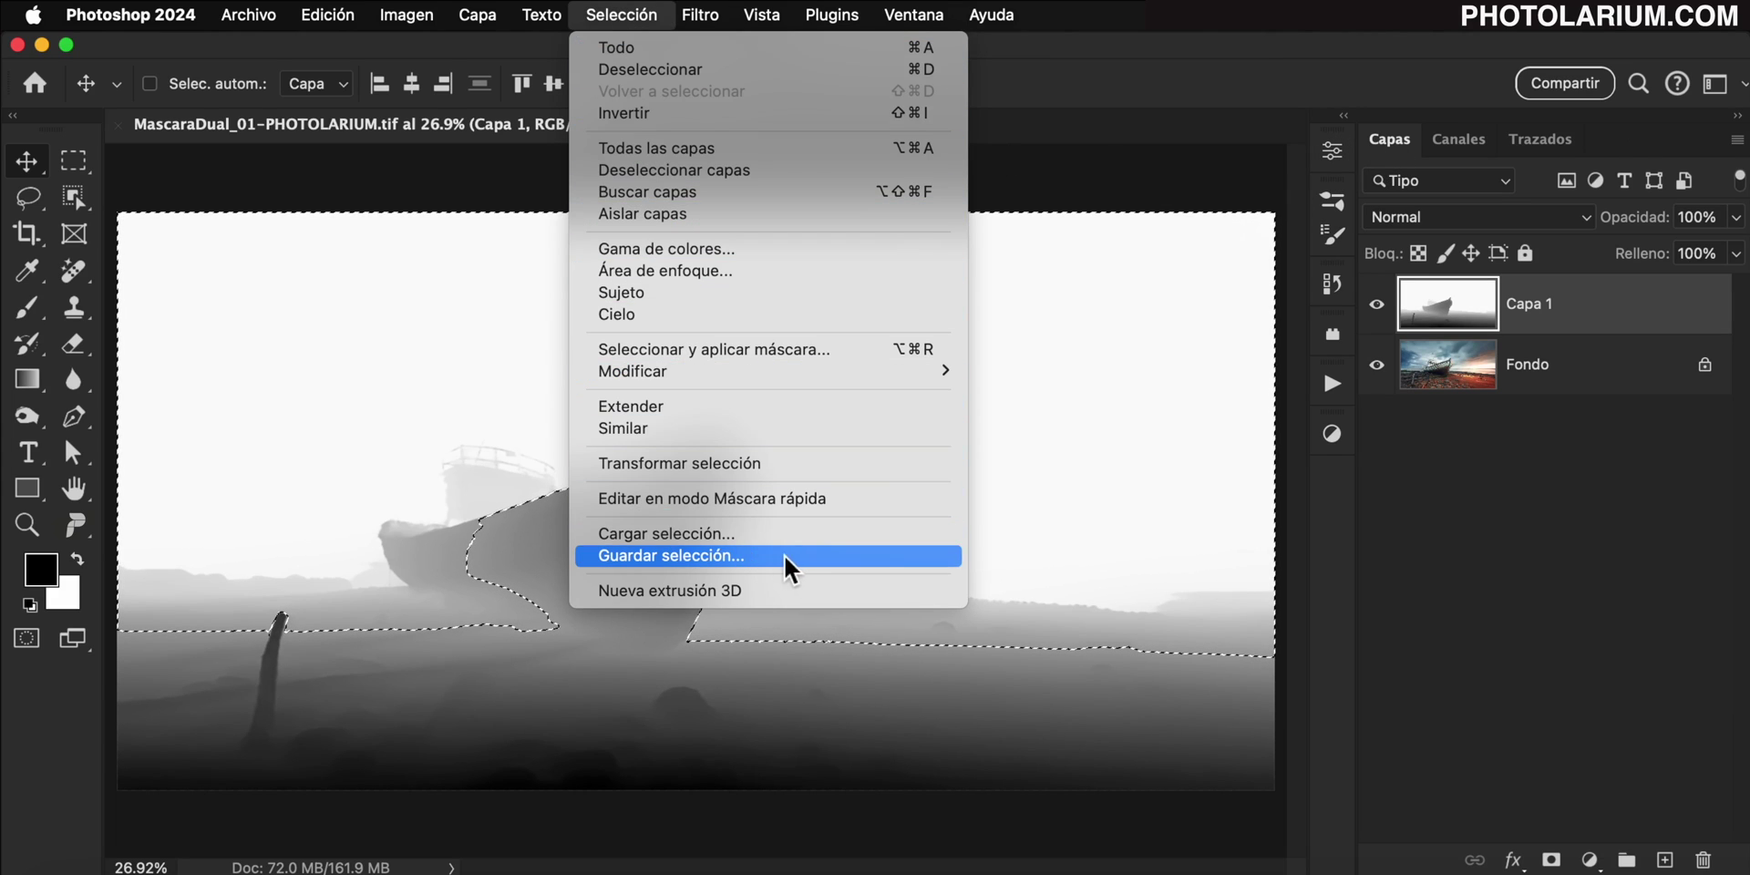
click(863, 556)
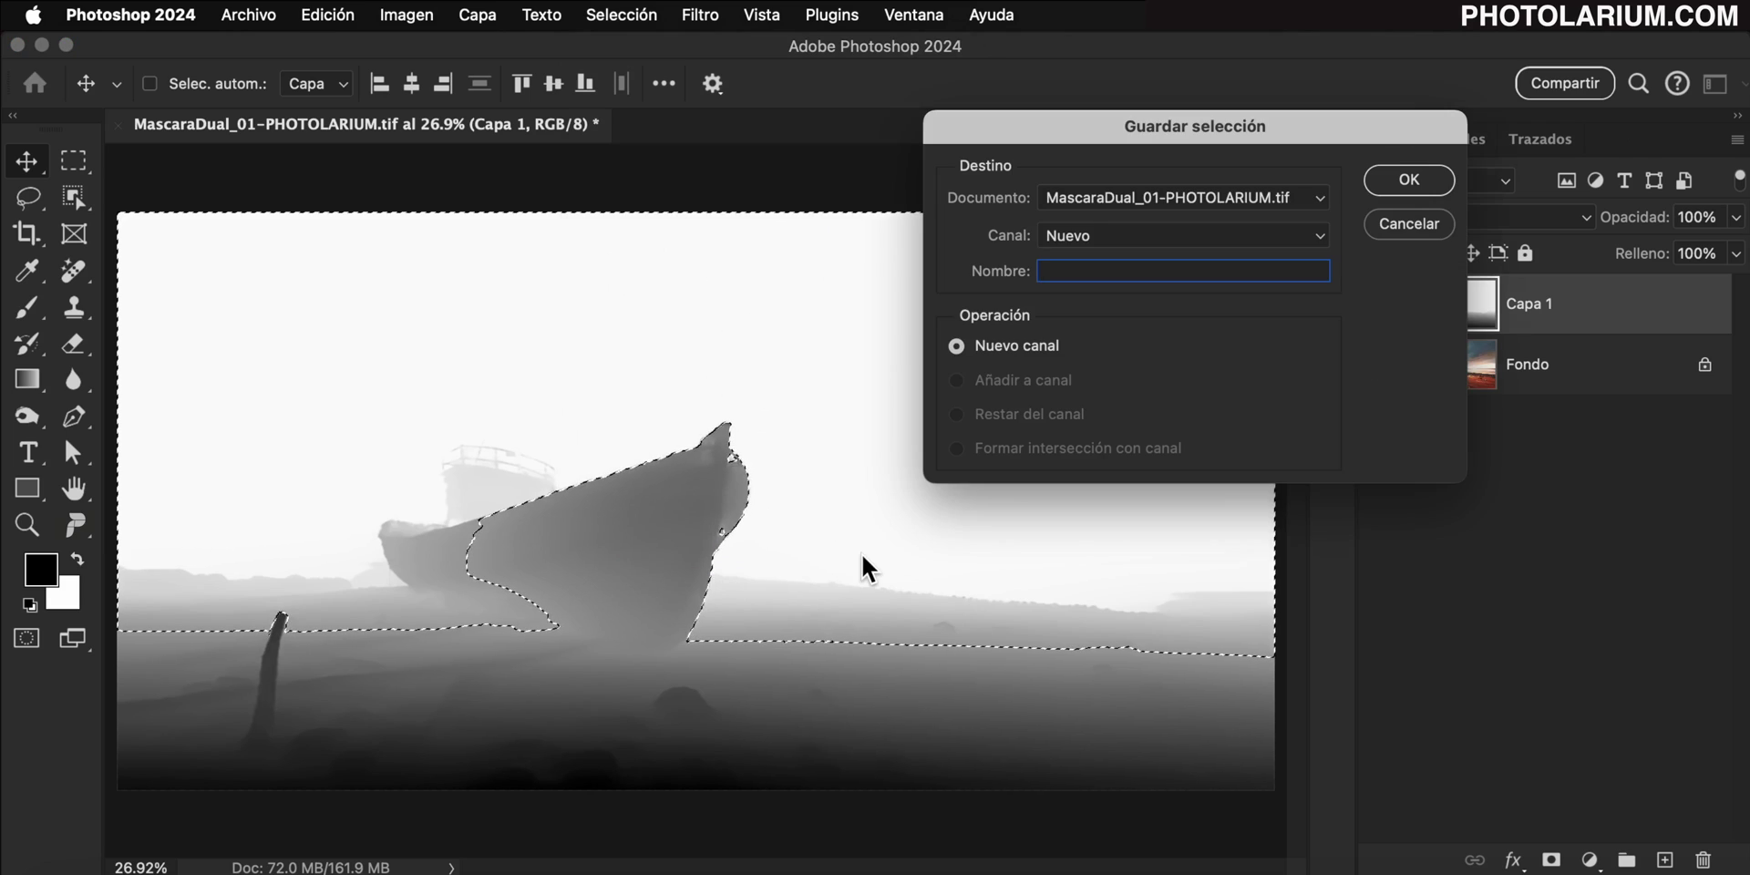
text(Fondo)
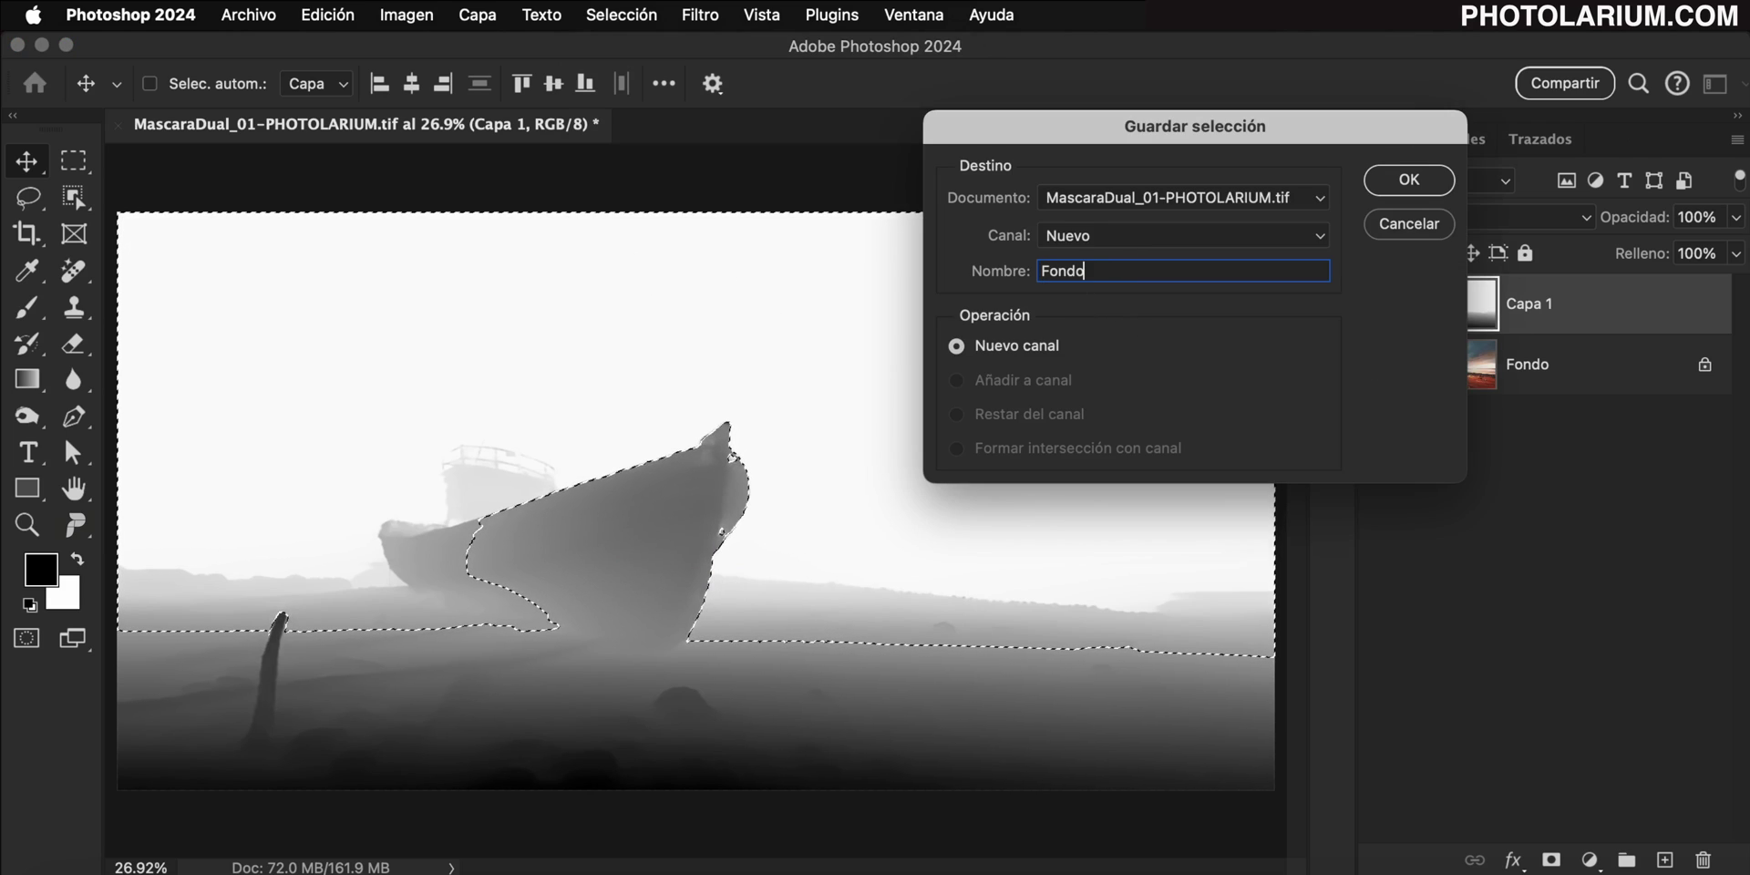
click(1413, 178)
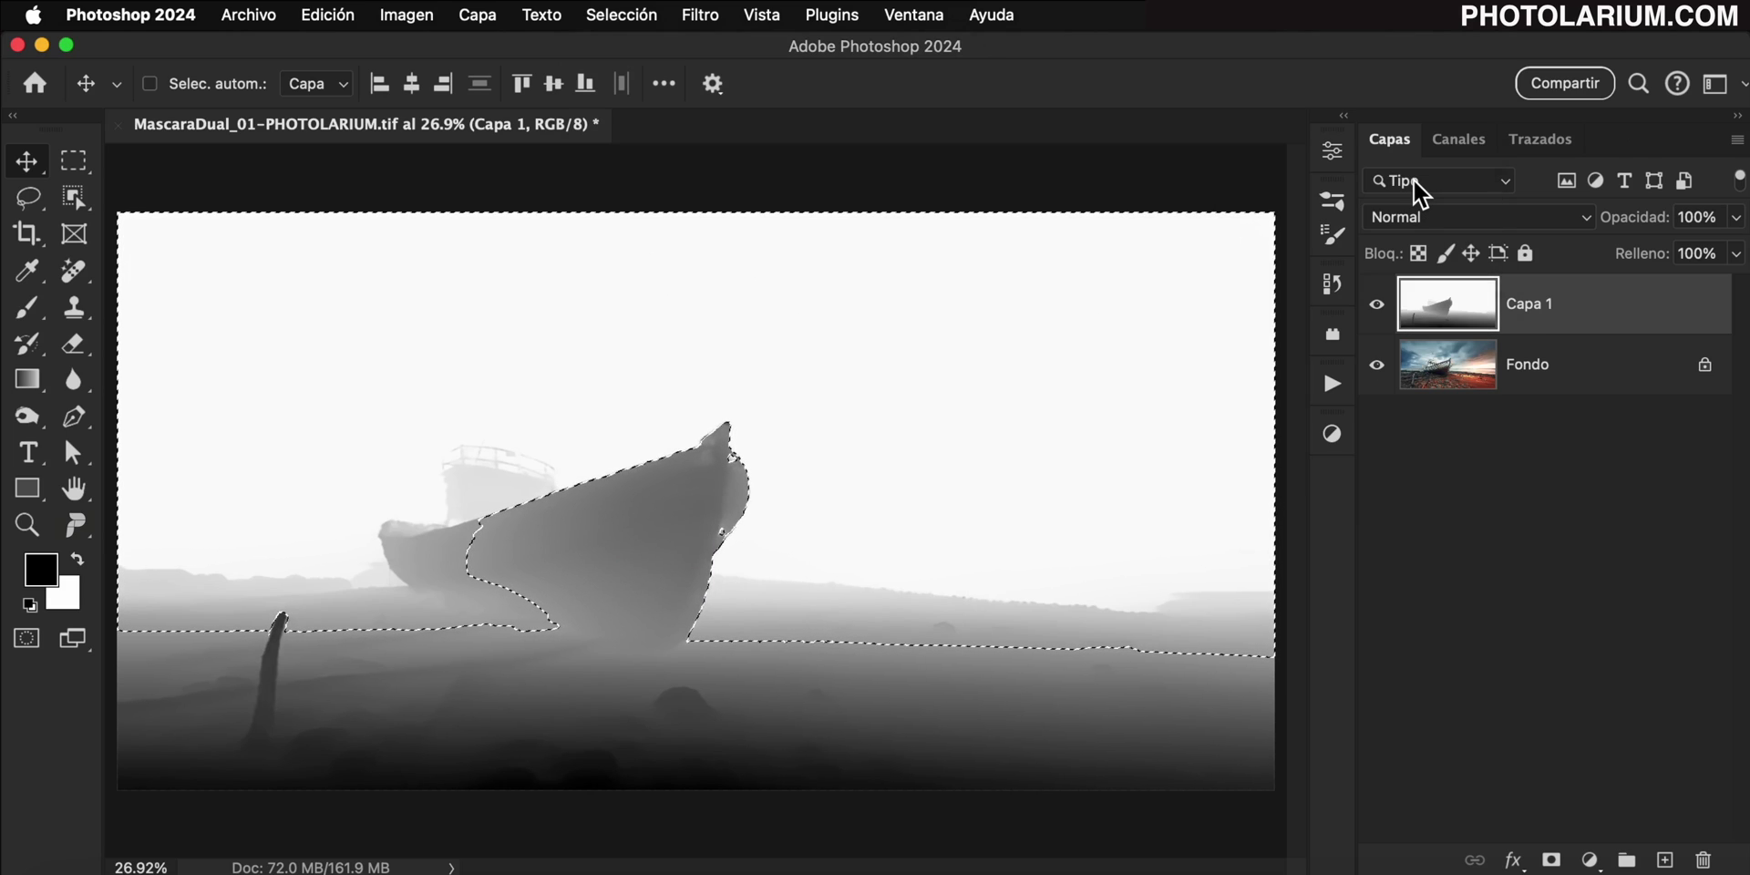
Invert the selection, save it as channel Frente, then deselect with Cmd+D.
click(623, 14)
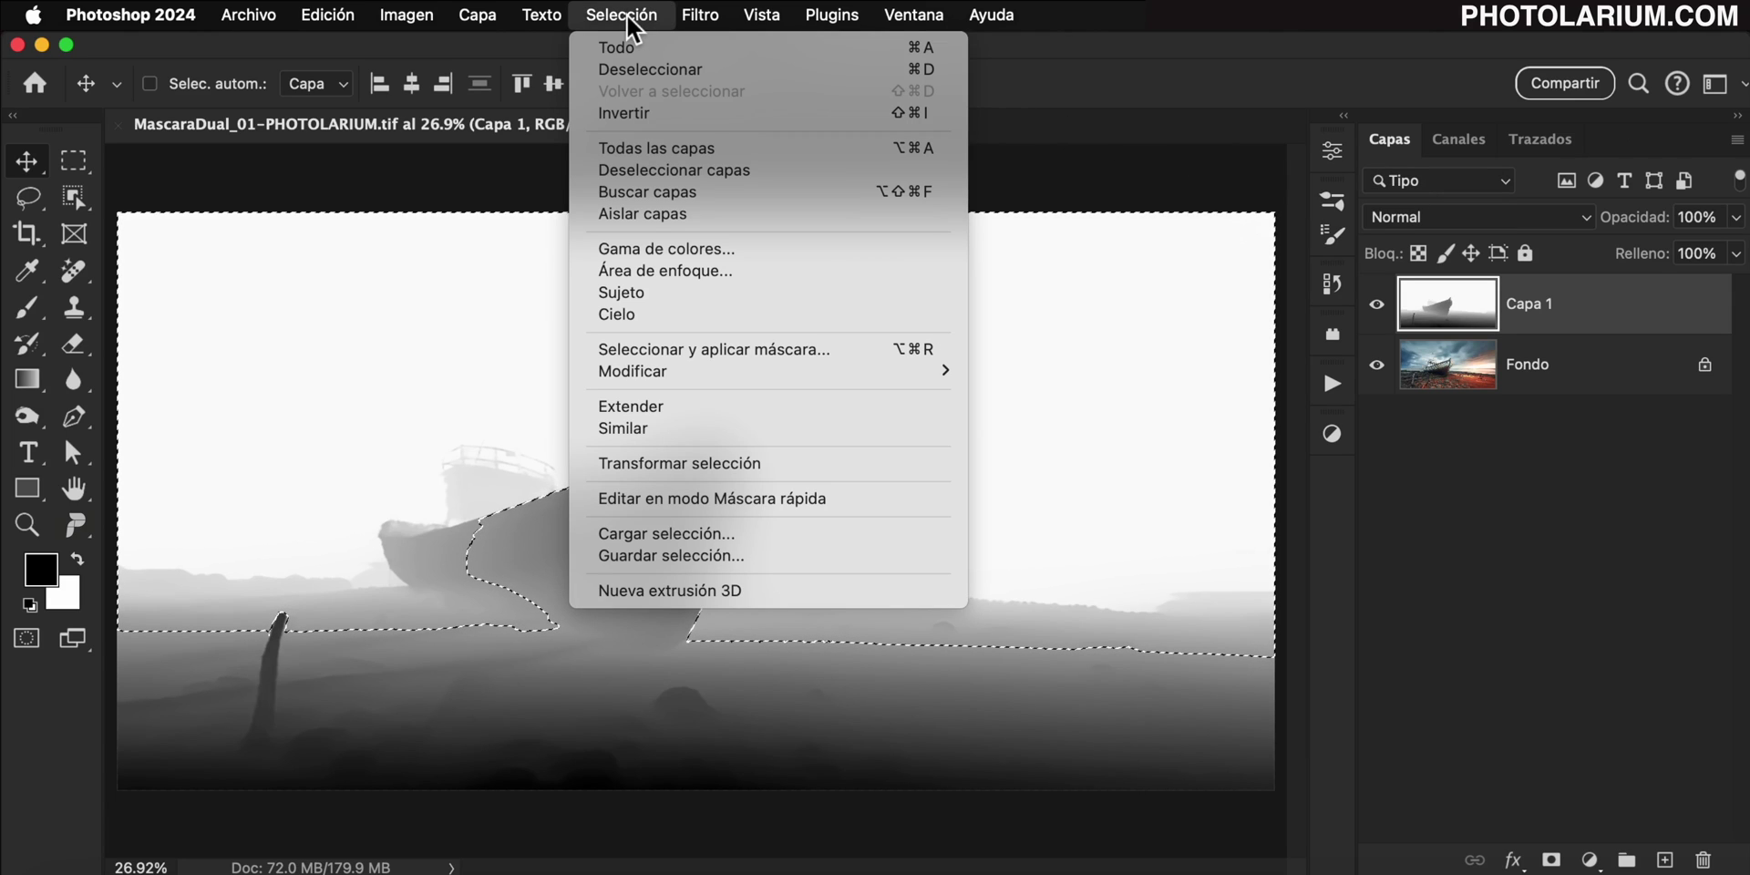
click(839, 113)
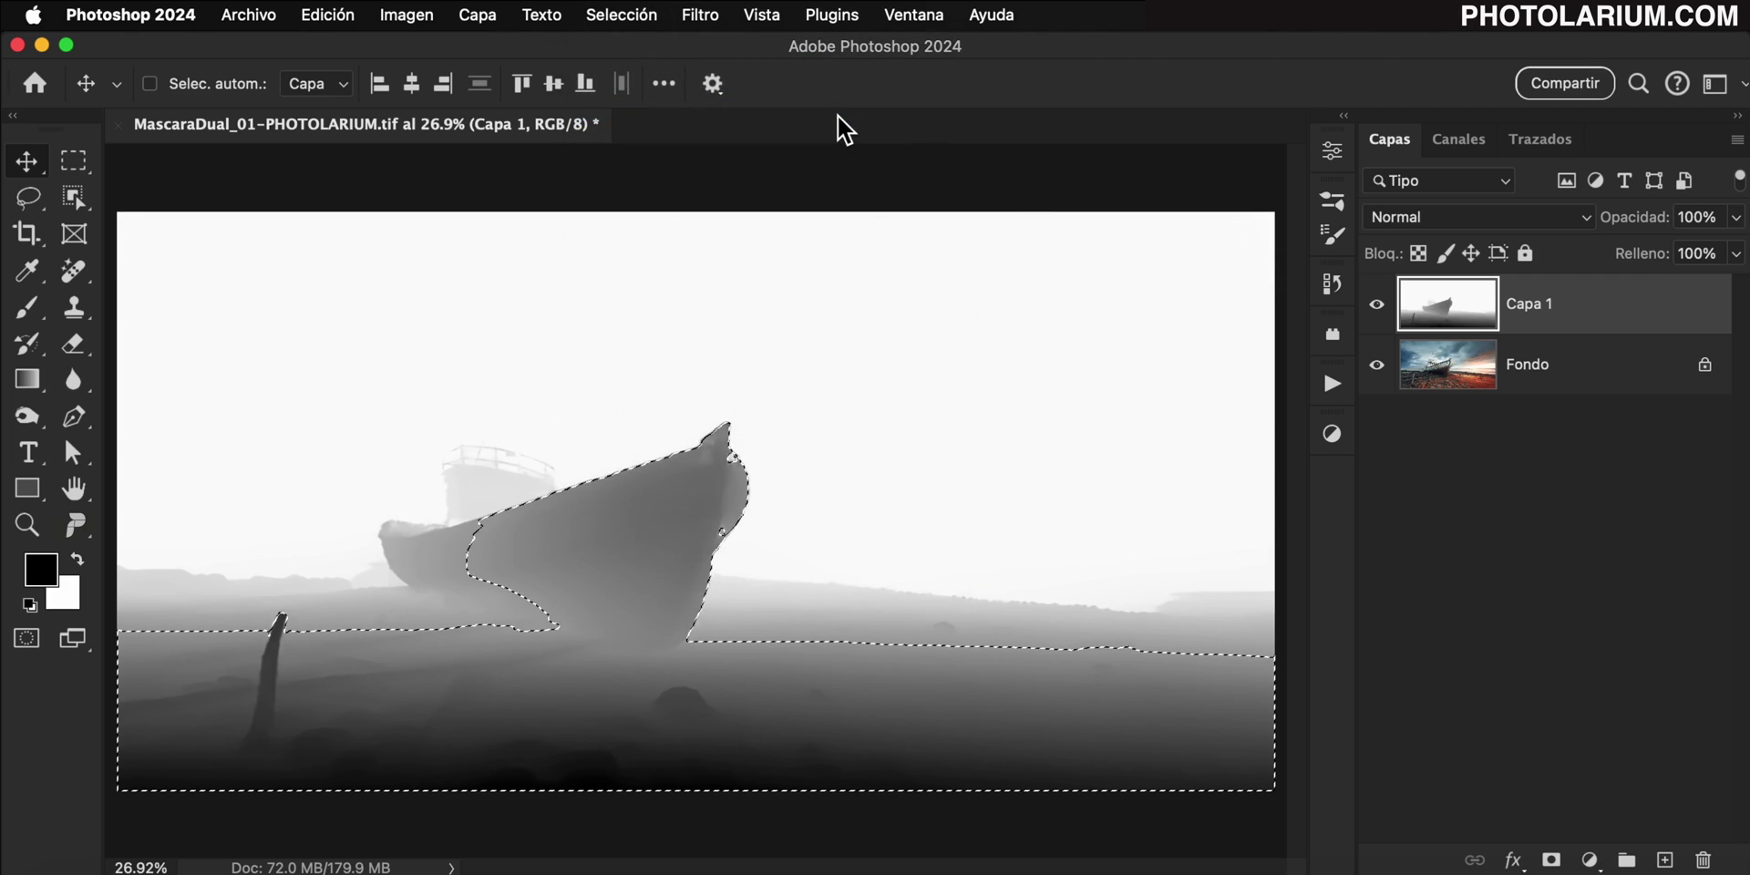
click(627, 16)
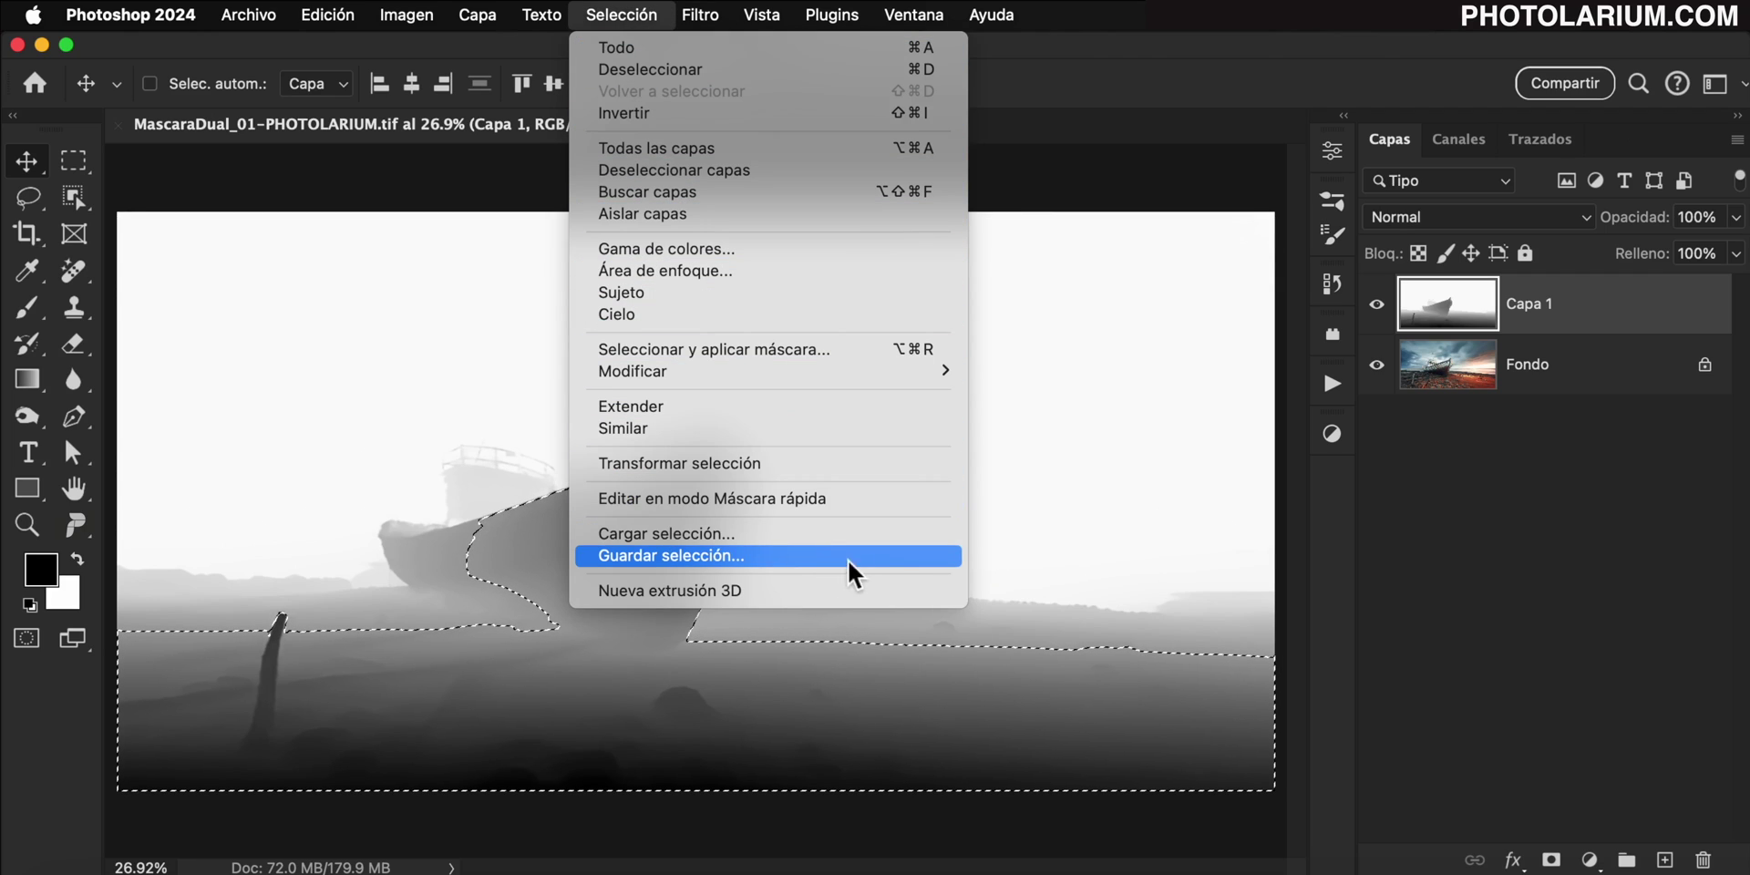
click(895, 560)
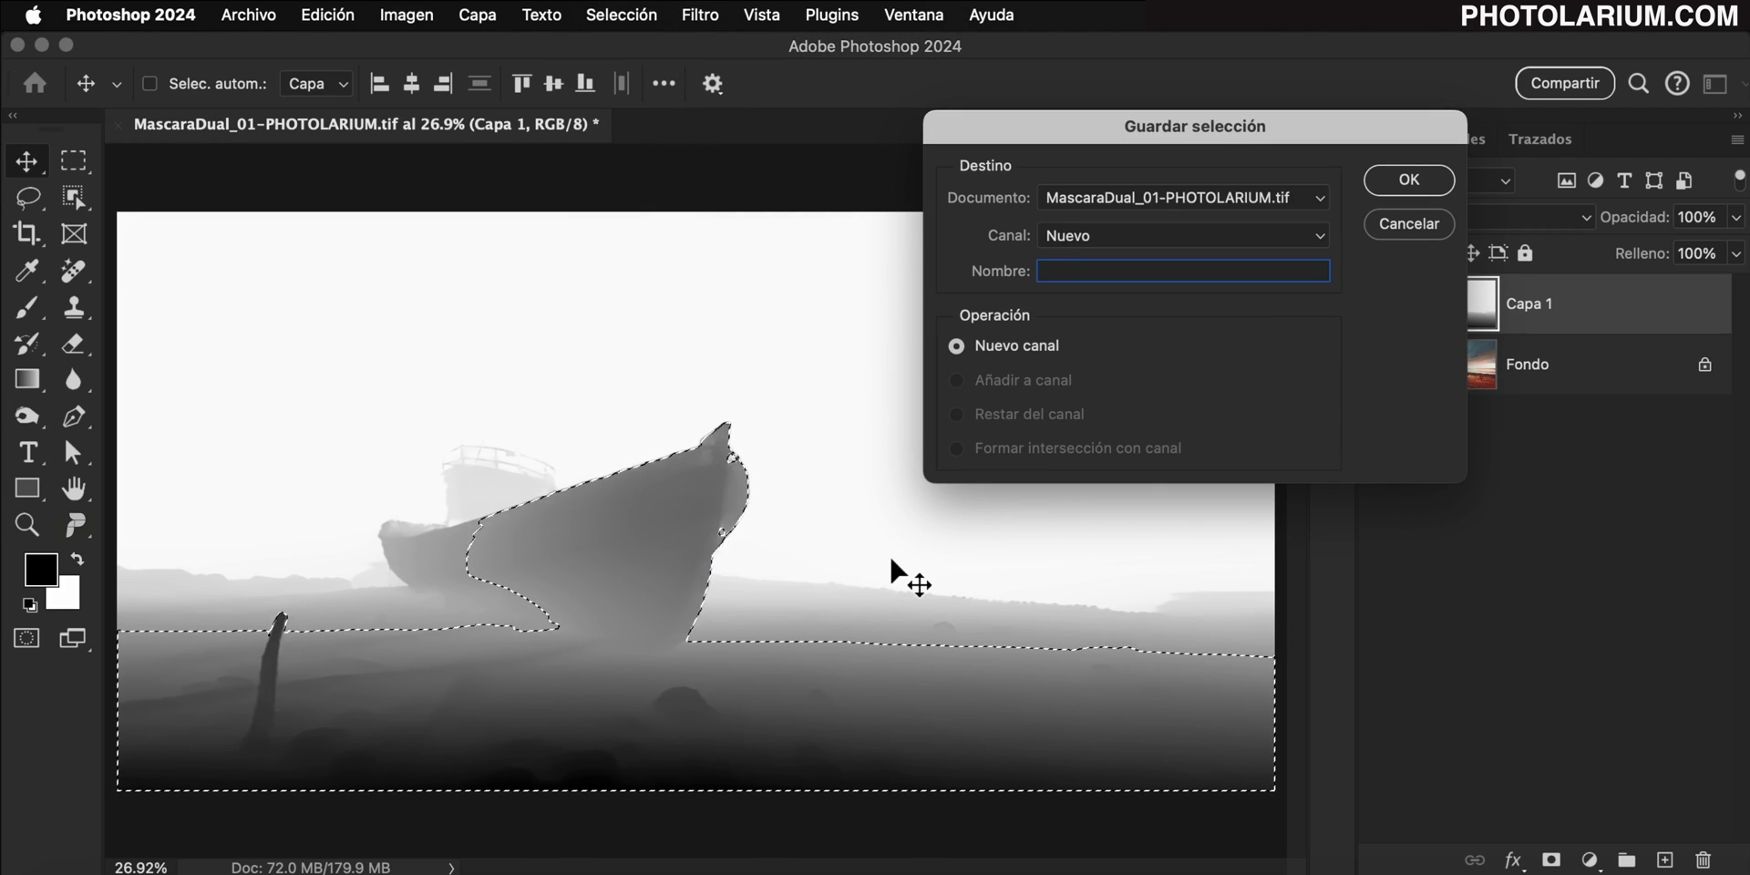
text(Frente)
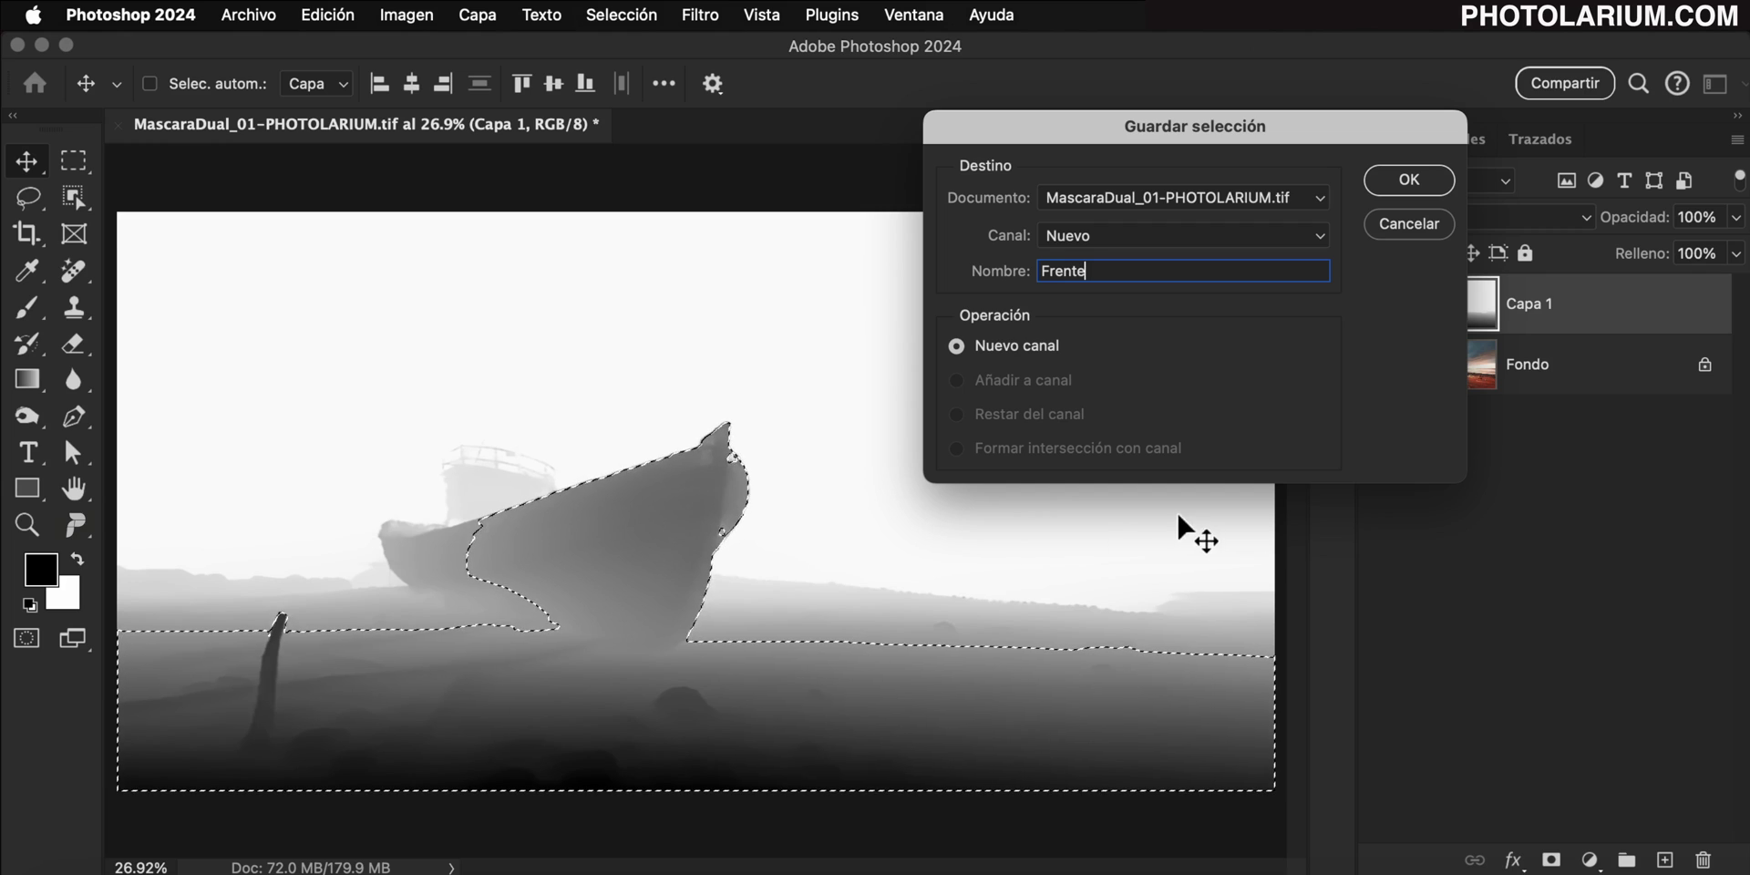
click(1435, 183)
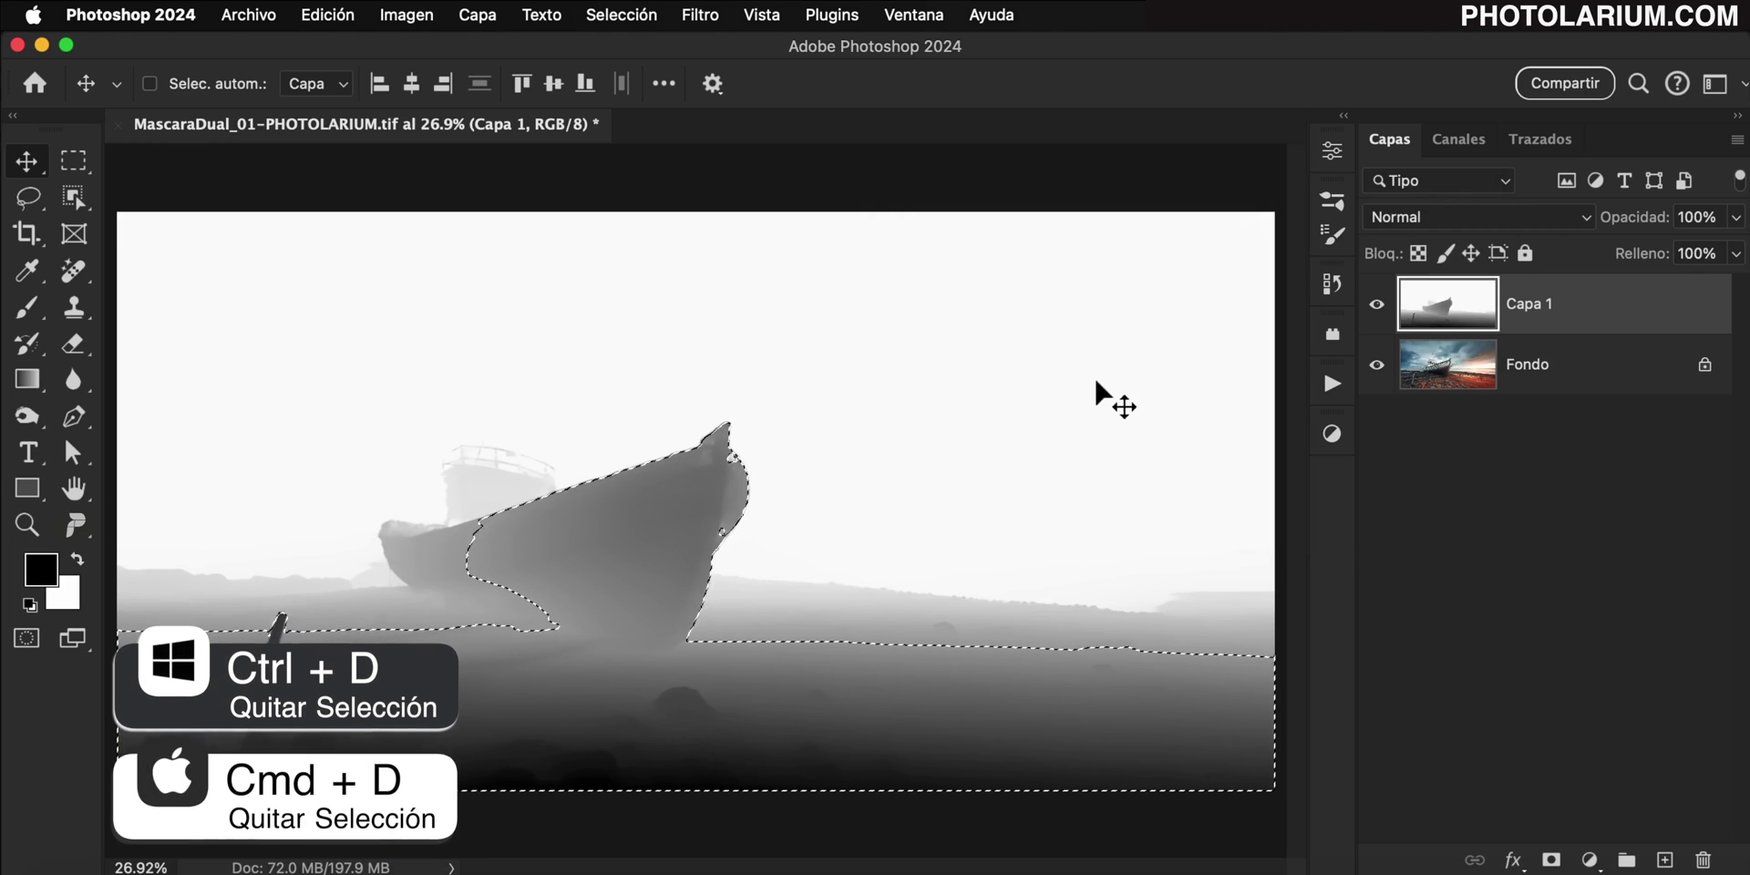
key(super+d)
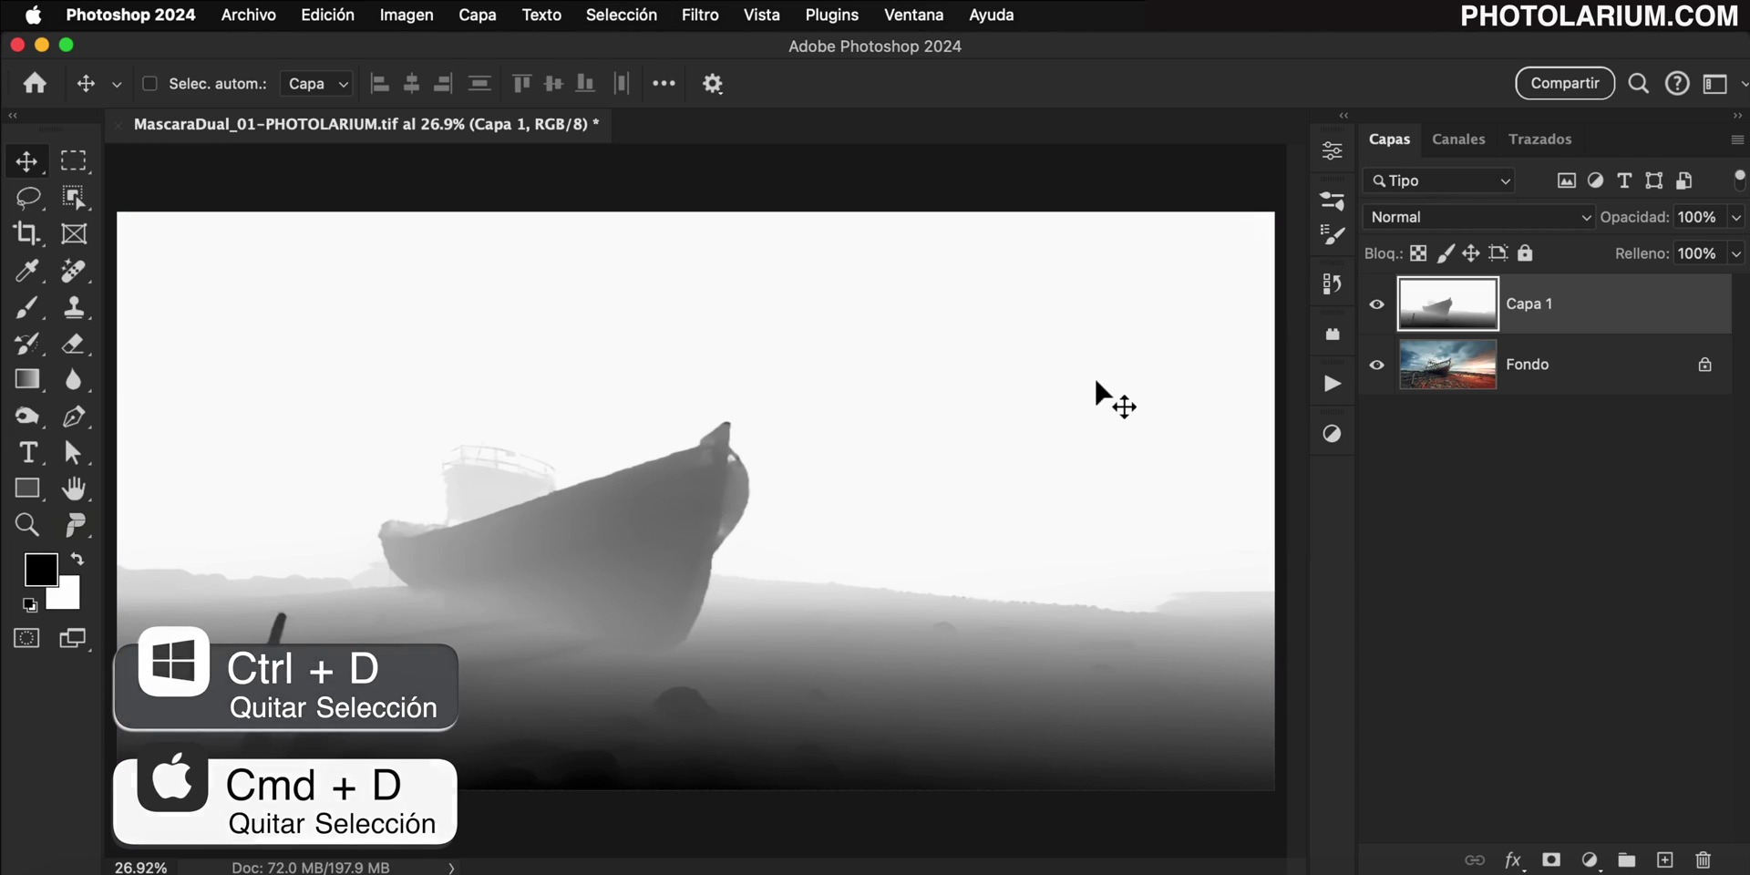
Delete the Capa 1 depth-map layer and load the Fondo channel as a selection.
drag(1663, 324, 1704, 859)
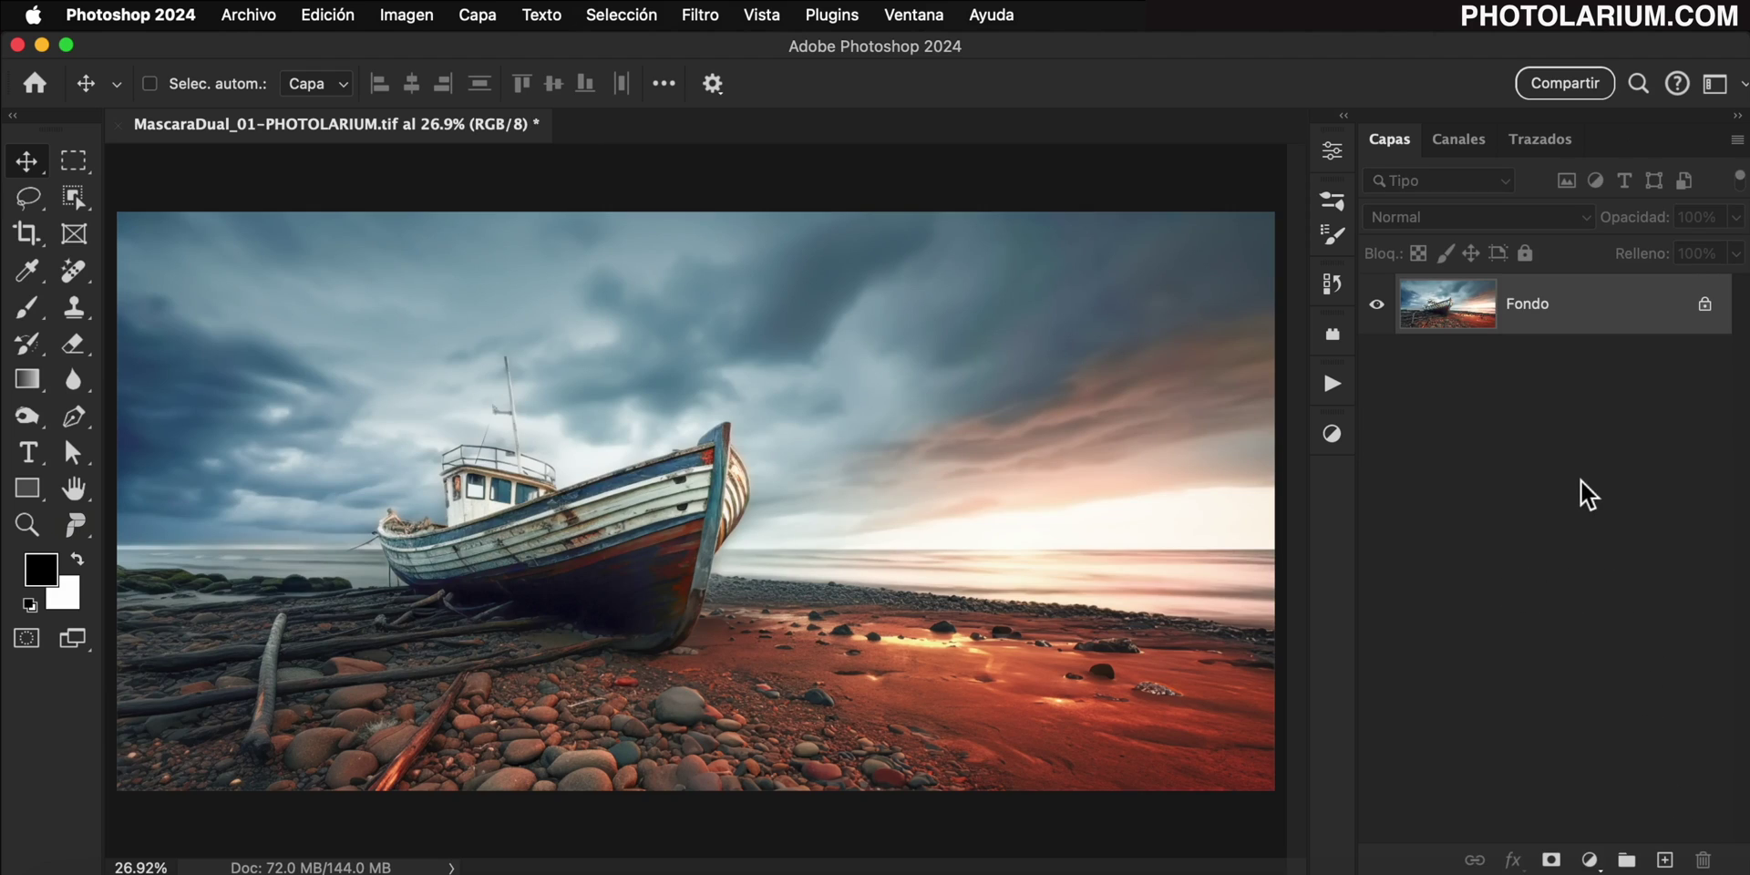
click(1464, 143)
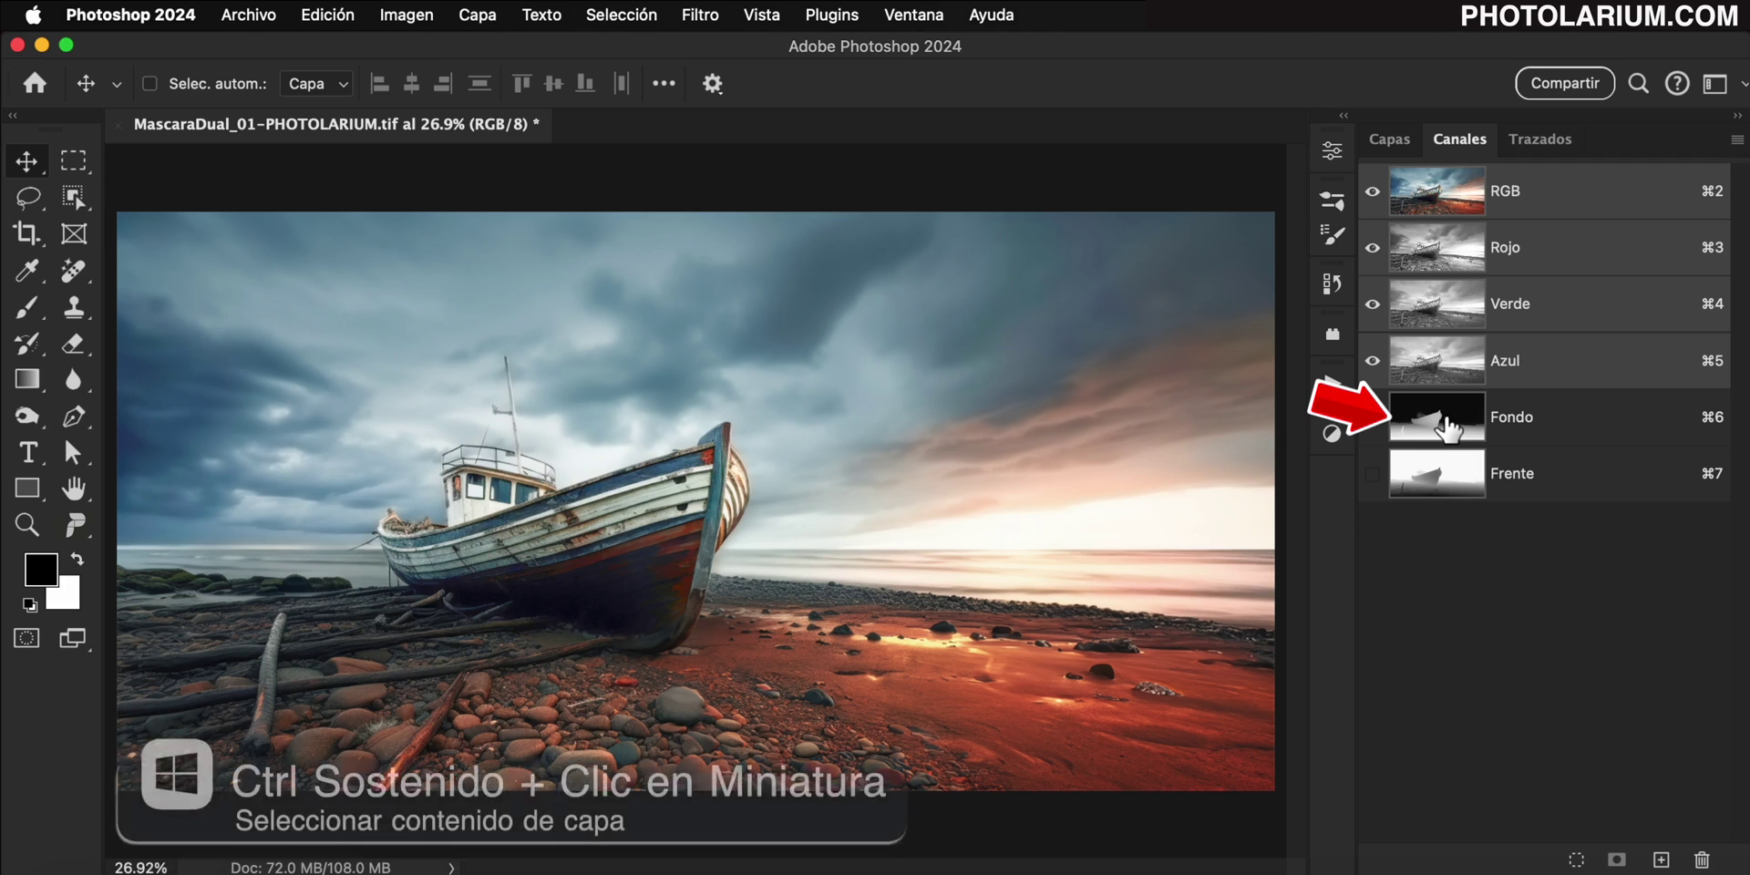
key(super)
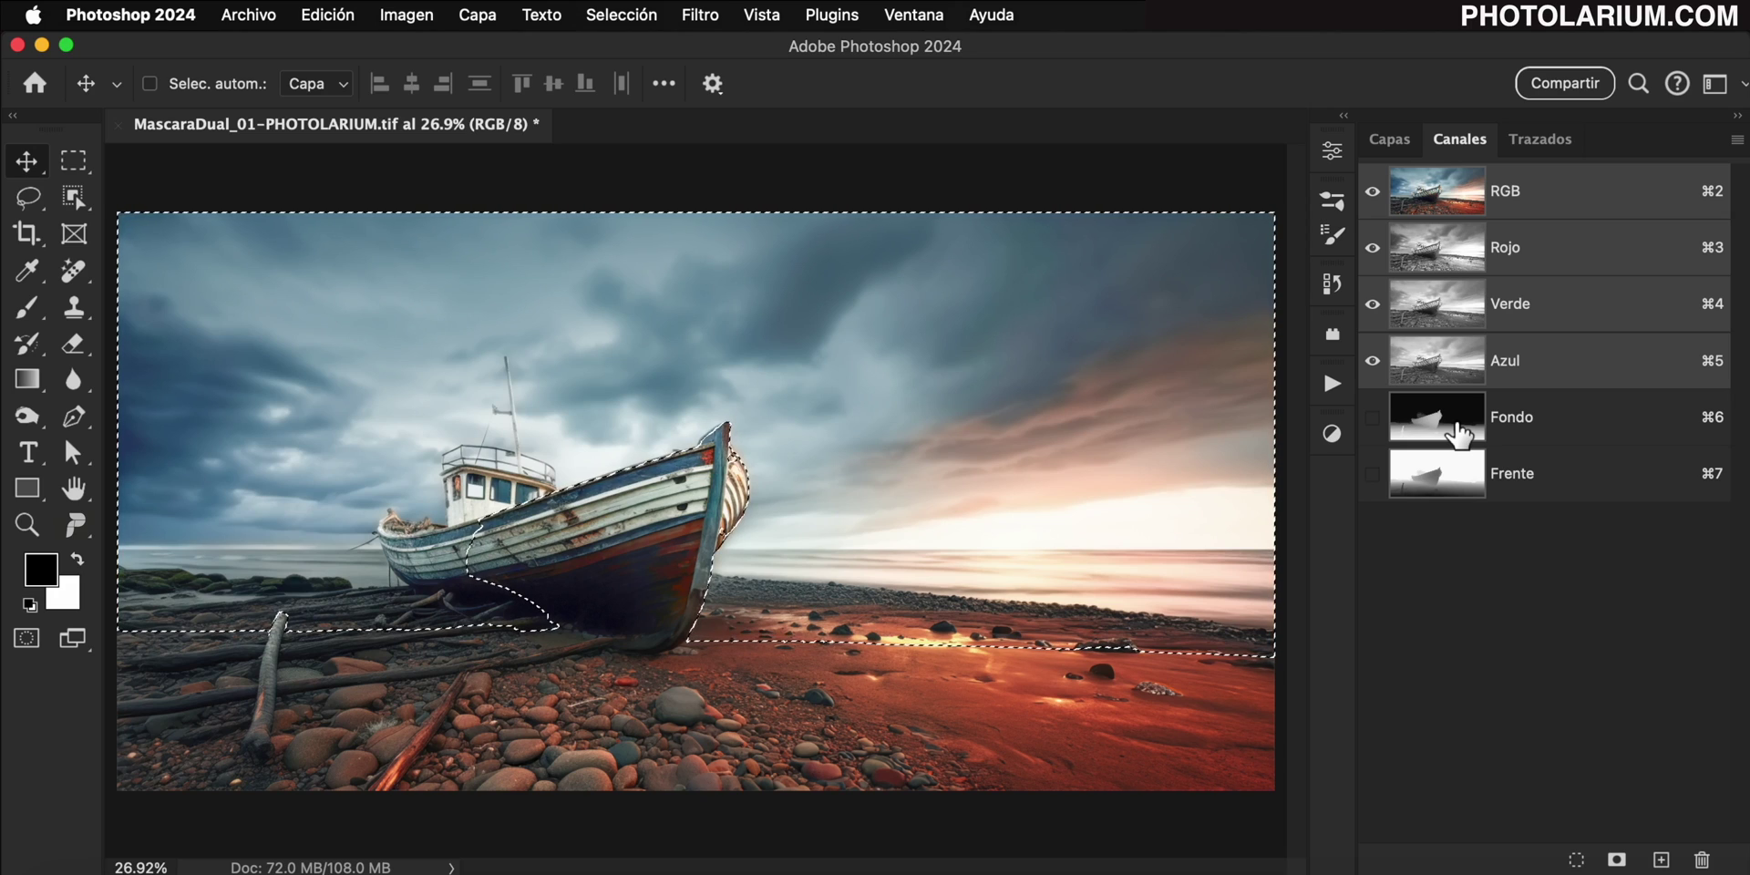
Add a Curves adjustment layer masked to the background selection and rename it Fondo.
click(1386, 137)
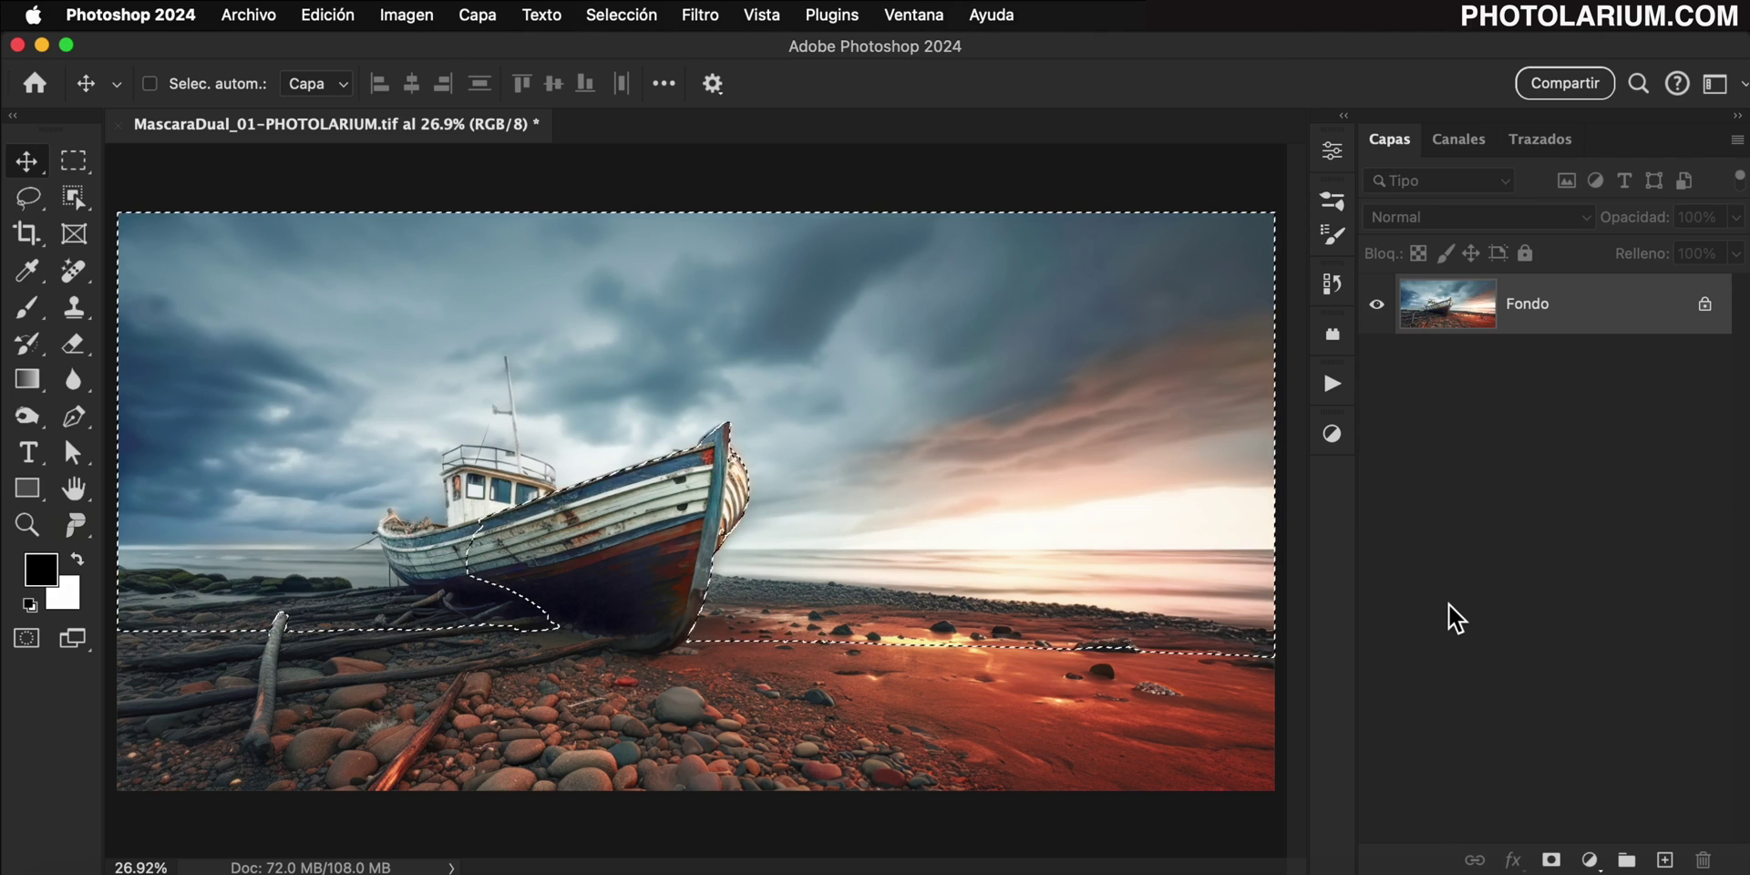
click(1590, 860)
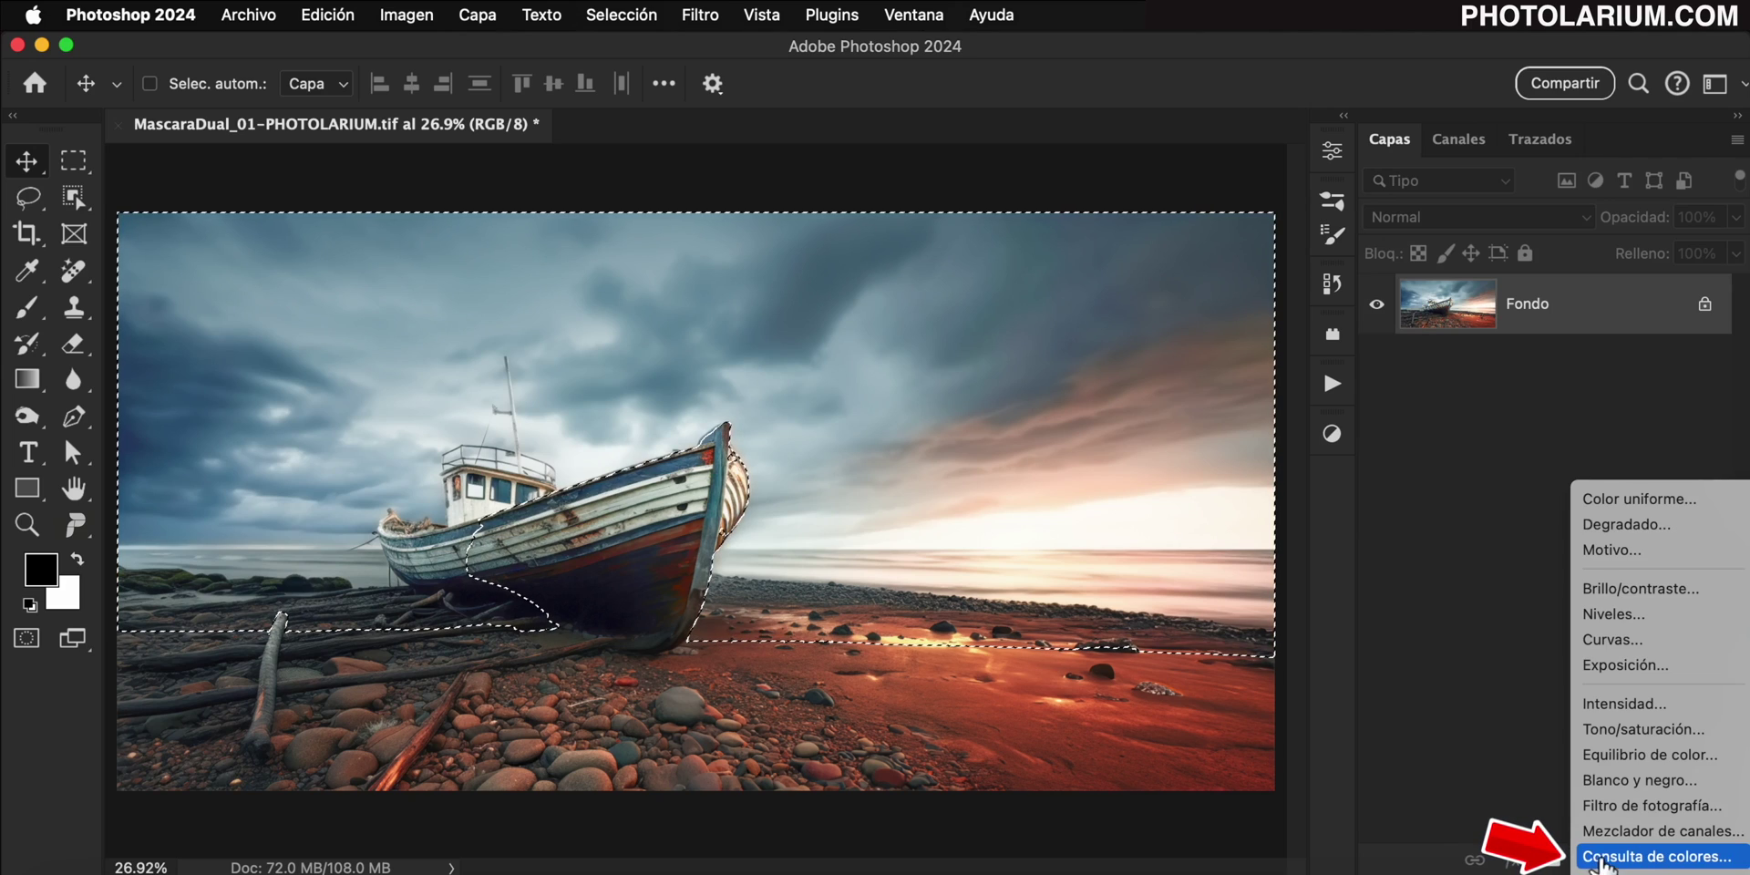
click(1618, 640)
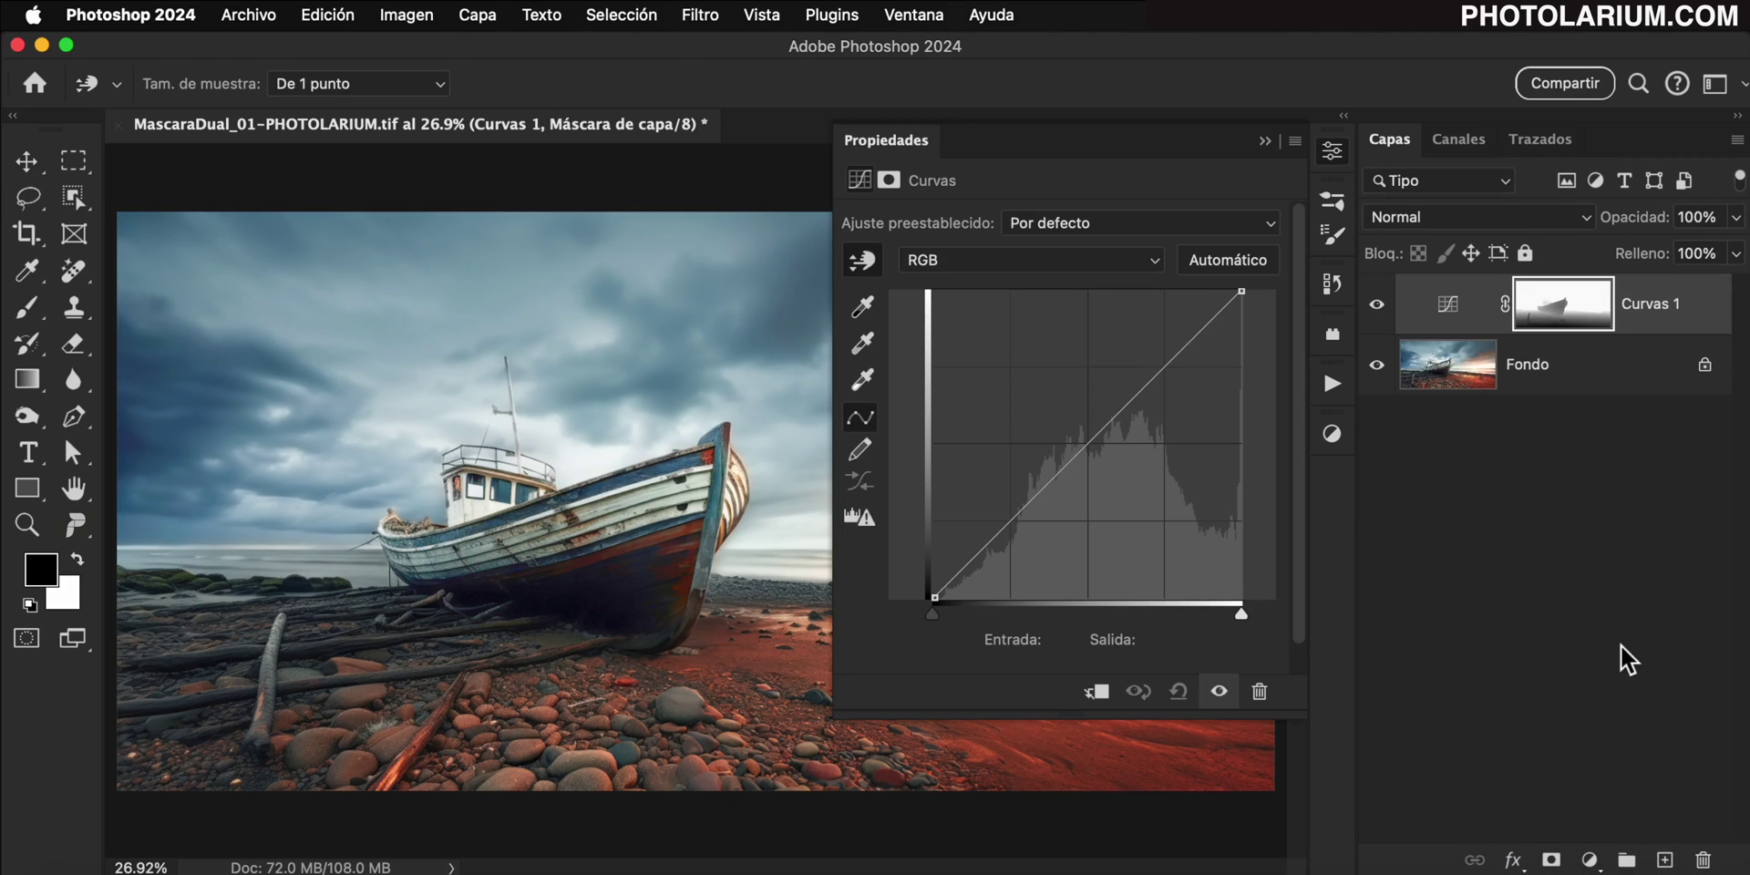
double_click(1650, 306)
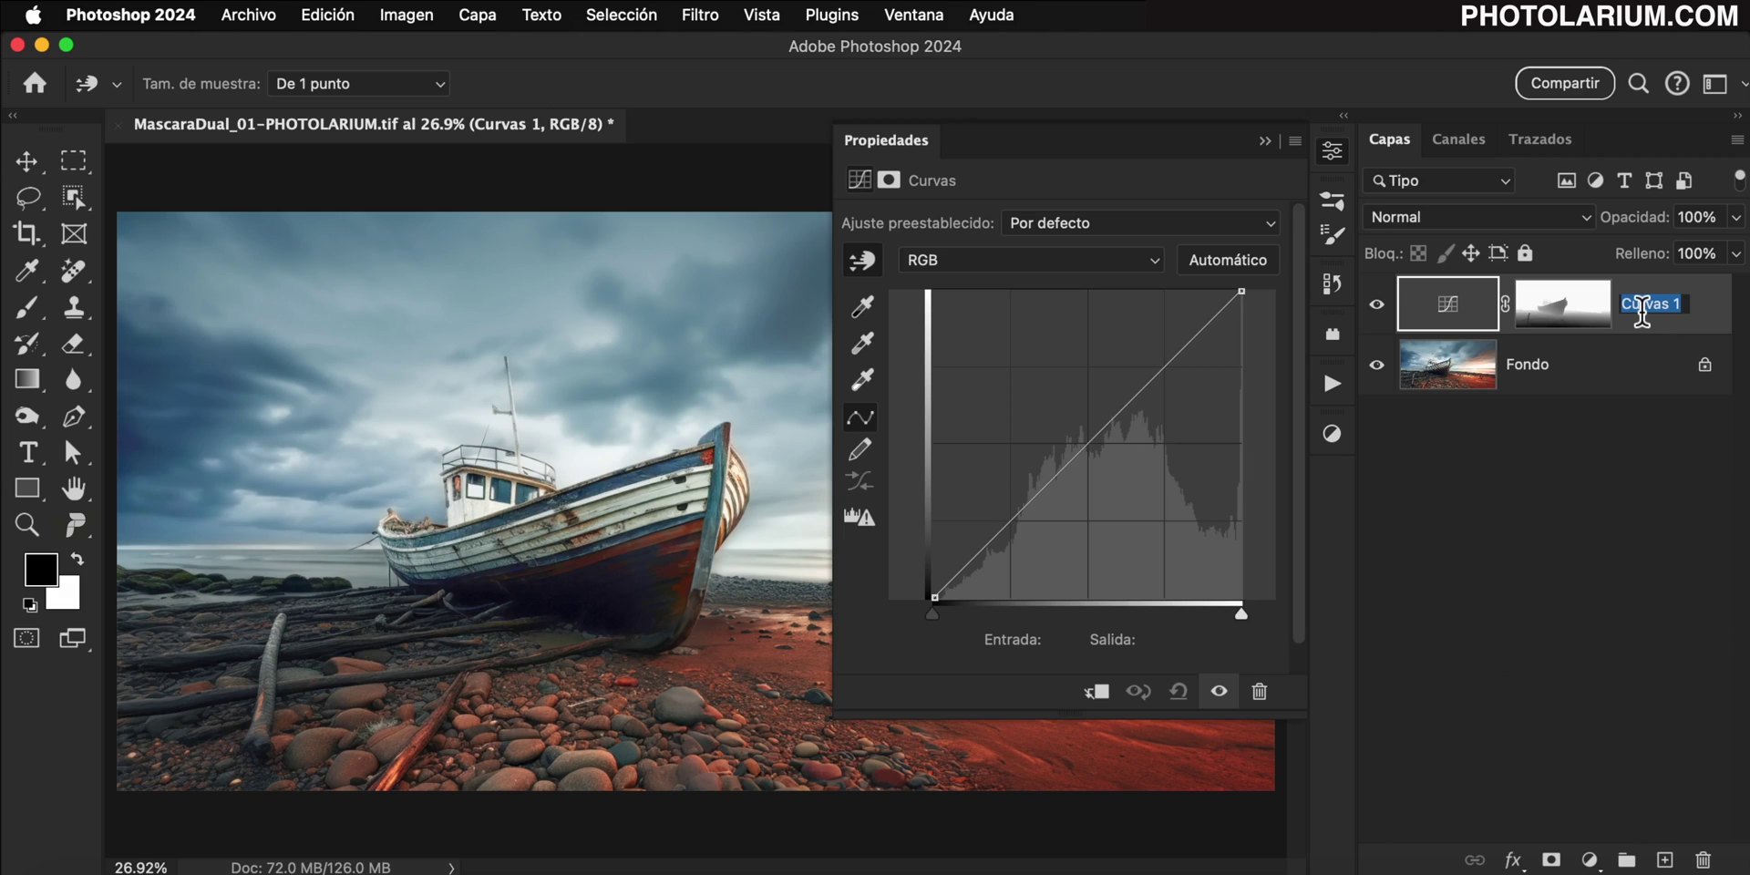
text(Fondo)
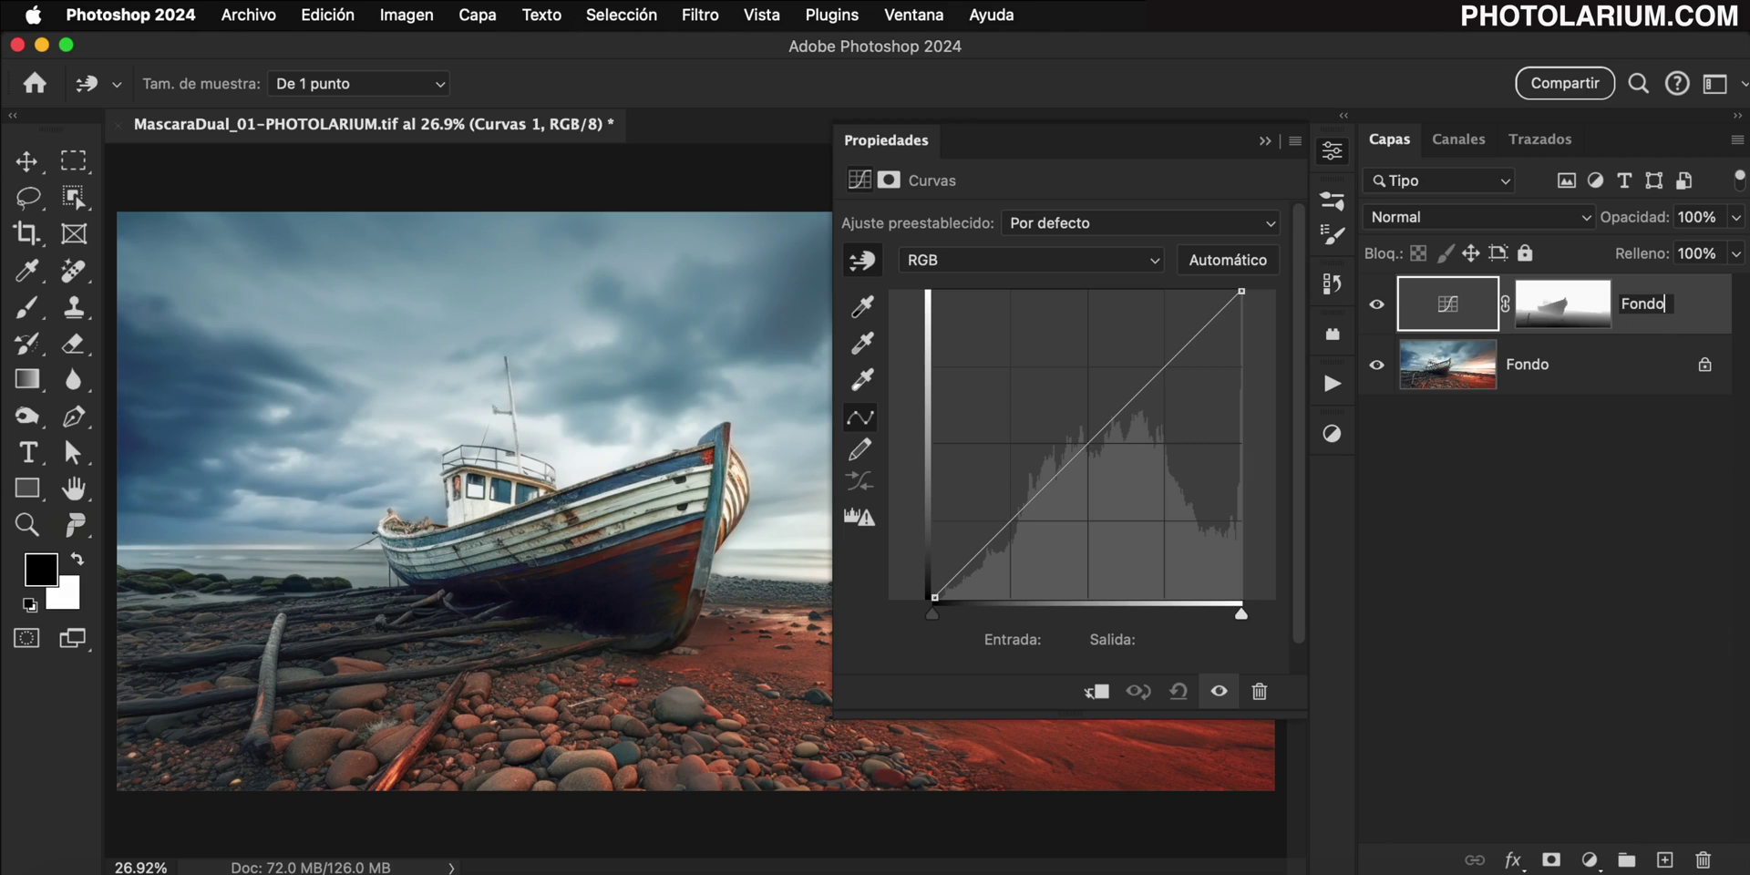
key(Return)
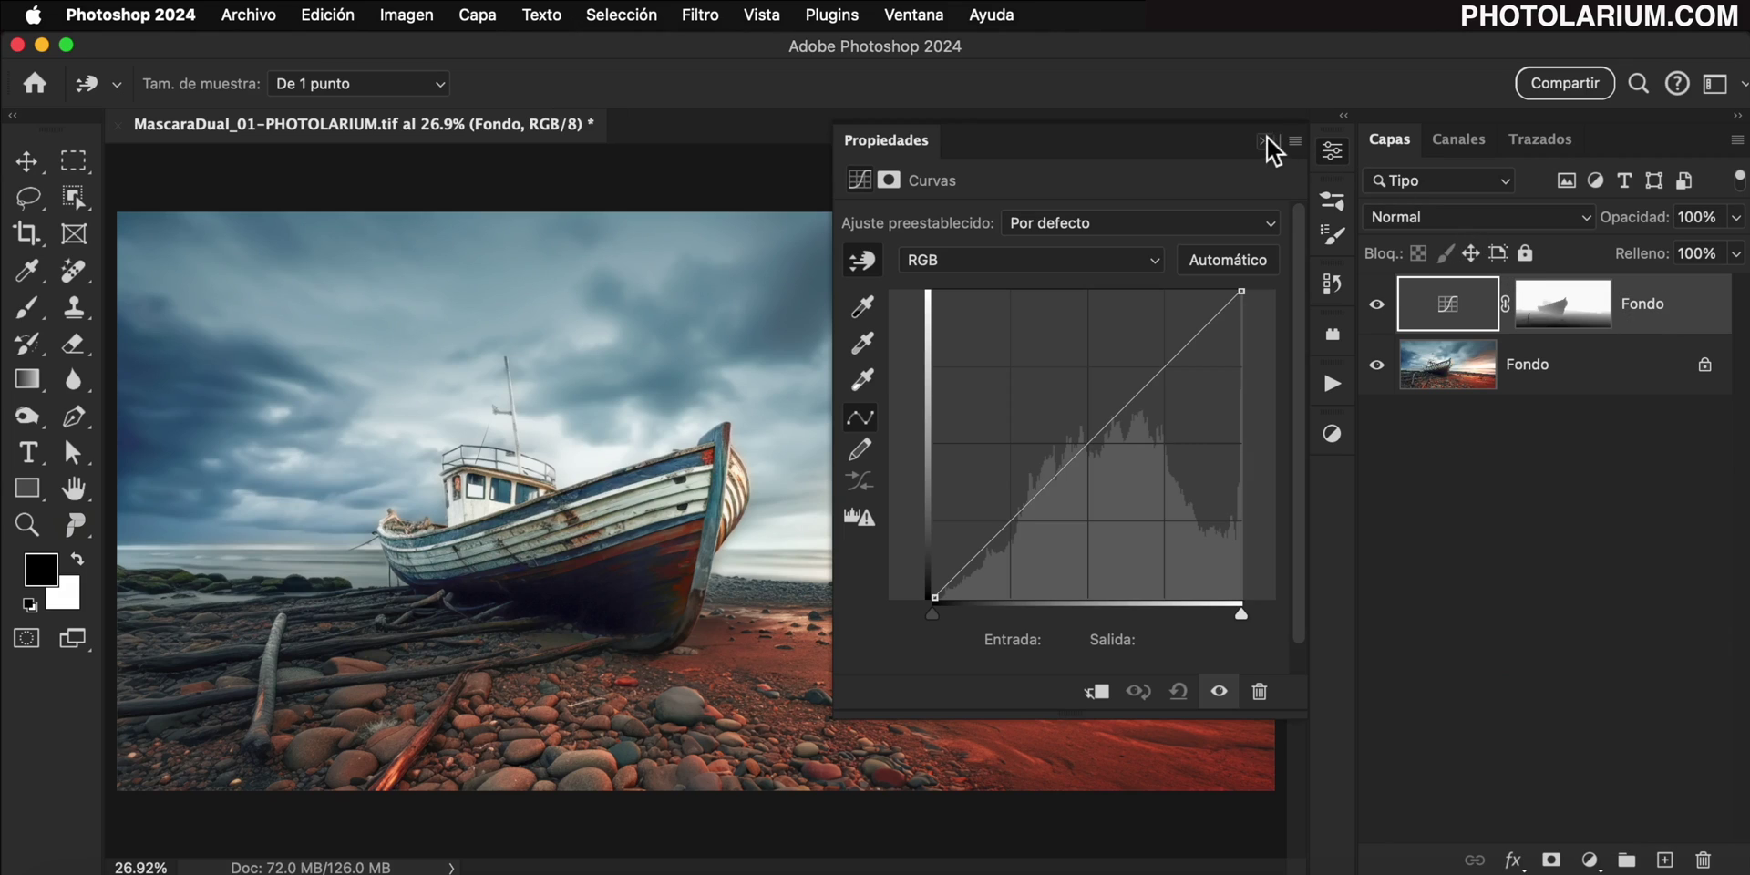
click(1265, 139)
click(1457, 139)
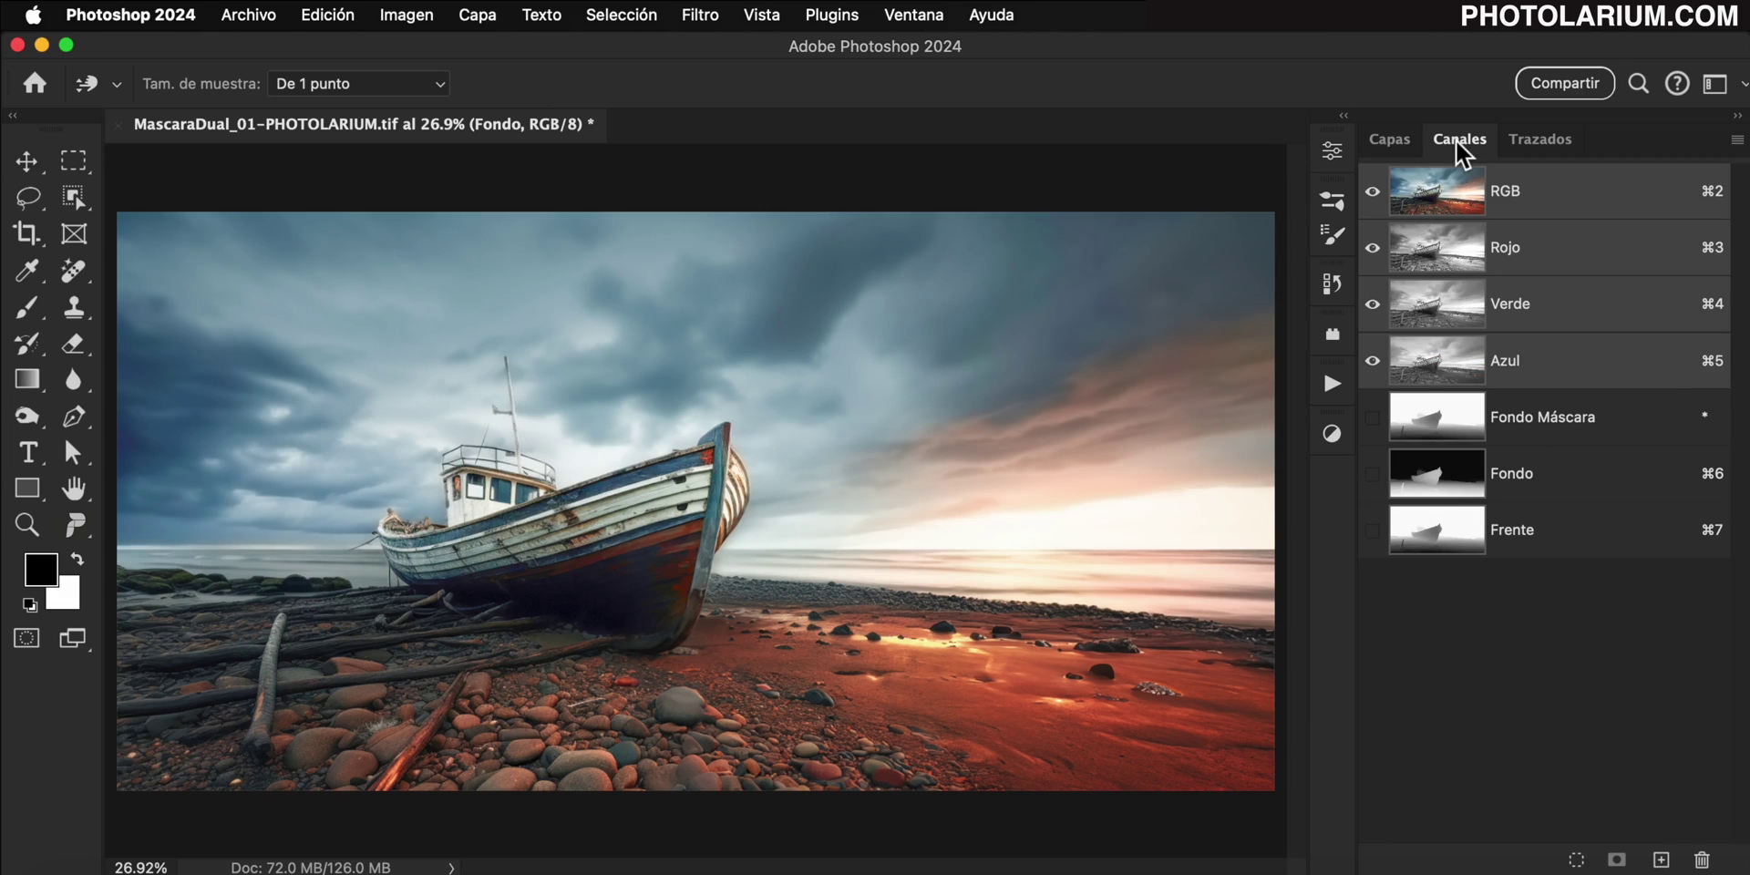
Load the Frente channel and add a Curves adjustment layer named Frente masked to it.
super+click(1438, 540)
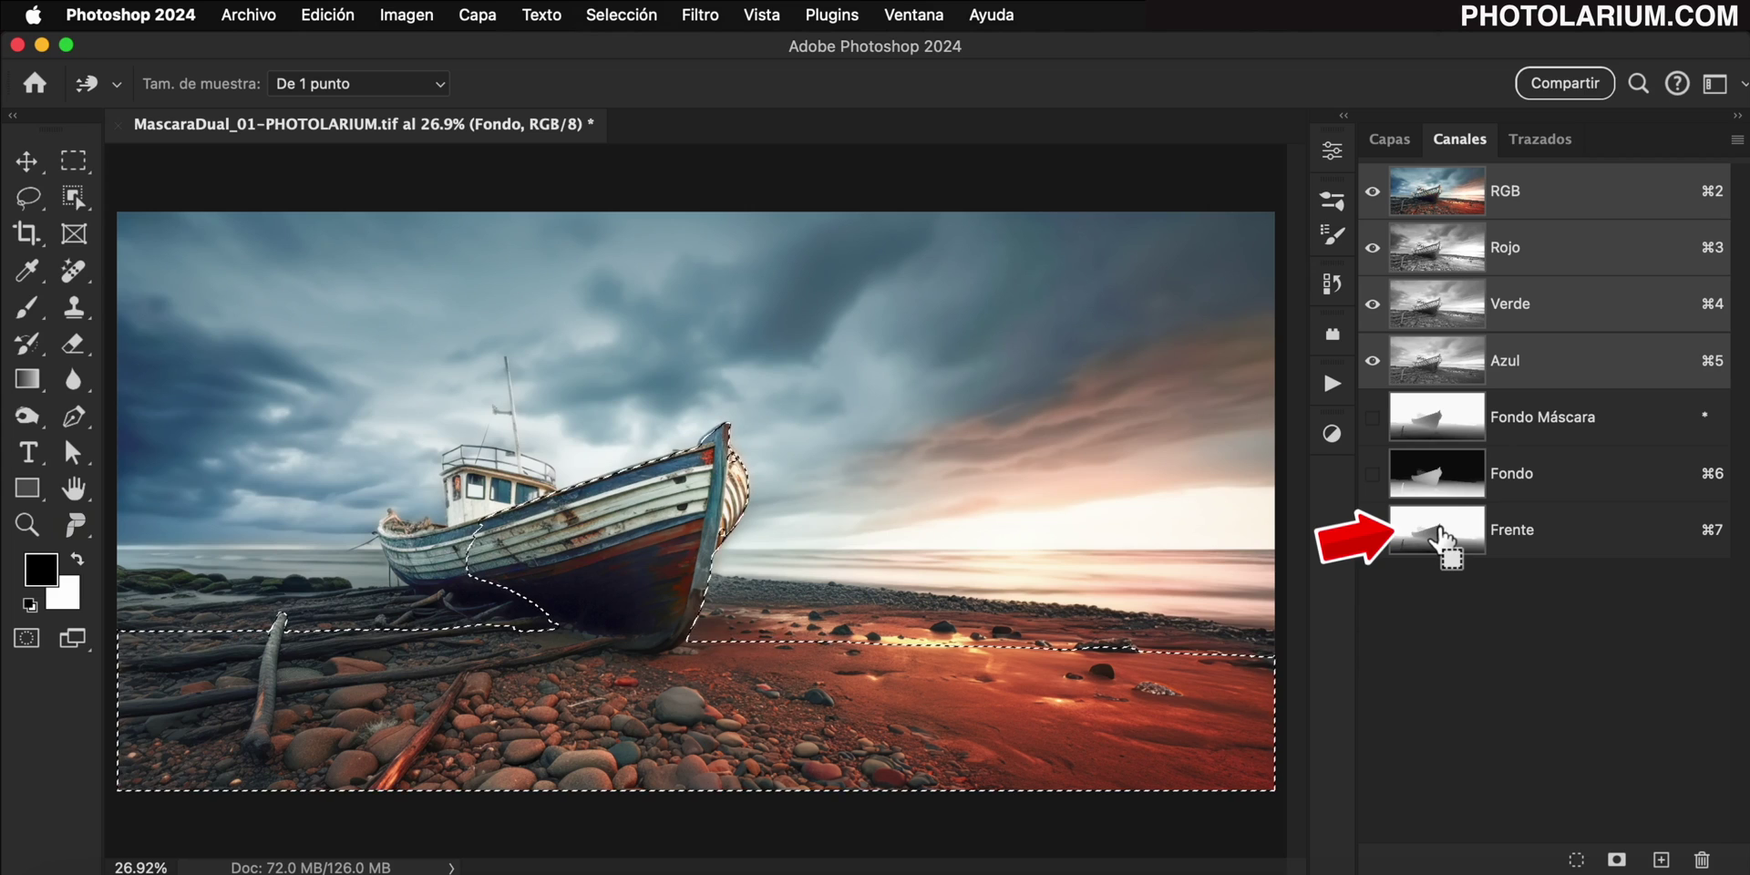
click(1393, 139)
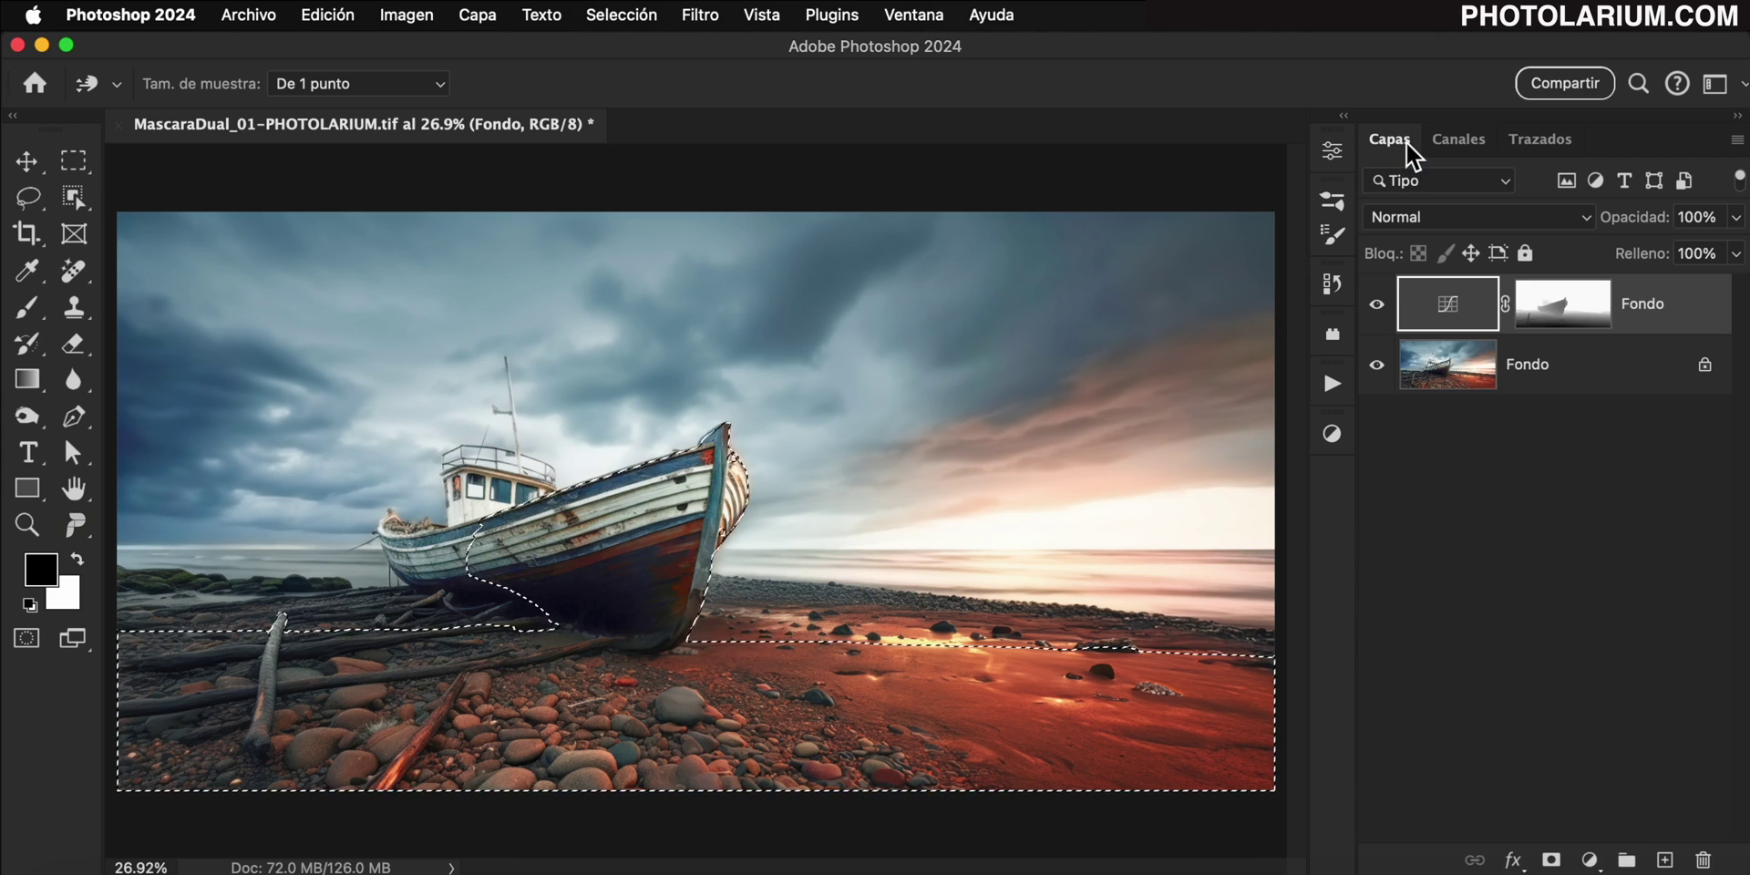
click(1591, 860)
click(1652, 641)
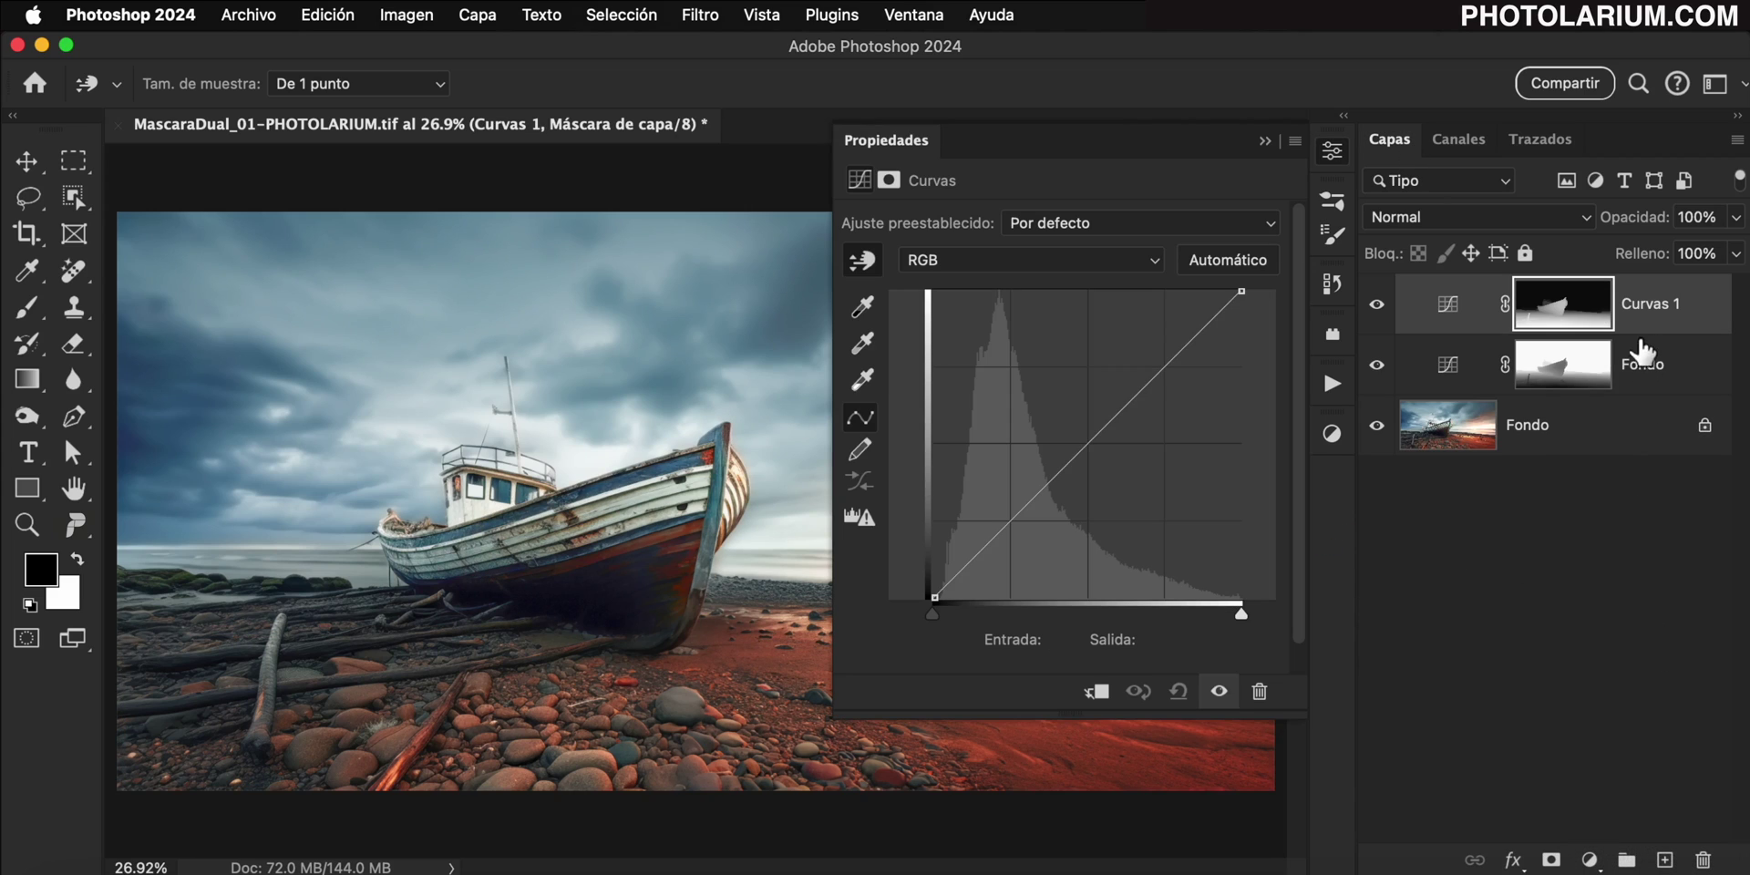
double_click(1643, 304)
text(Frente)
key(Return)
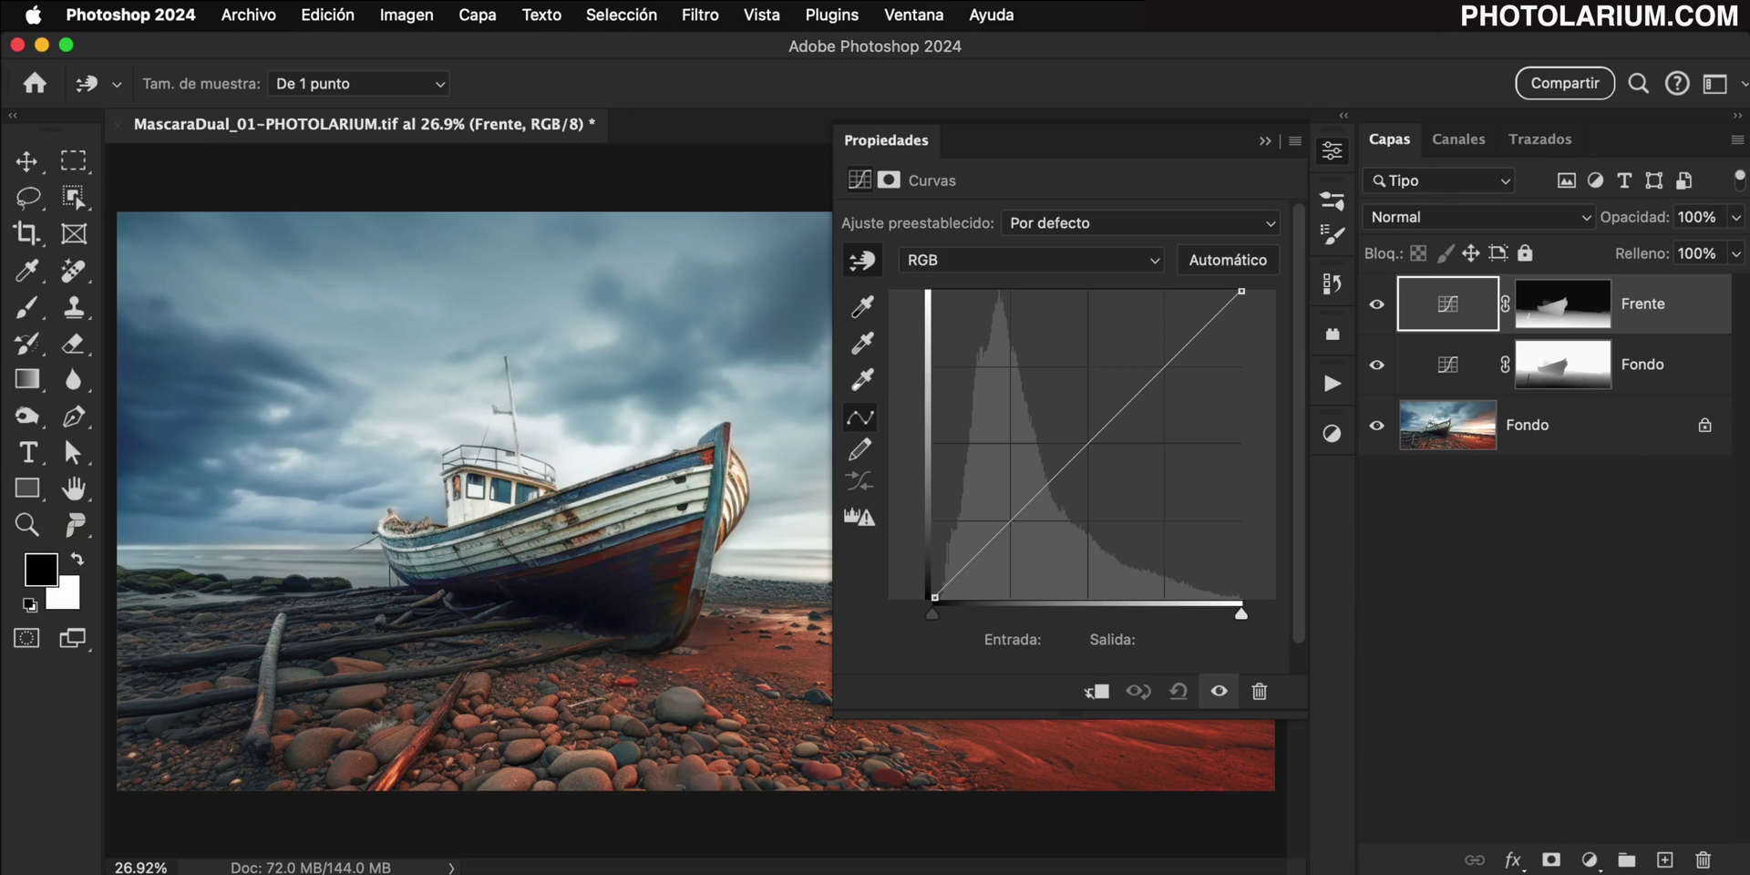
click(1266, 141)
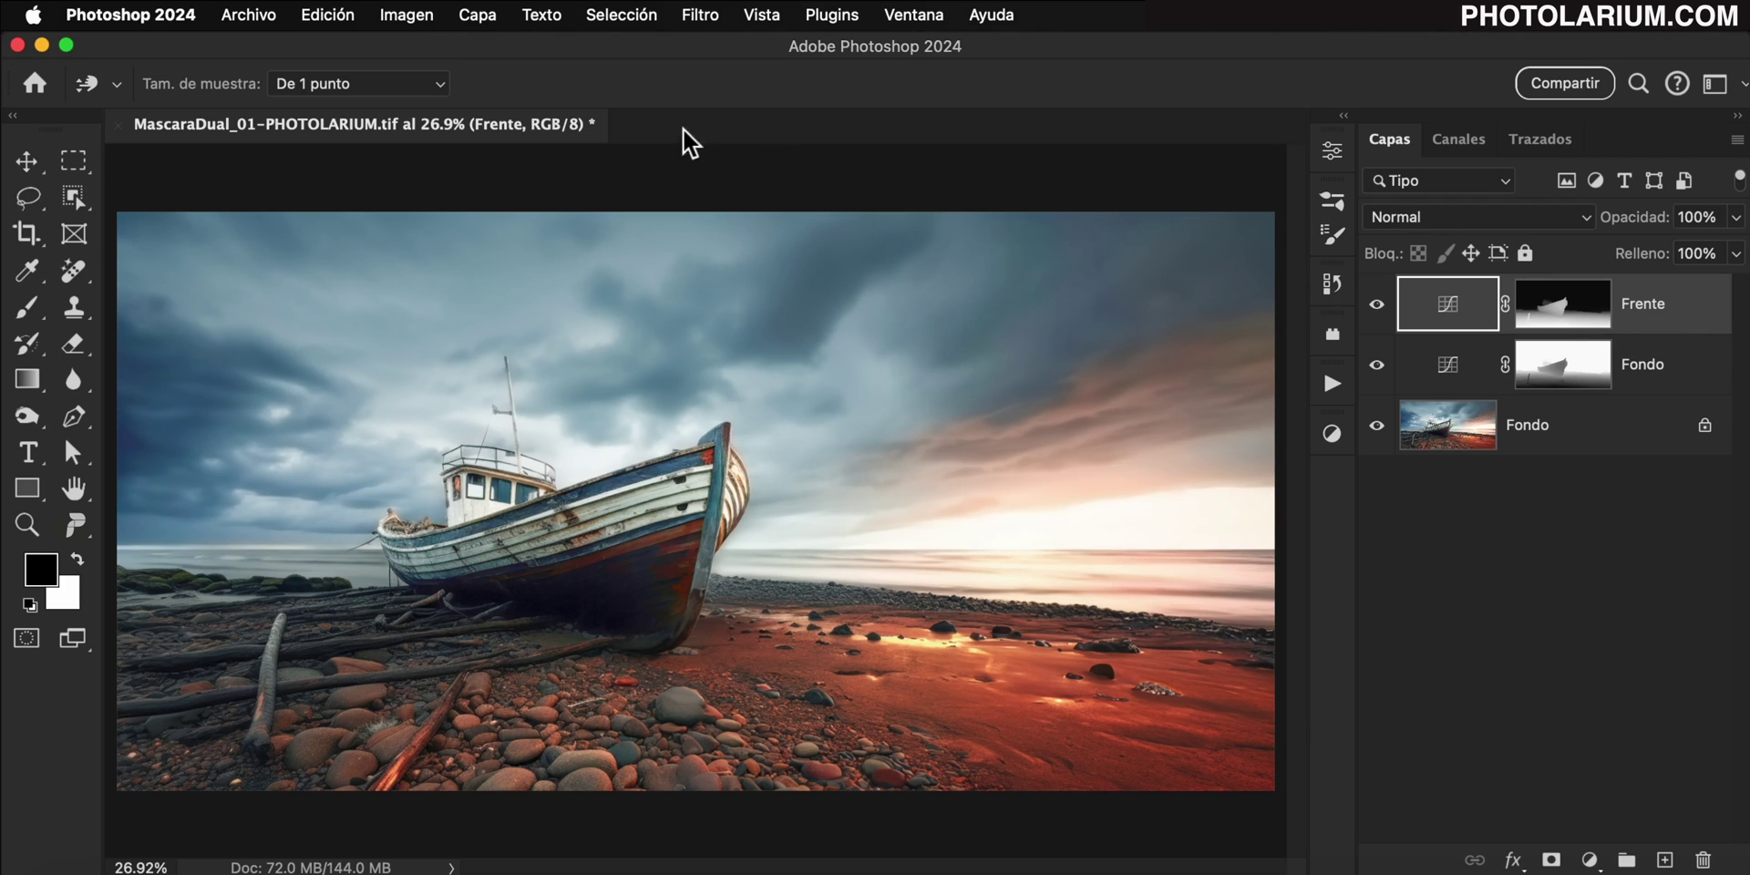
Select the sky with Selección > Cielo and add a Curves layer named Cielo masked to it.
click(606, 18)
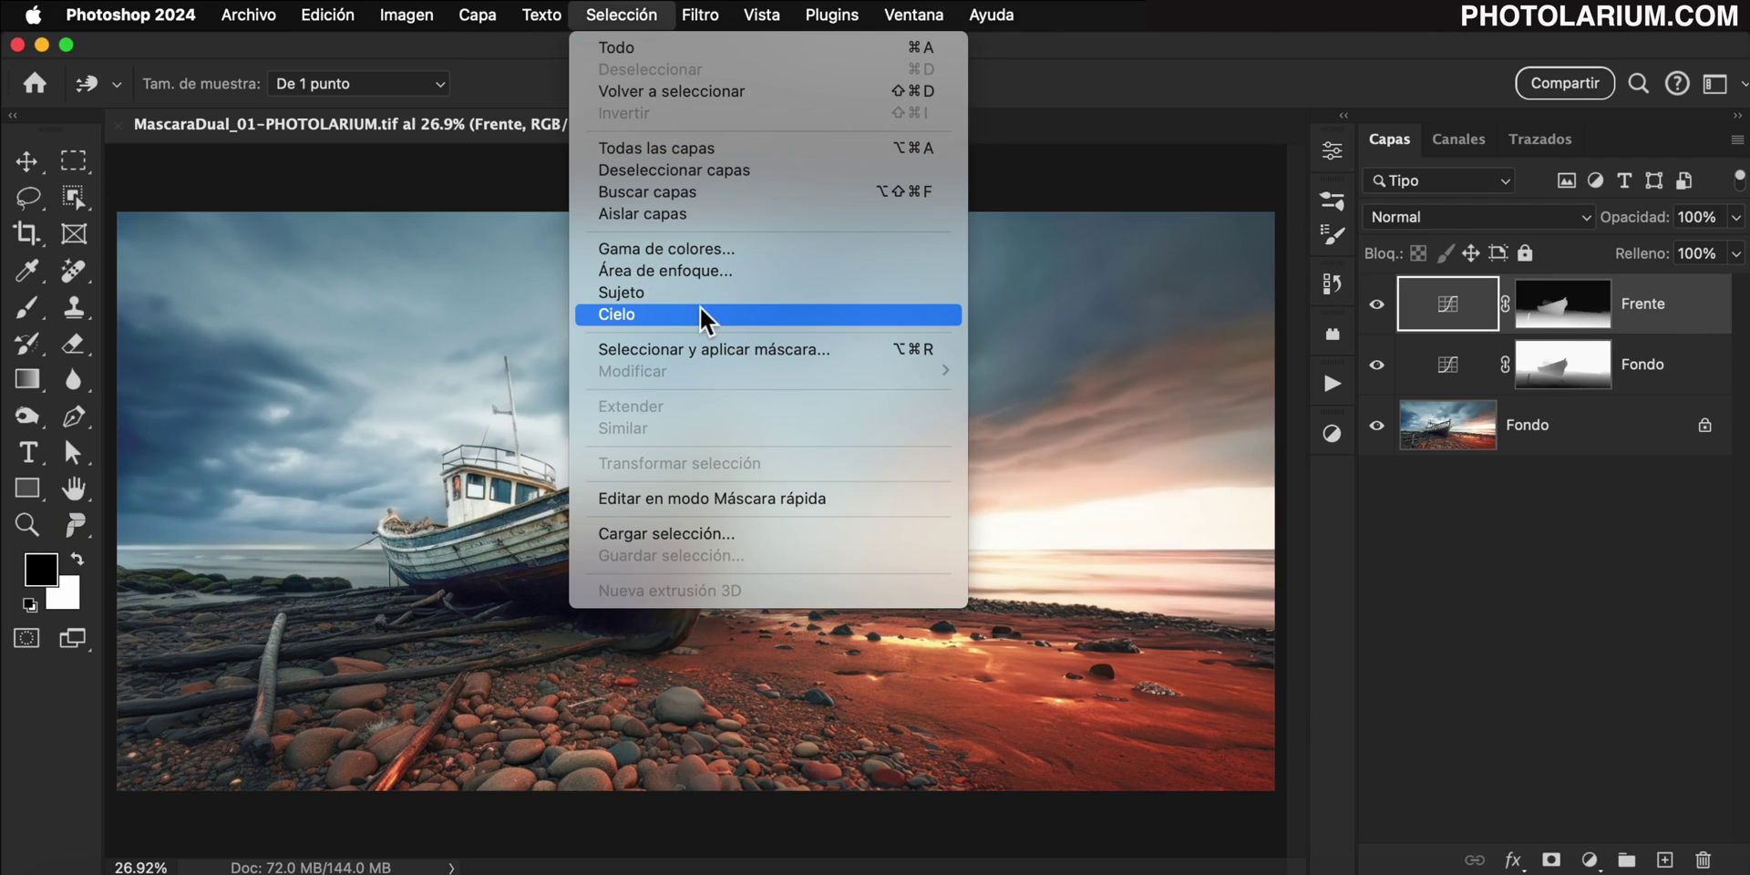
click(855, 317)
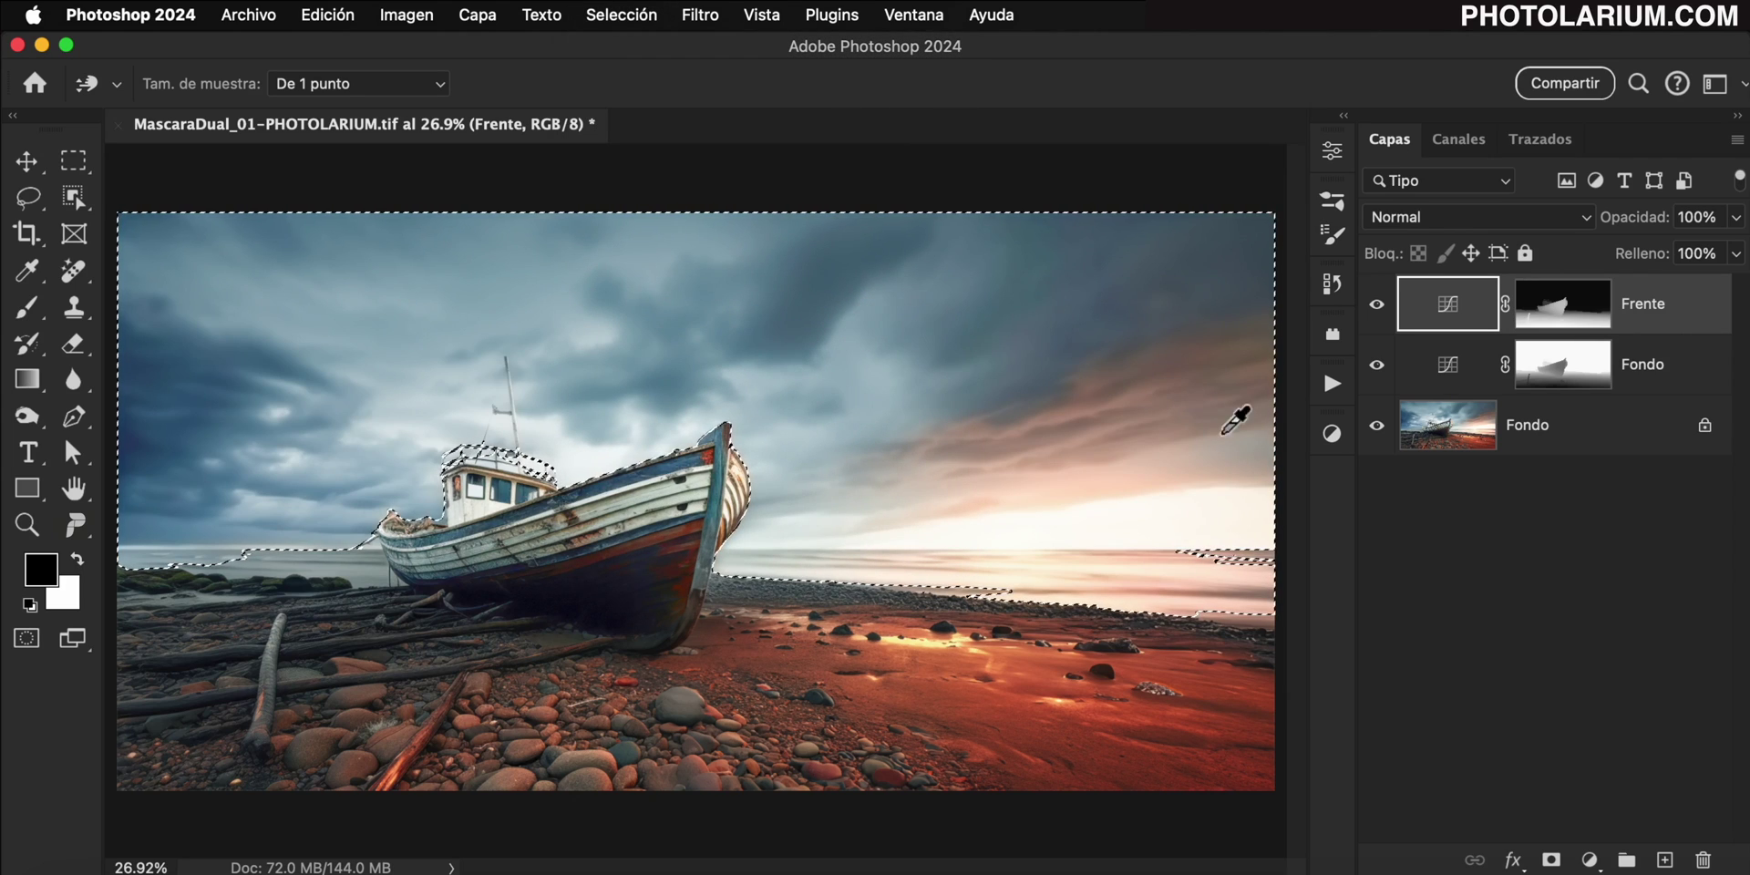
click(1591, 860)
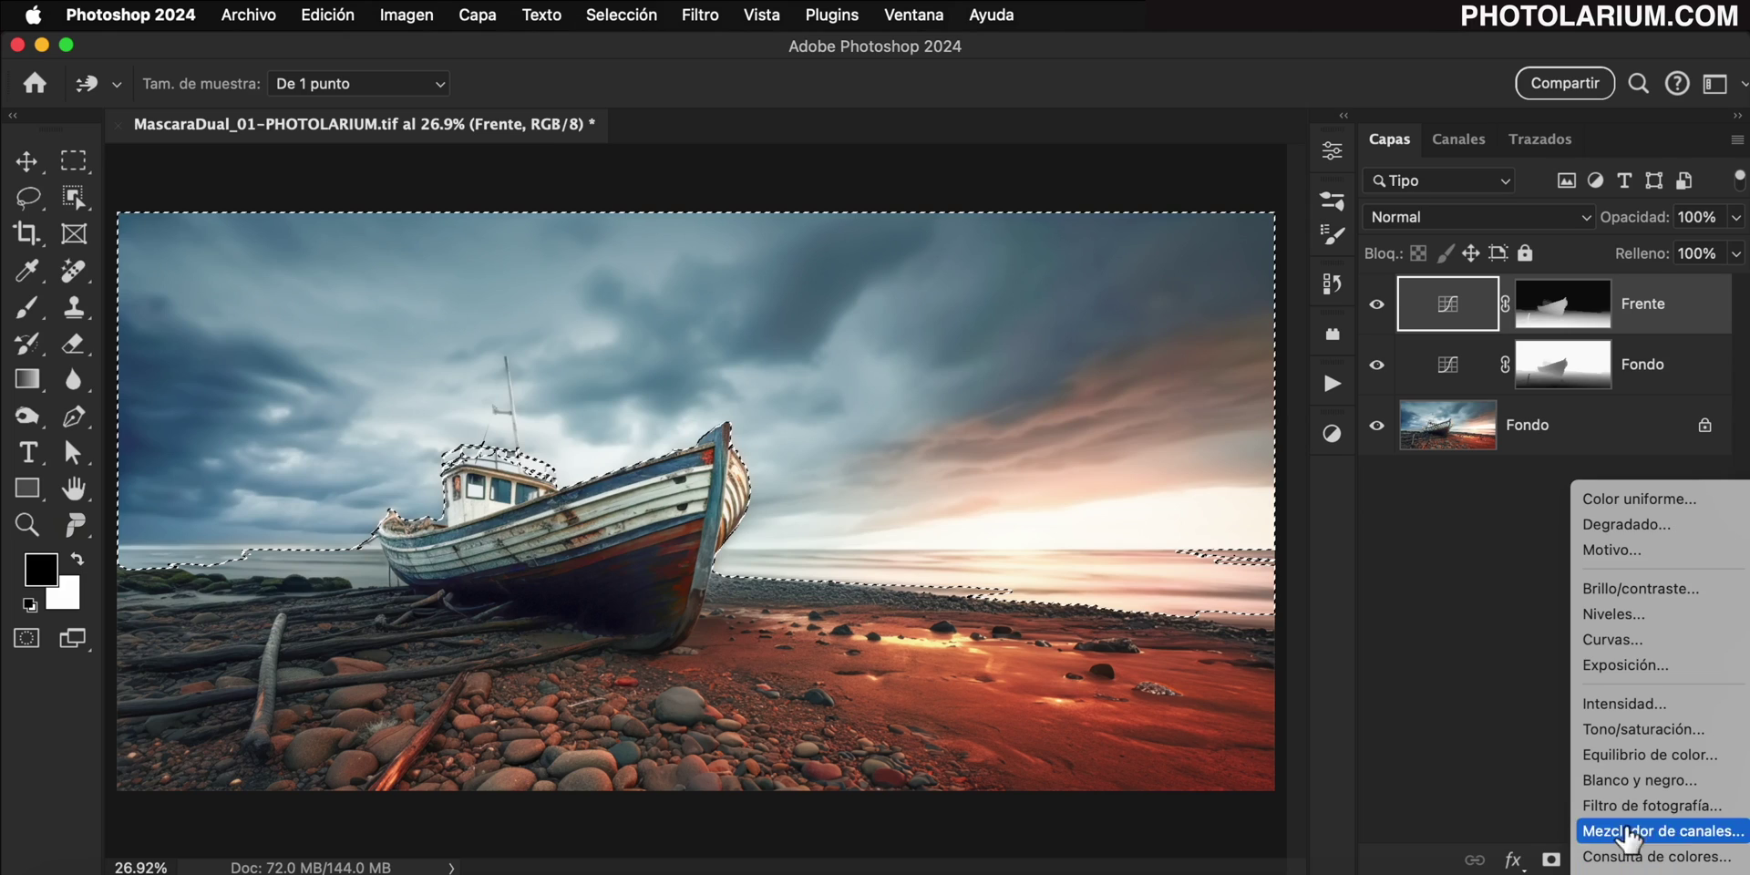
click(1666, 658)
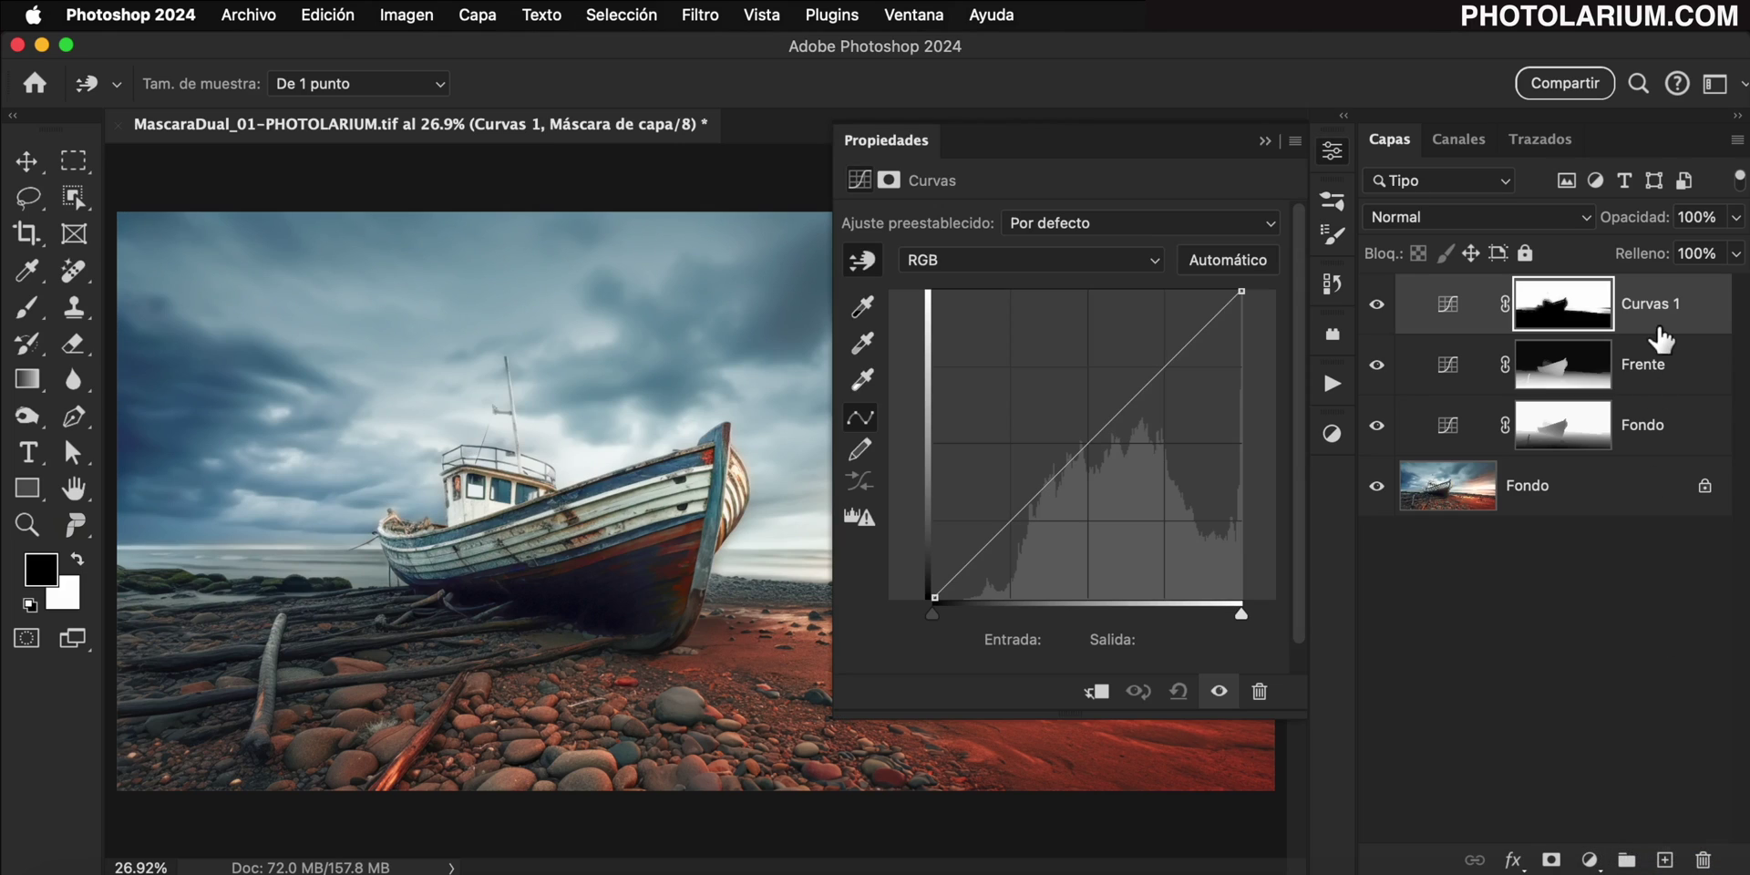
double_click(1646, 304)
text(Cielo)
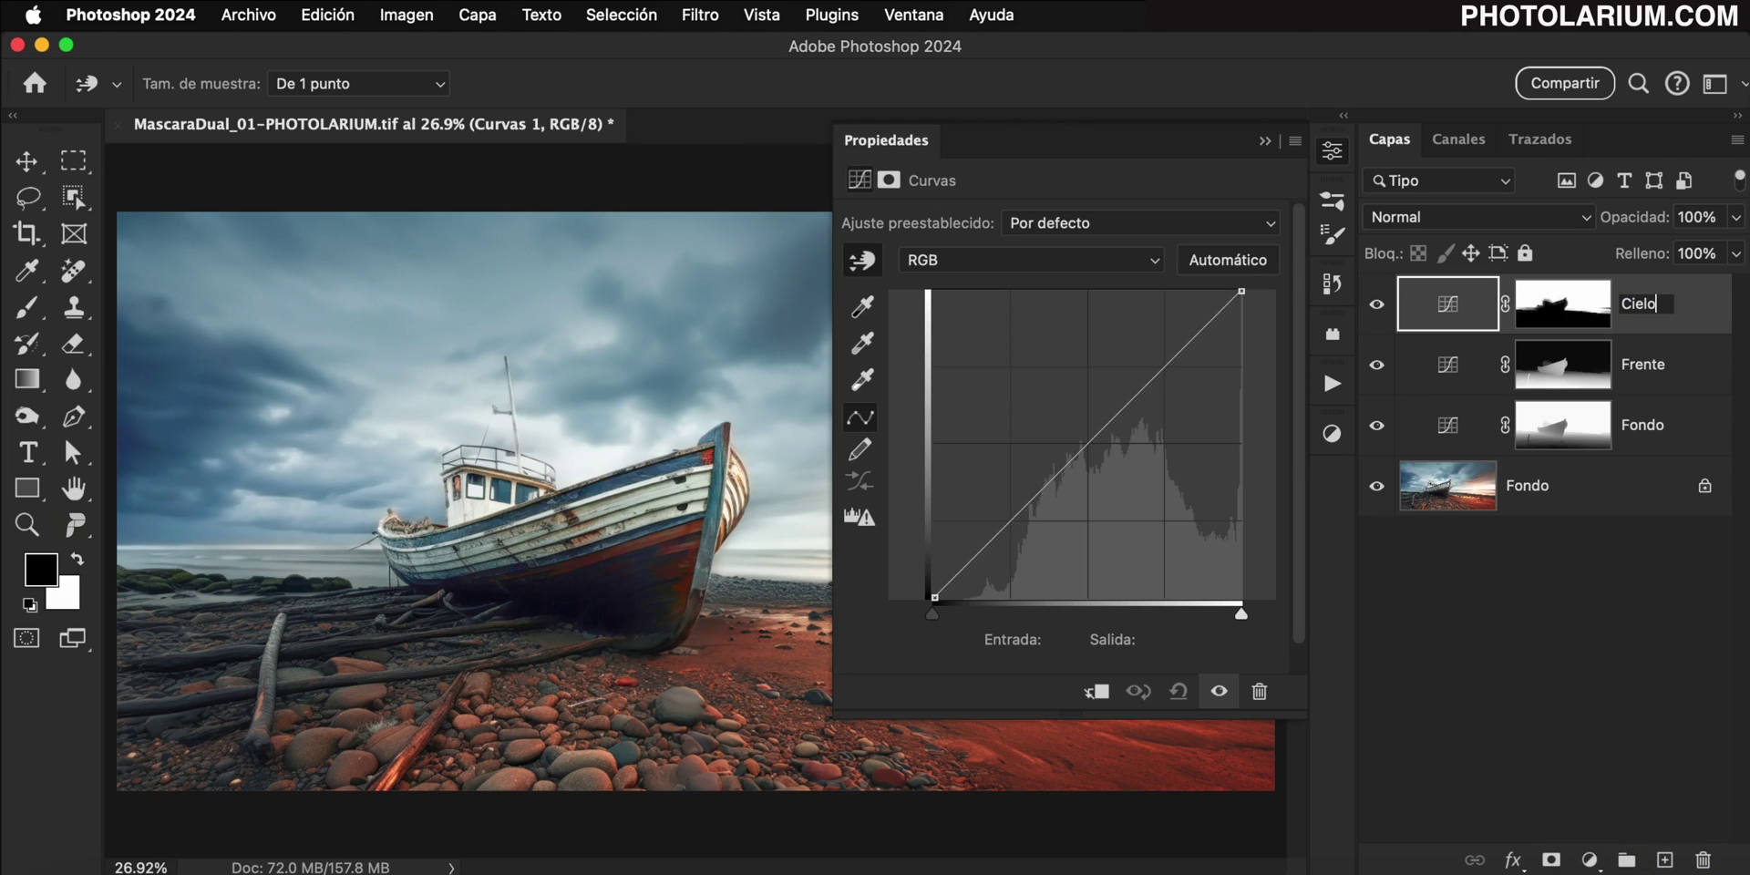
click(1692, 308)
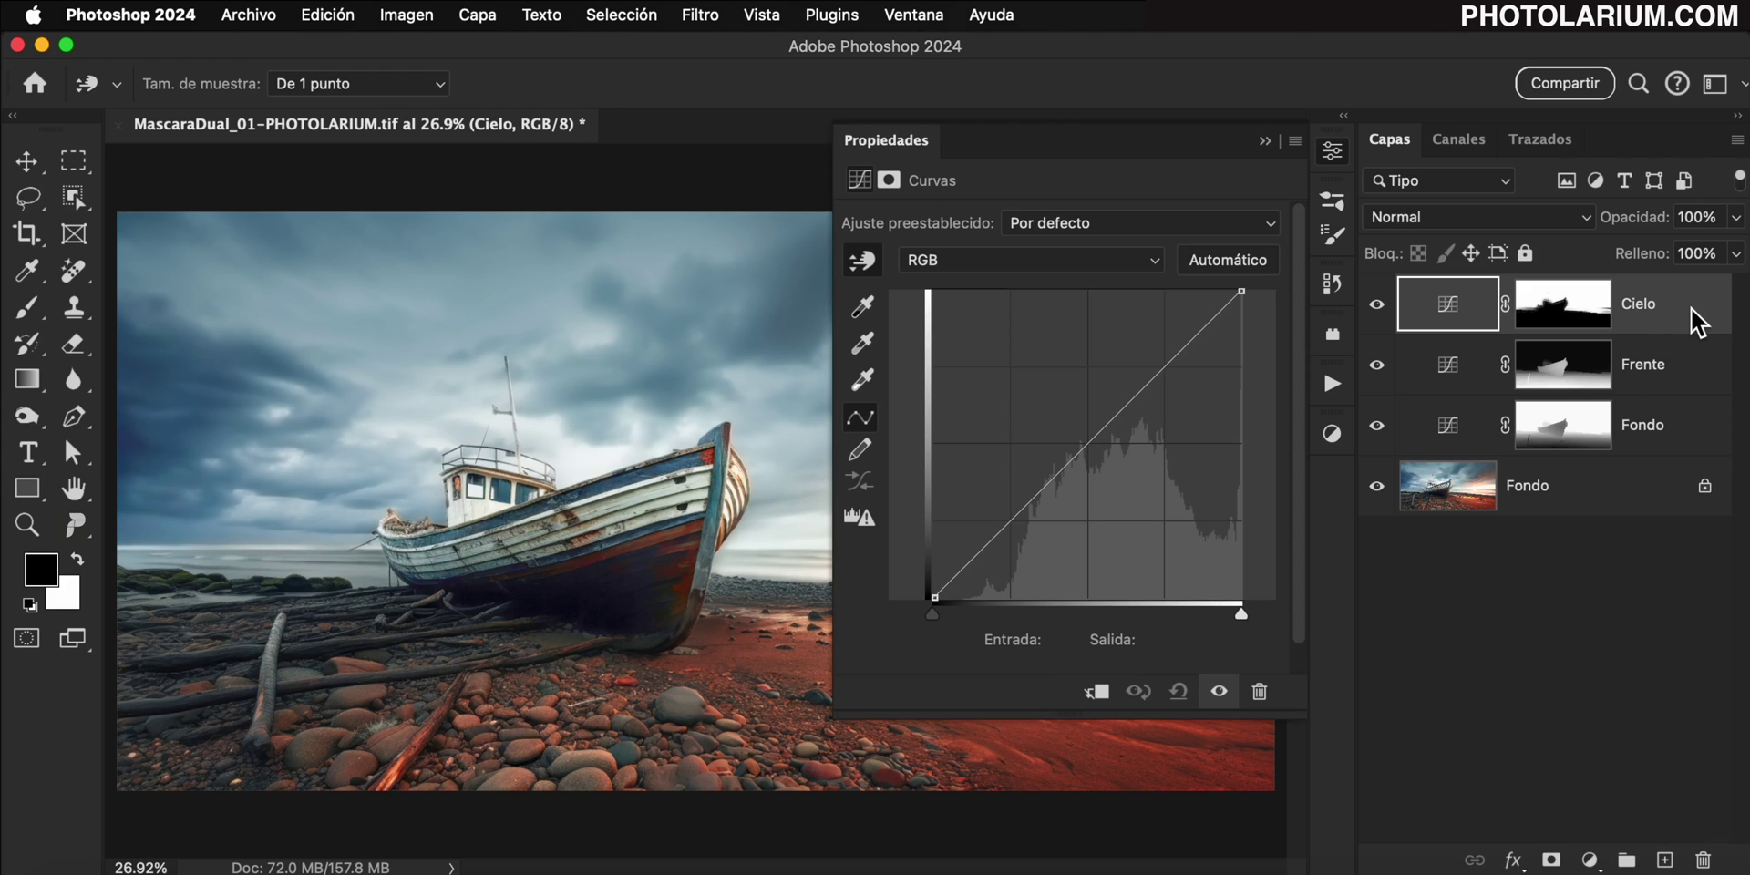
click(1265, 139)
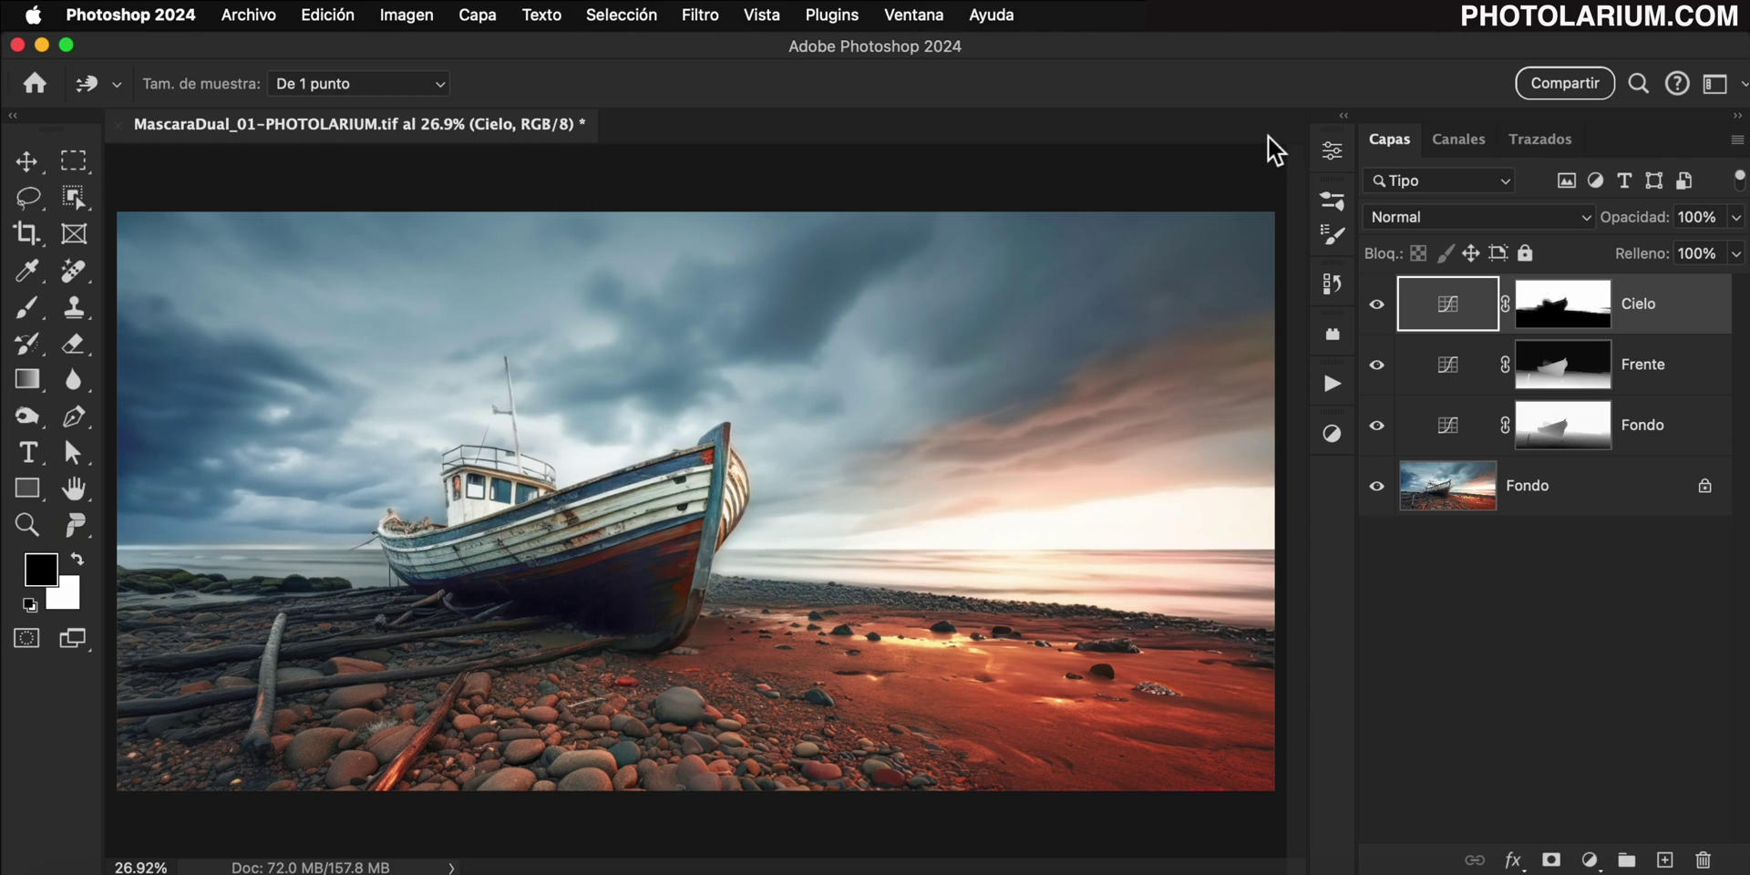
click(1684, 442)
Raise the Fondo curve's midpoint from input 112 to output 144 to brighten the background.
key(v)
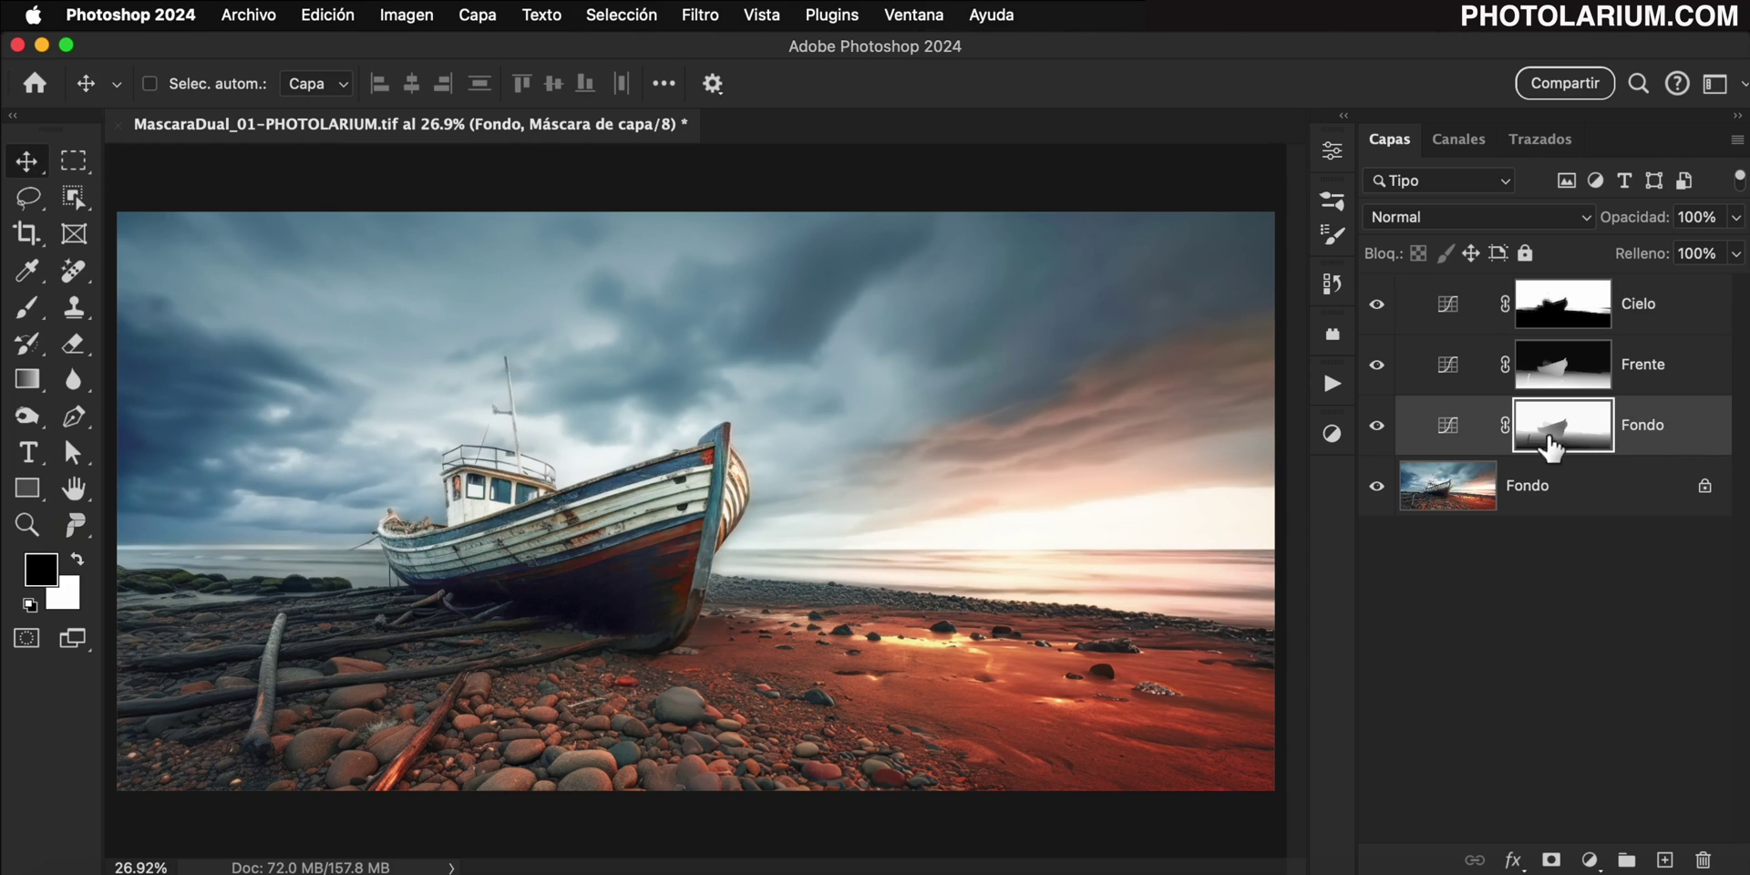
double_click(1451, 431)
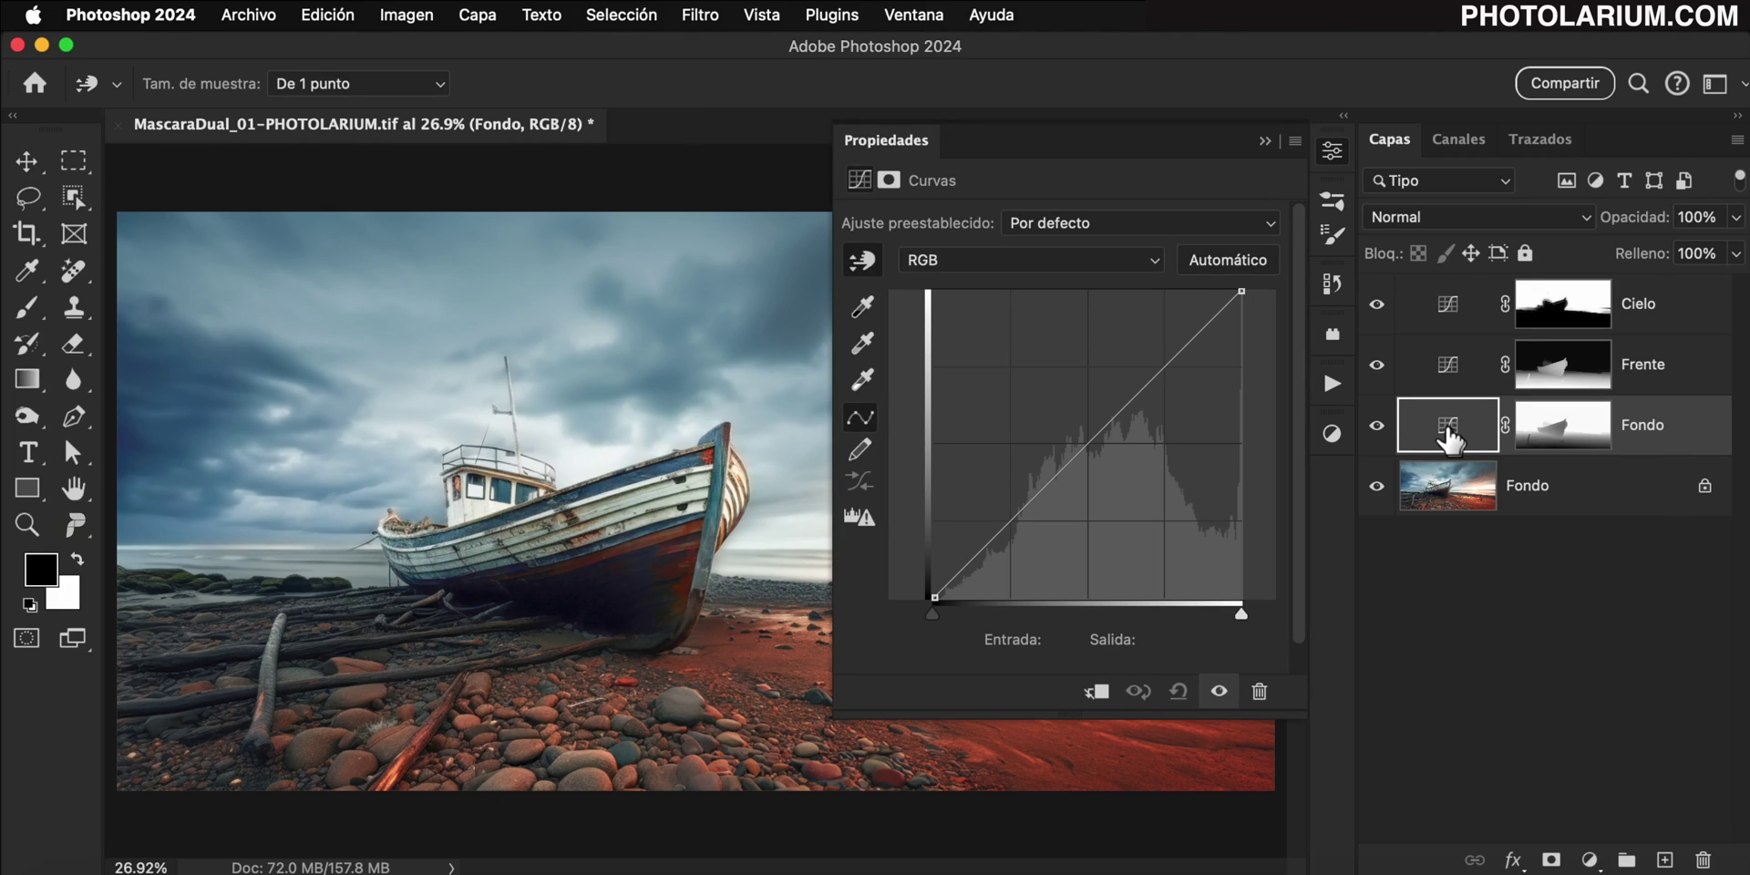
drag(1038, 146, 1471, 80)
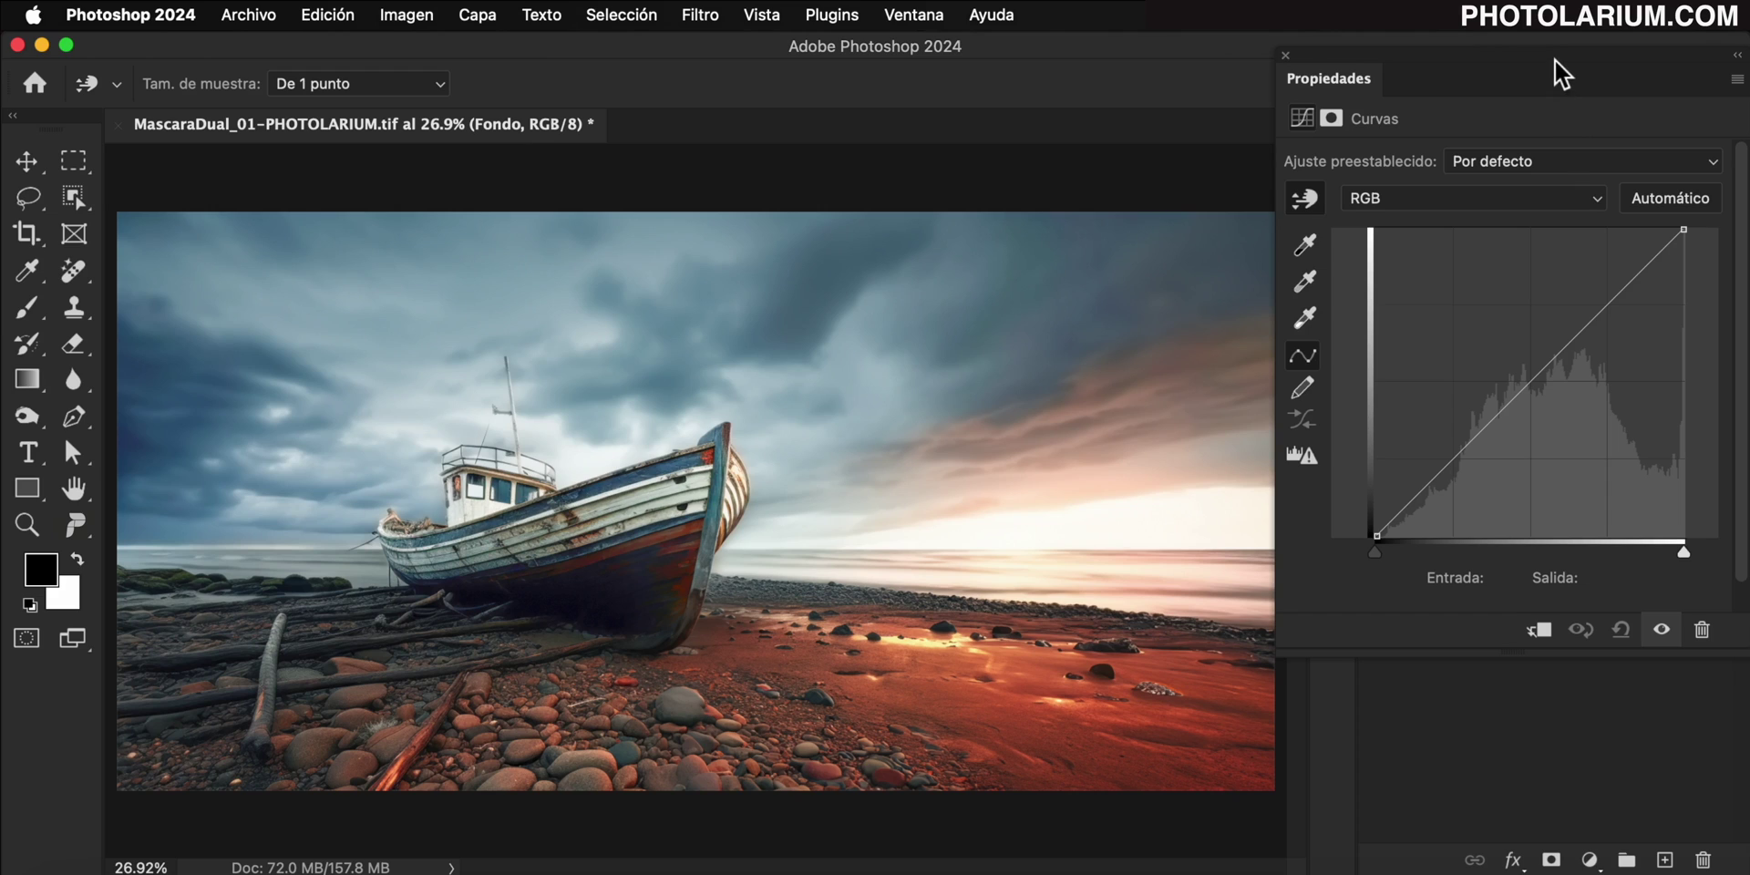
mouse_move(1555, 58)
mouse_down()
mouse_move(1154, 36)
mouse_move(1548, 47)
mouse_up()
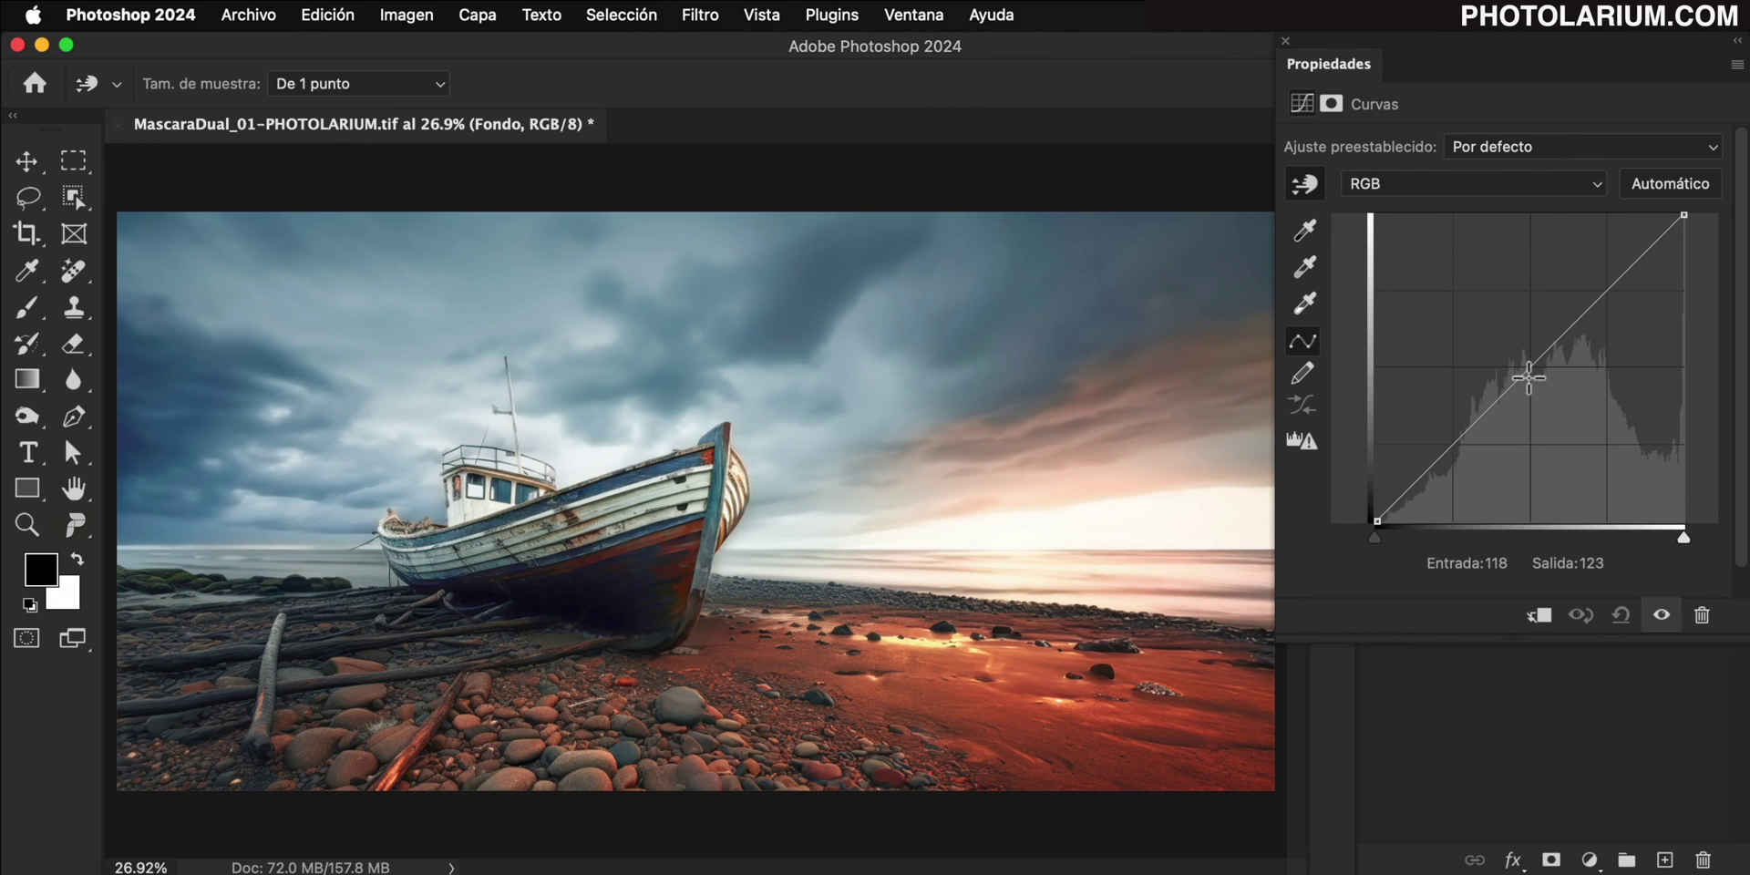
drag(1529, 378, 1517, 352)
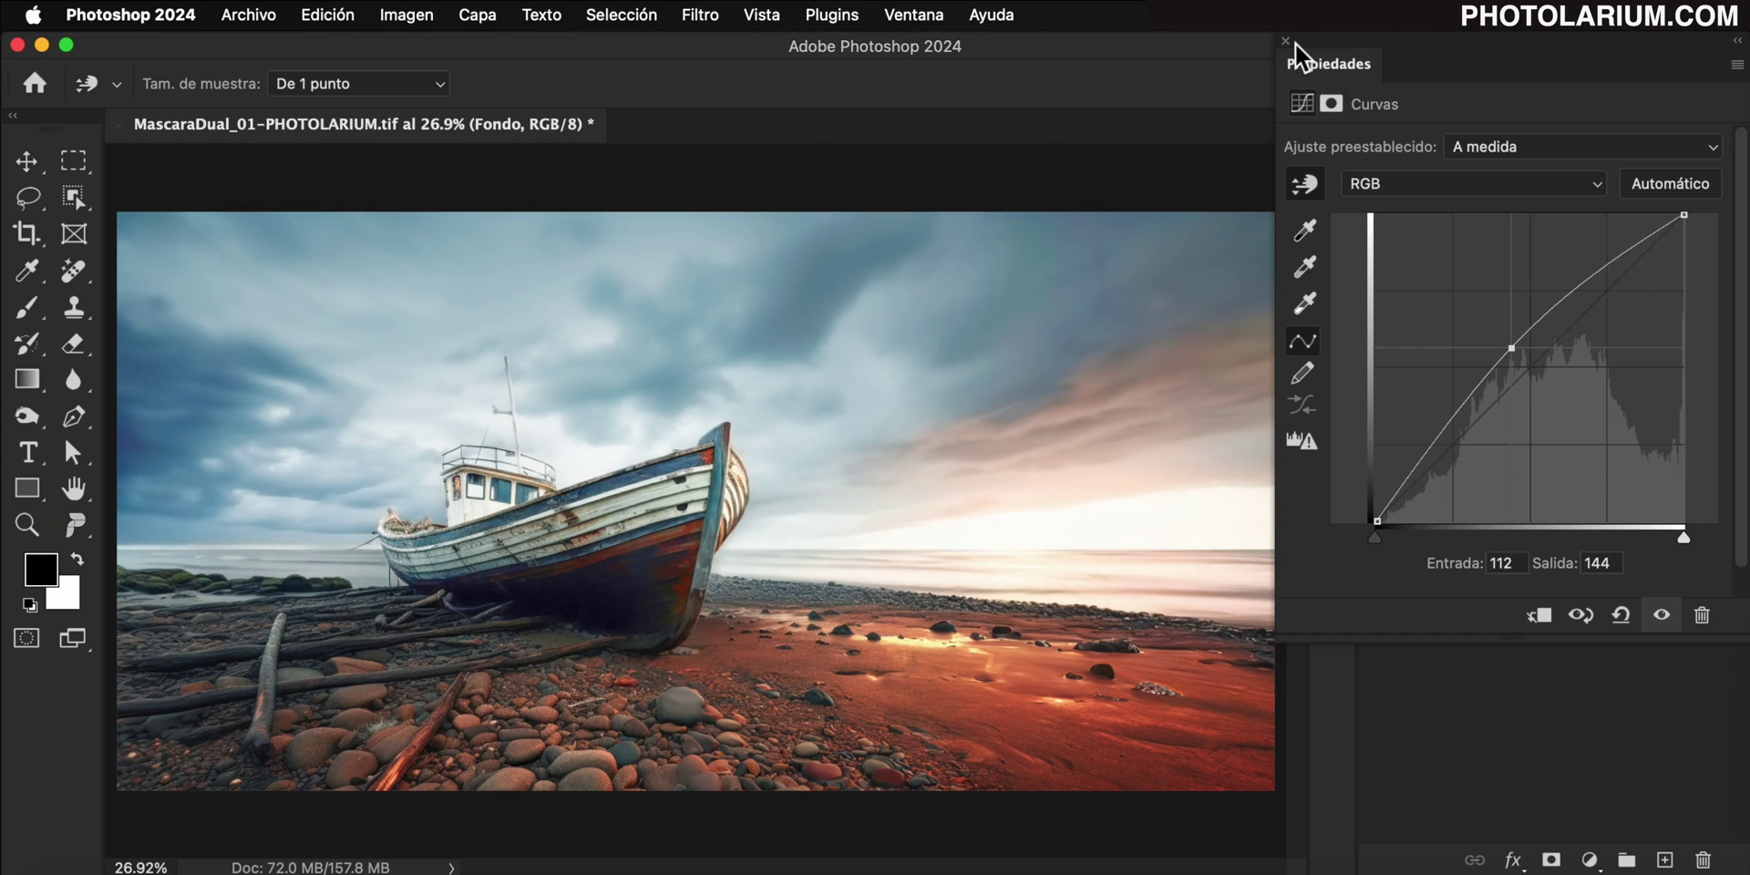
click(1286, 41)
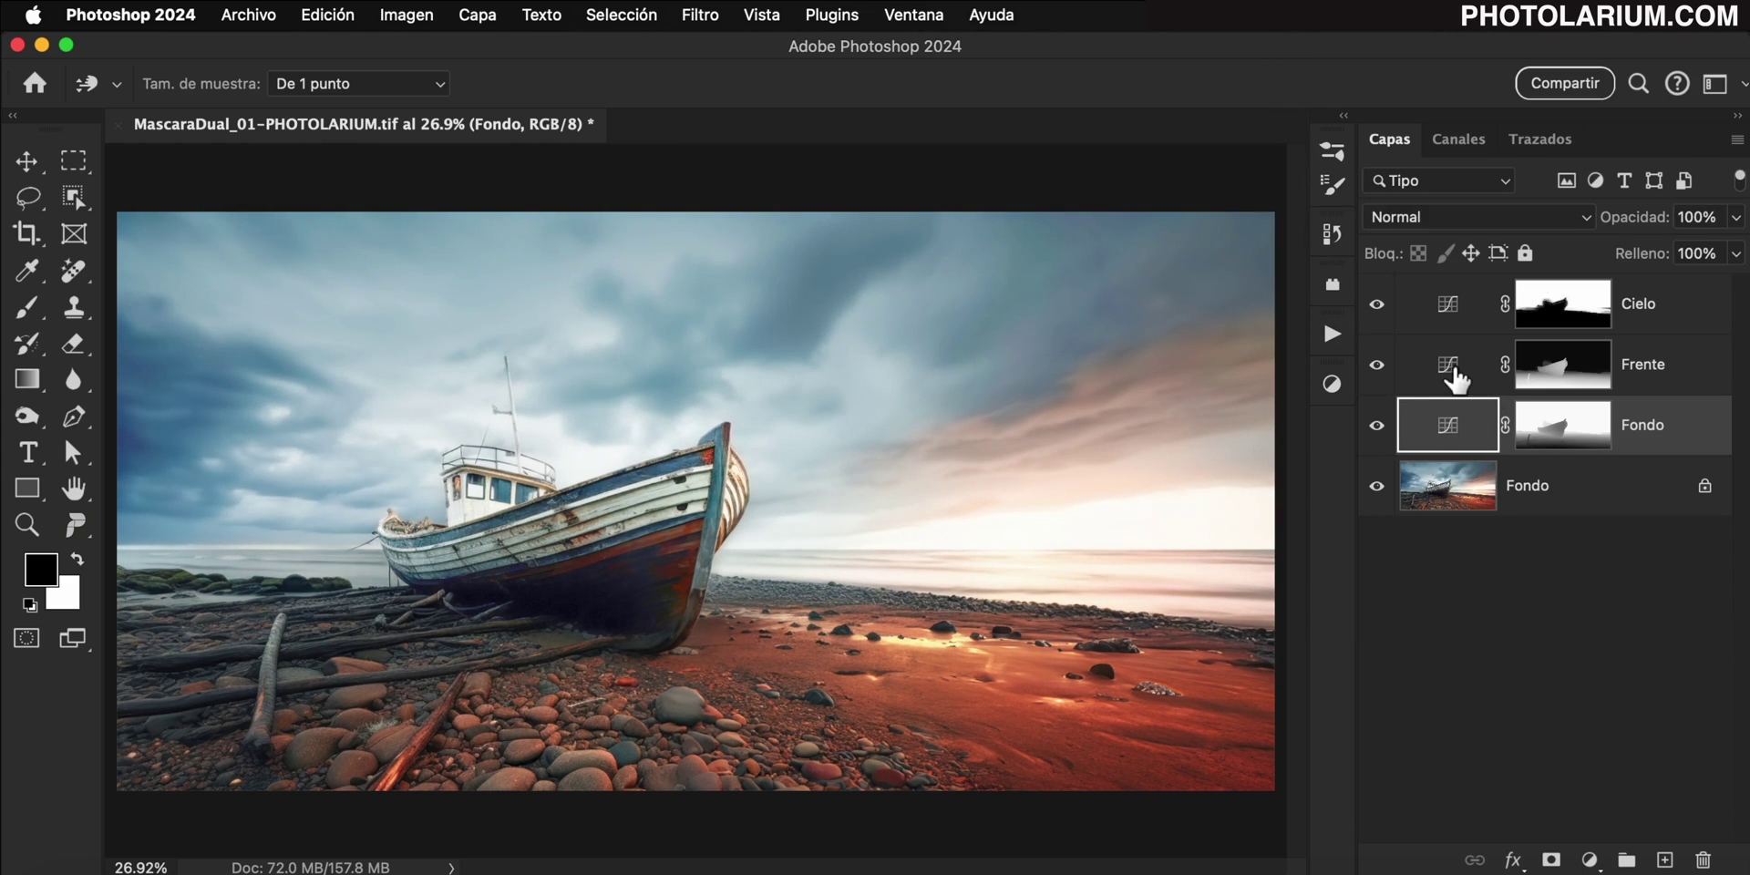
Pull the Frente curve's midtone point down to input 143, output 86 to darken the beach.
double_click(1448, 364)
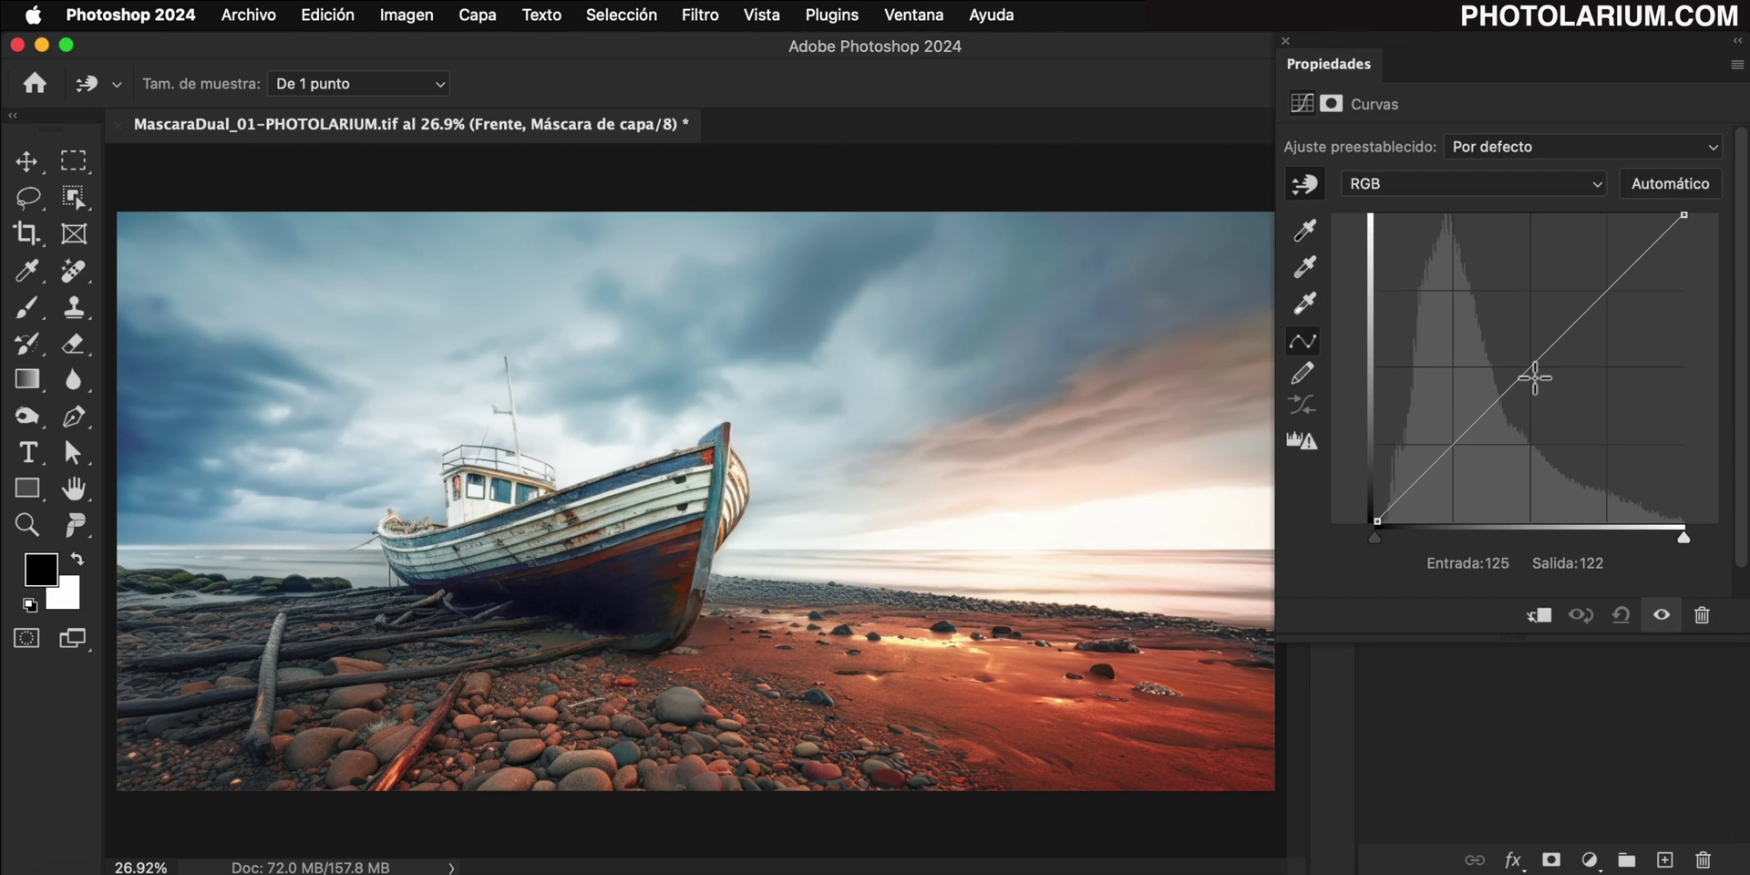
drag(1536, 375, 1554, 424)
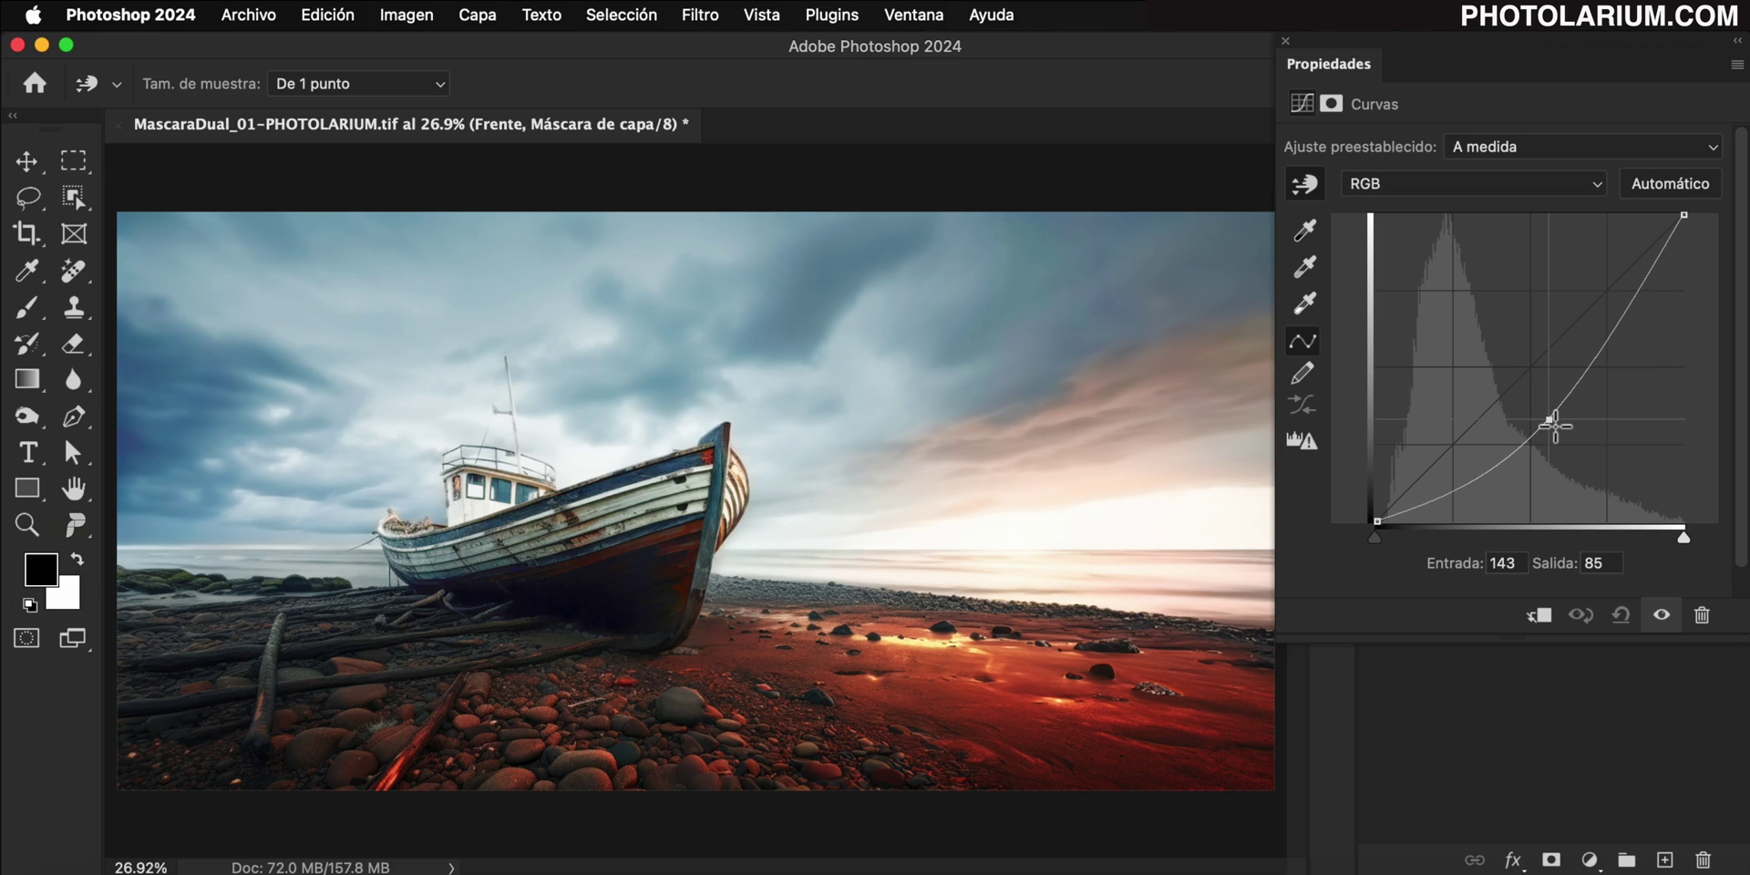
drag(1555, 424, 1554, 423)
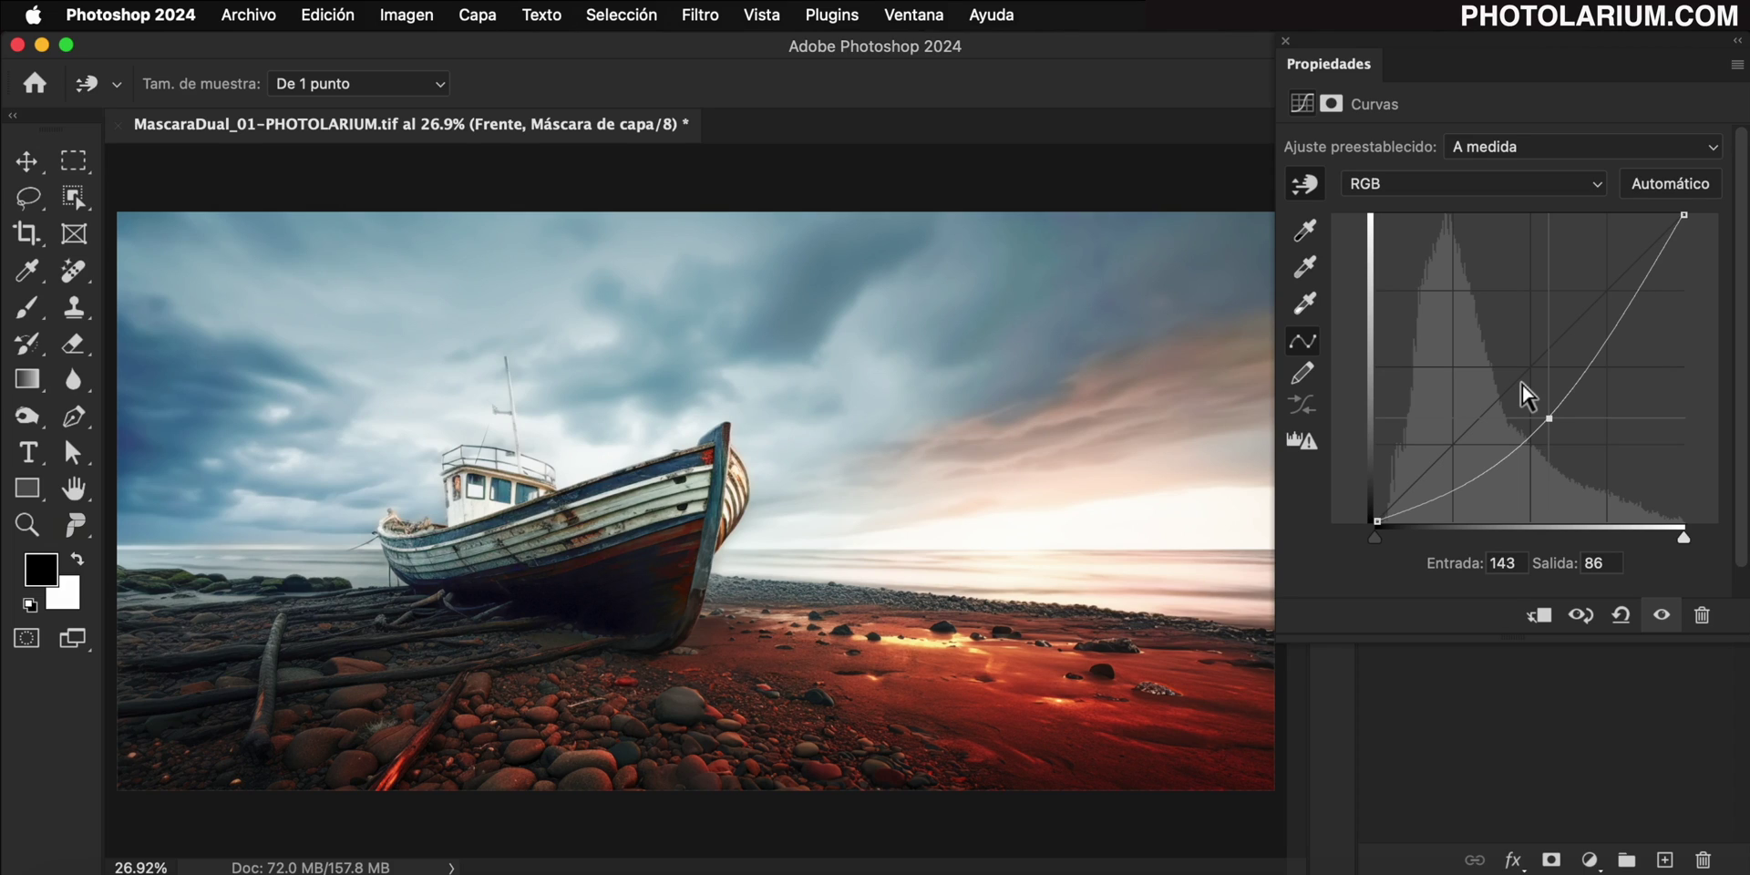
click(1287, 41)
Add a midpoint to the Cielo curve and lower it to about input 156, output 88.
double_click(1448, 307)
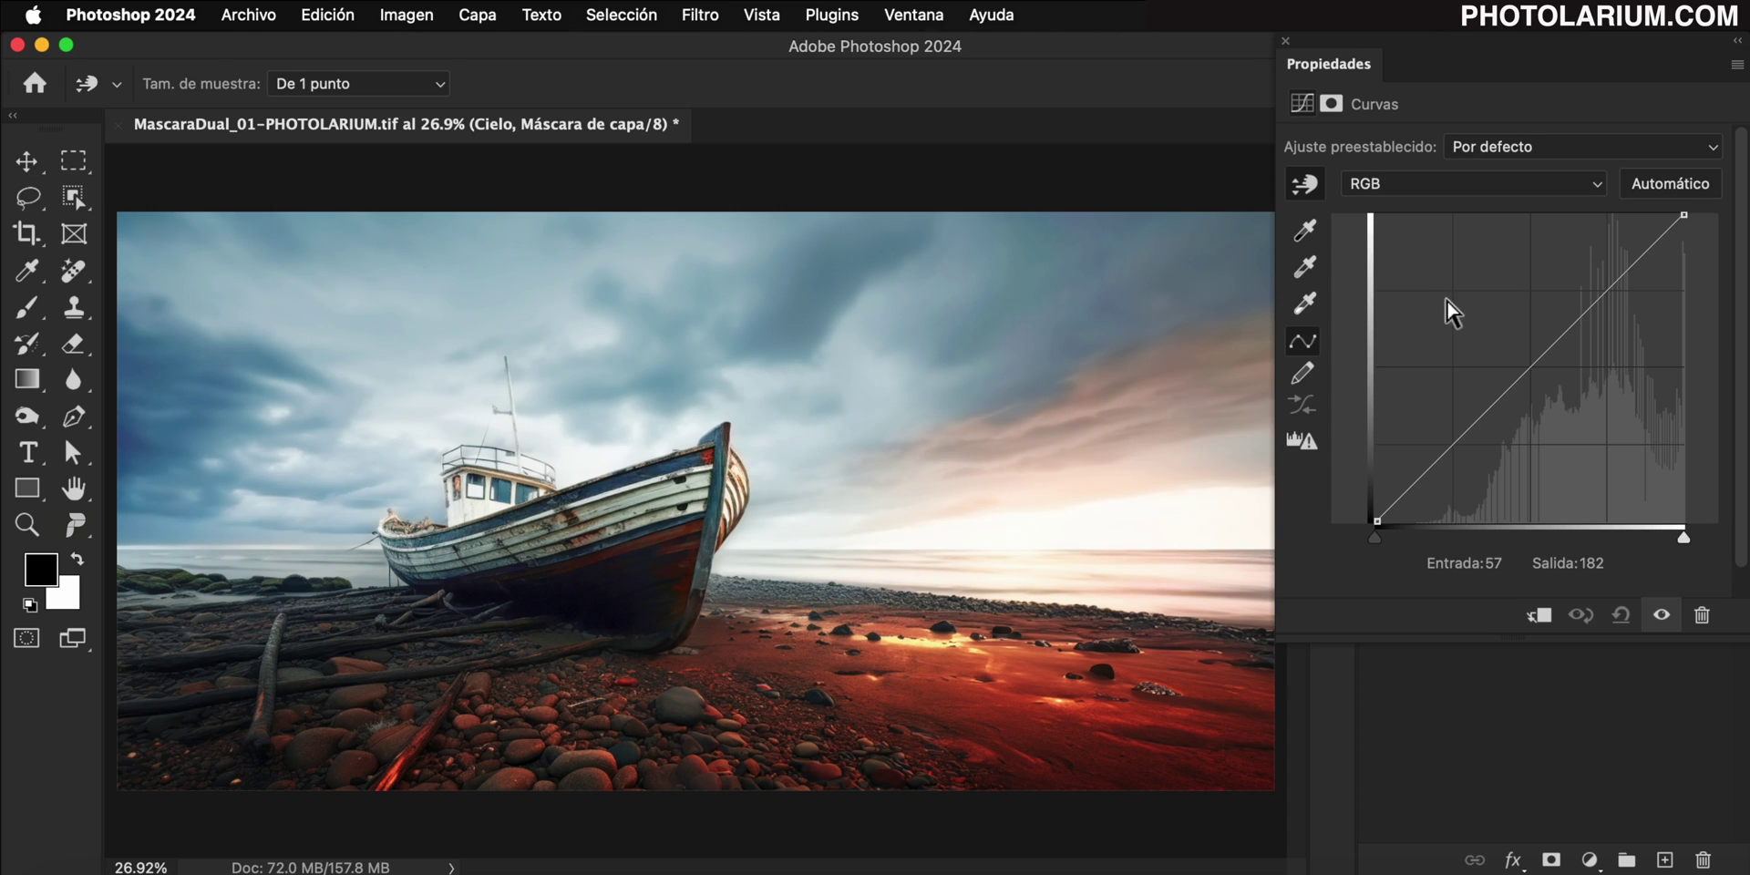
click(1532, 372)
drag(1539, 374, 1573, 427)
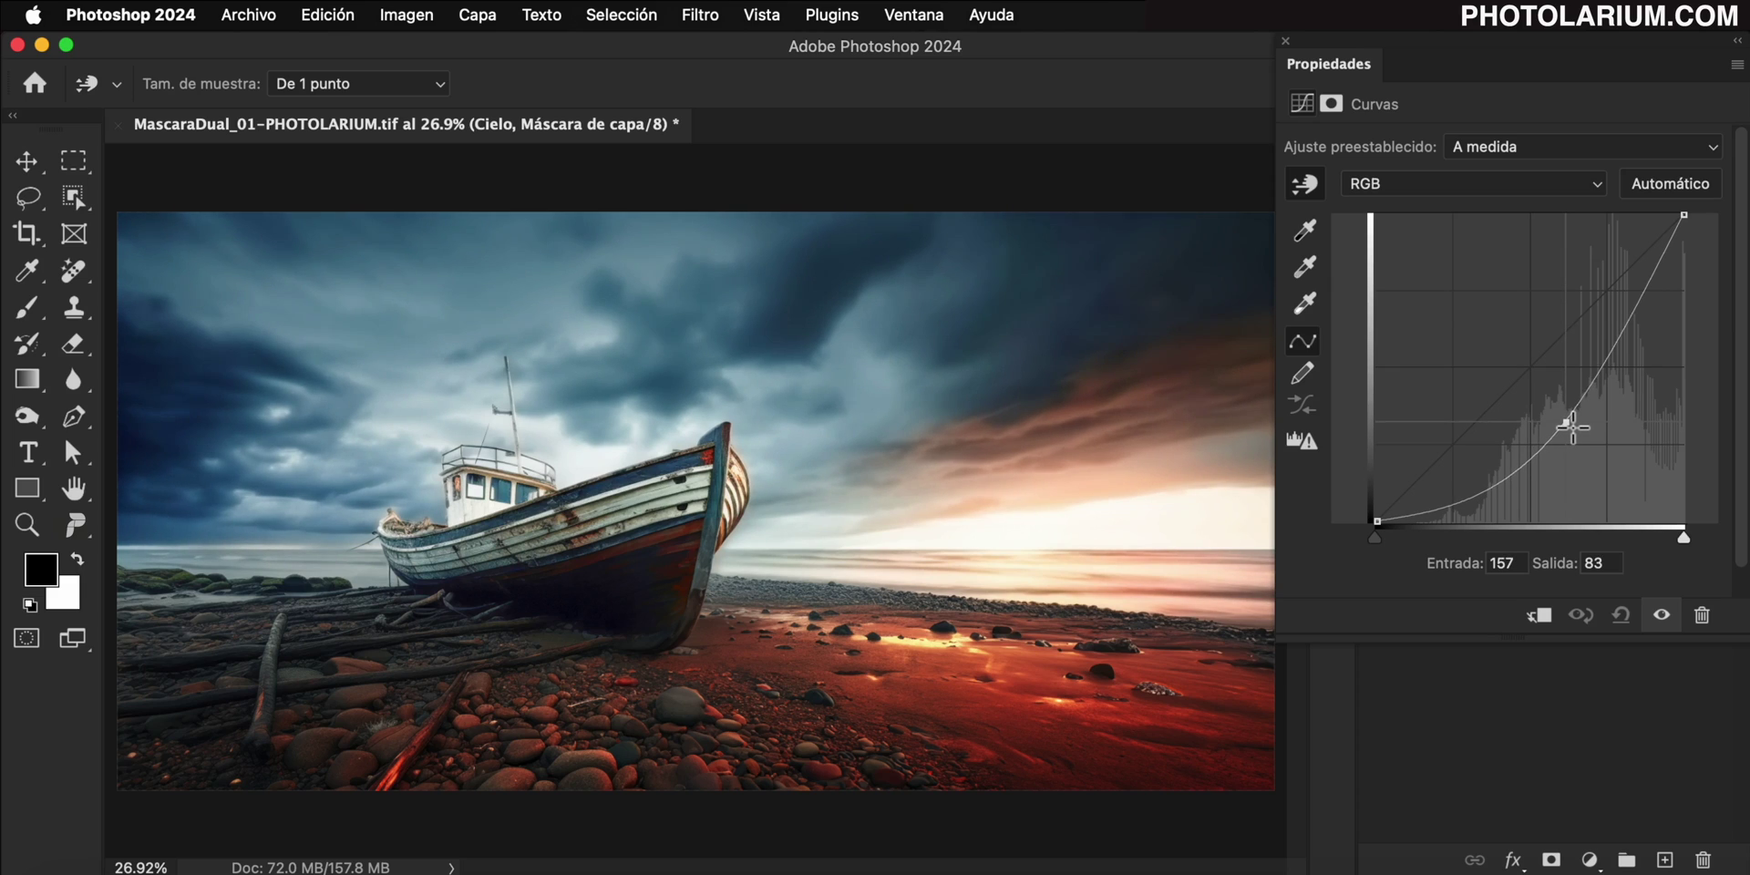
drag(1573, 427, 1569, 422)
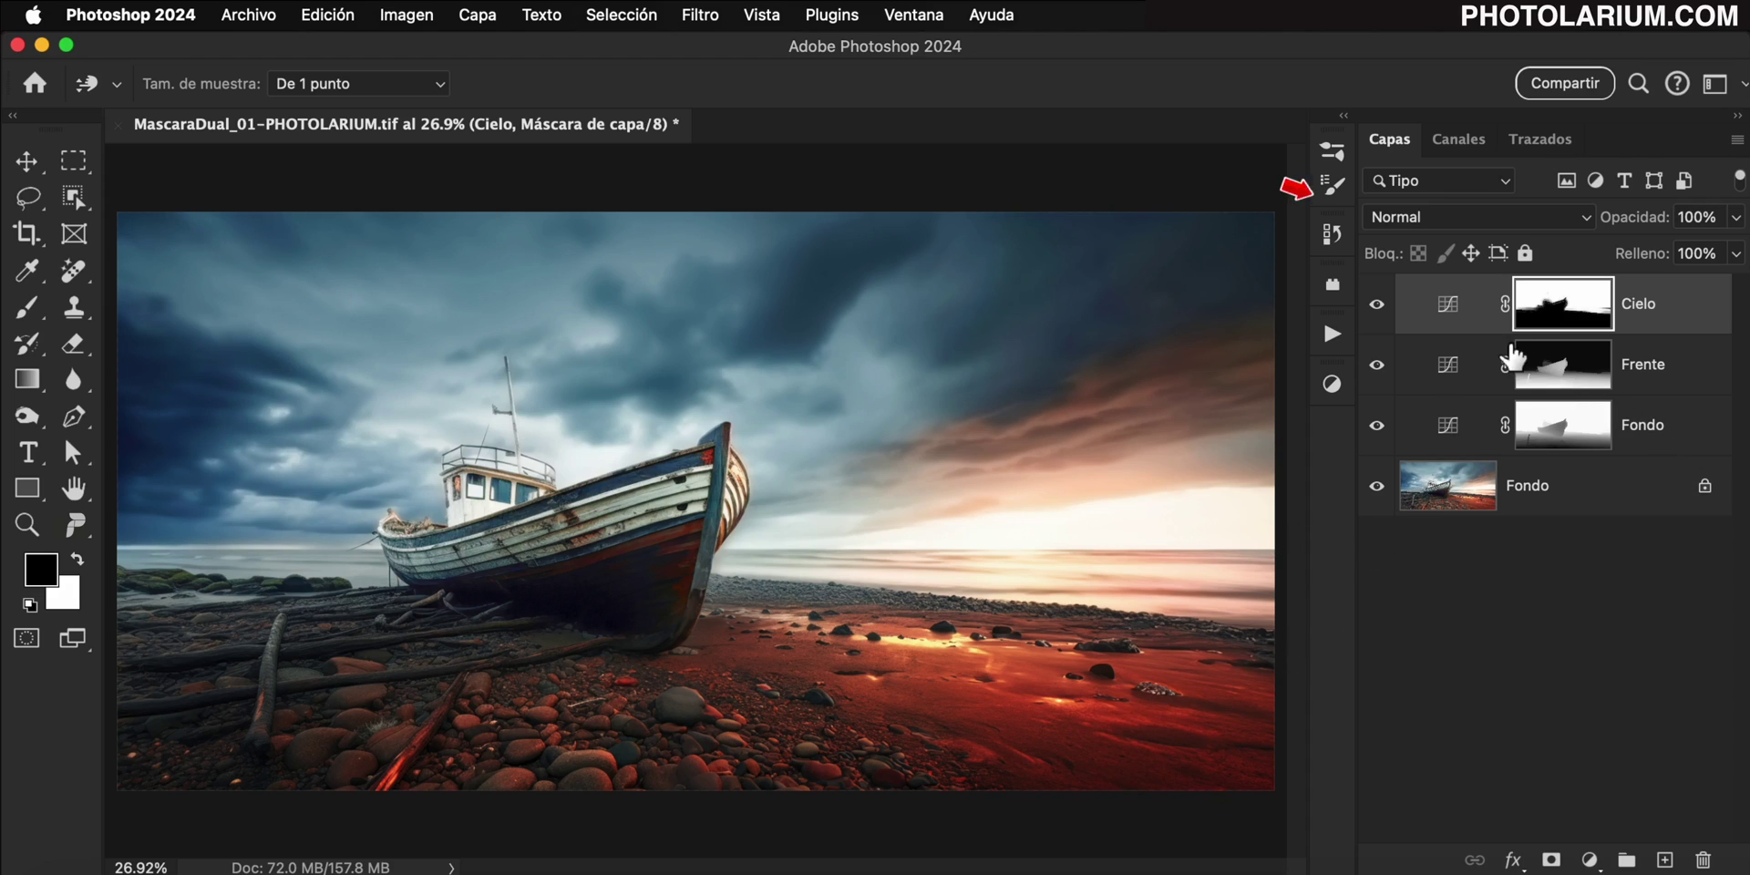
Switch the Cielo, Frente and Fondo curves layers to Luminosidad blend mode.
click(1586, 219)
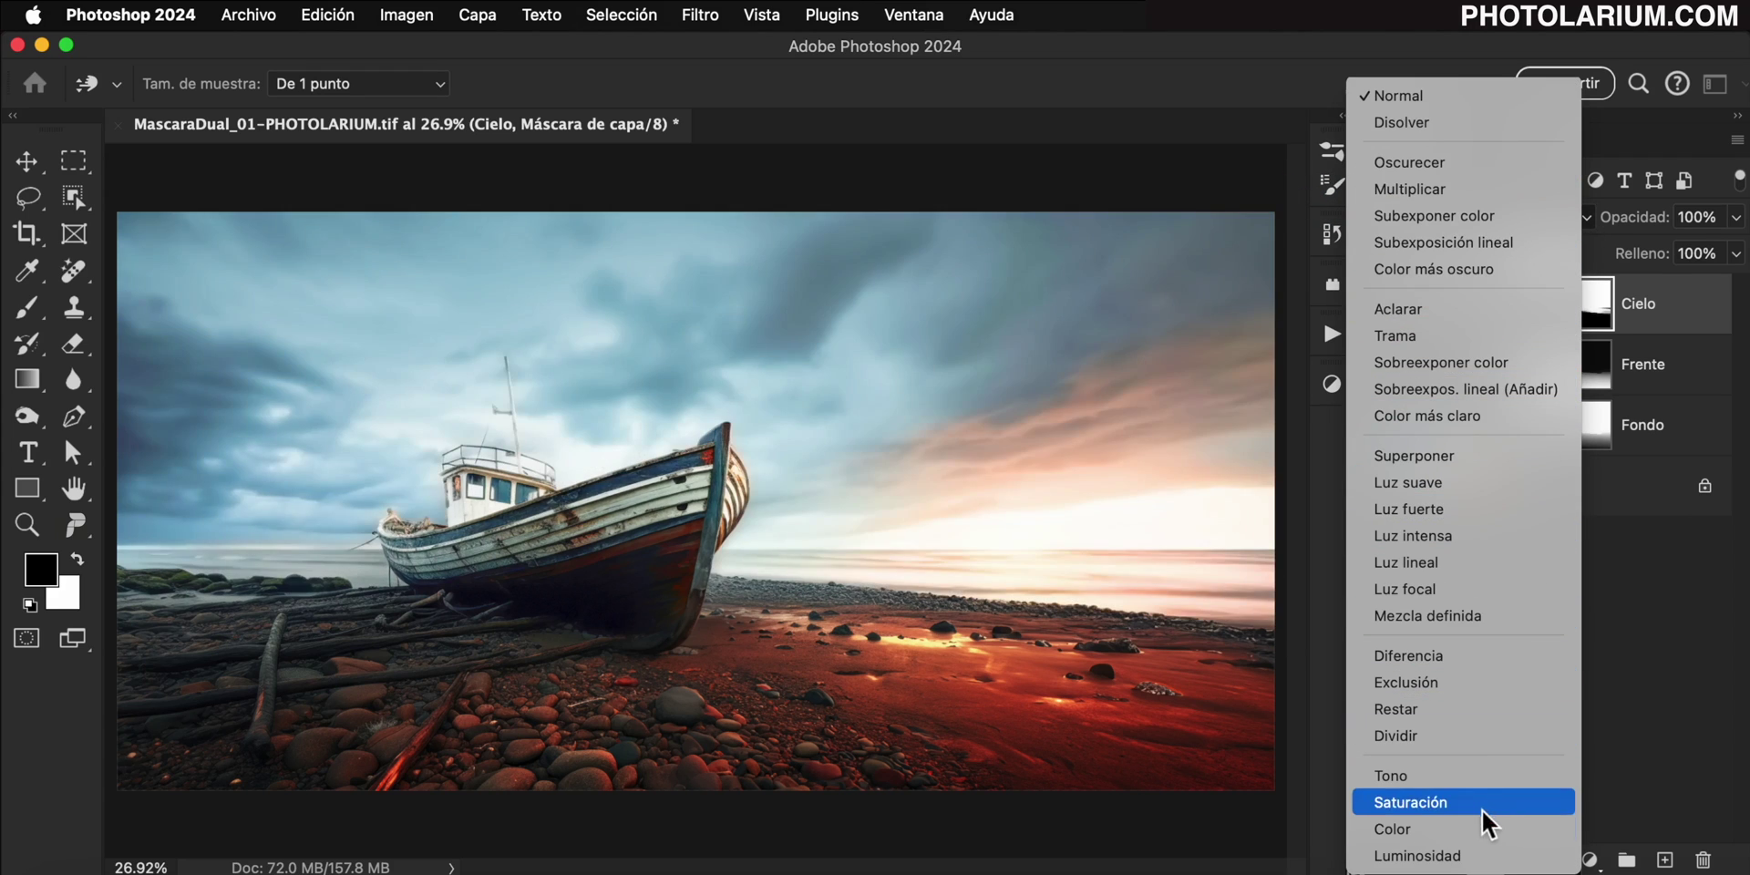
click(1465, 856)
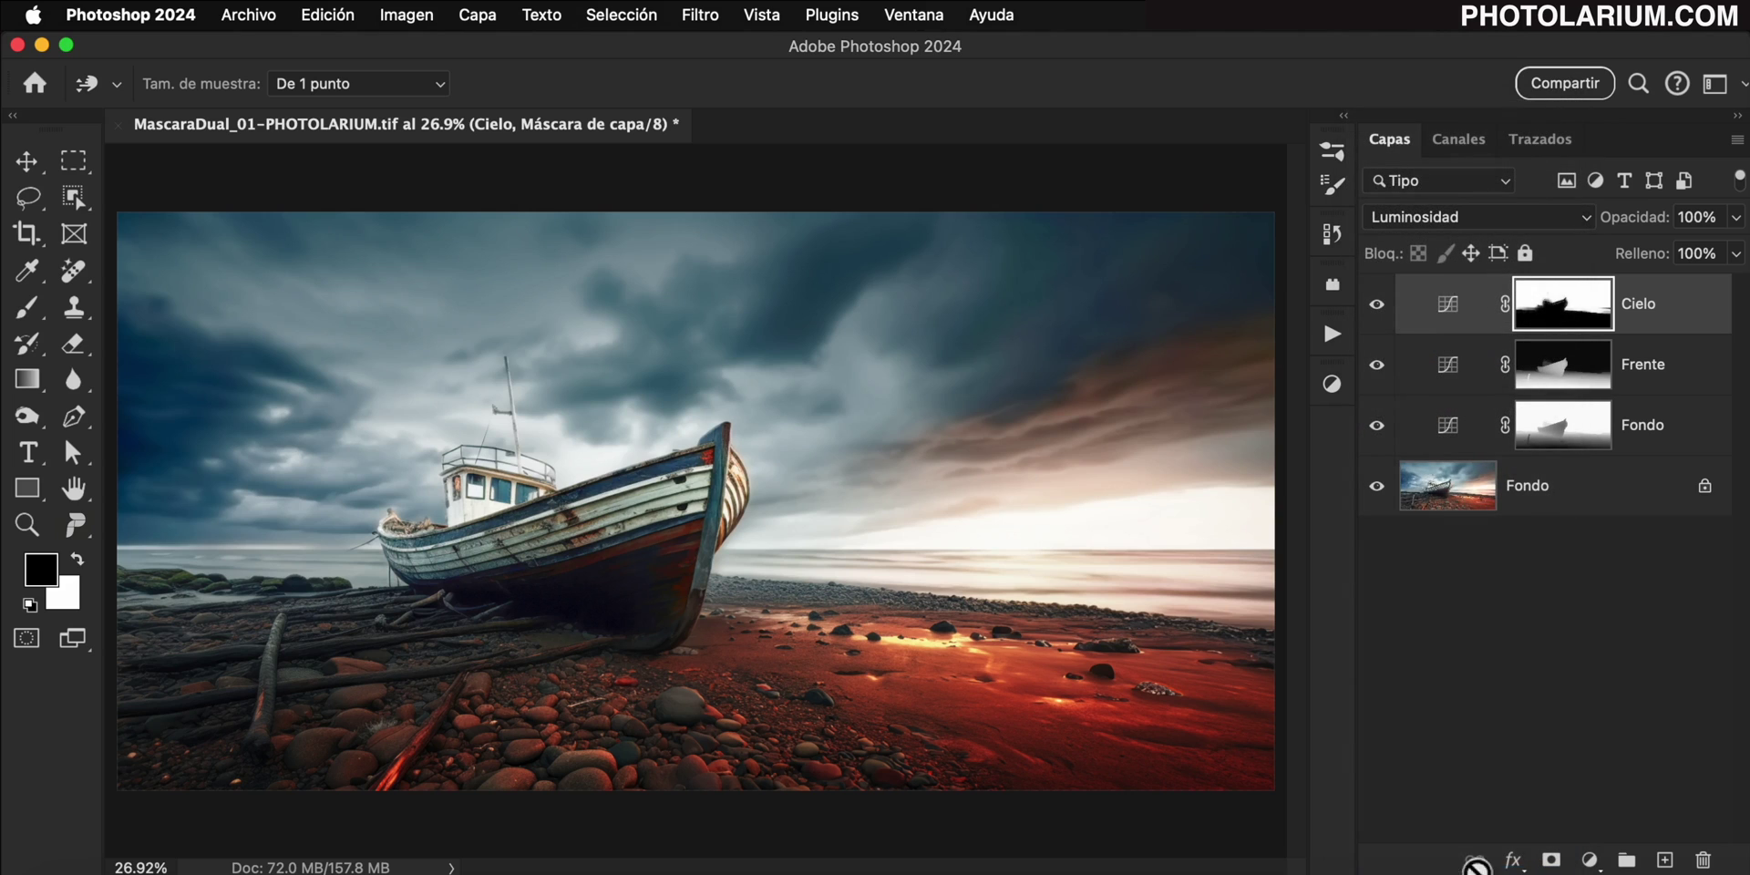
click(1685, 371)
key(v)
click(1550, 219)
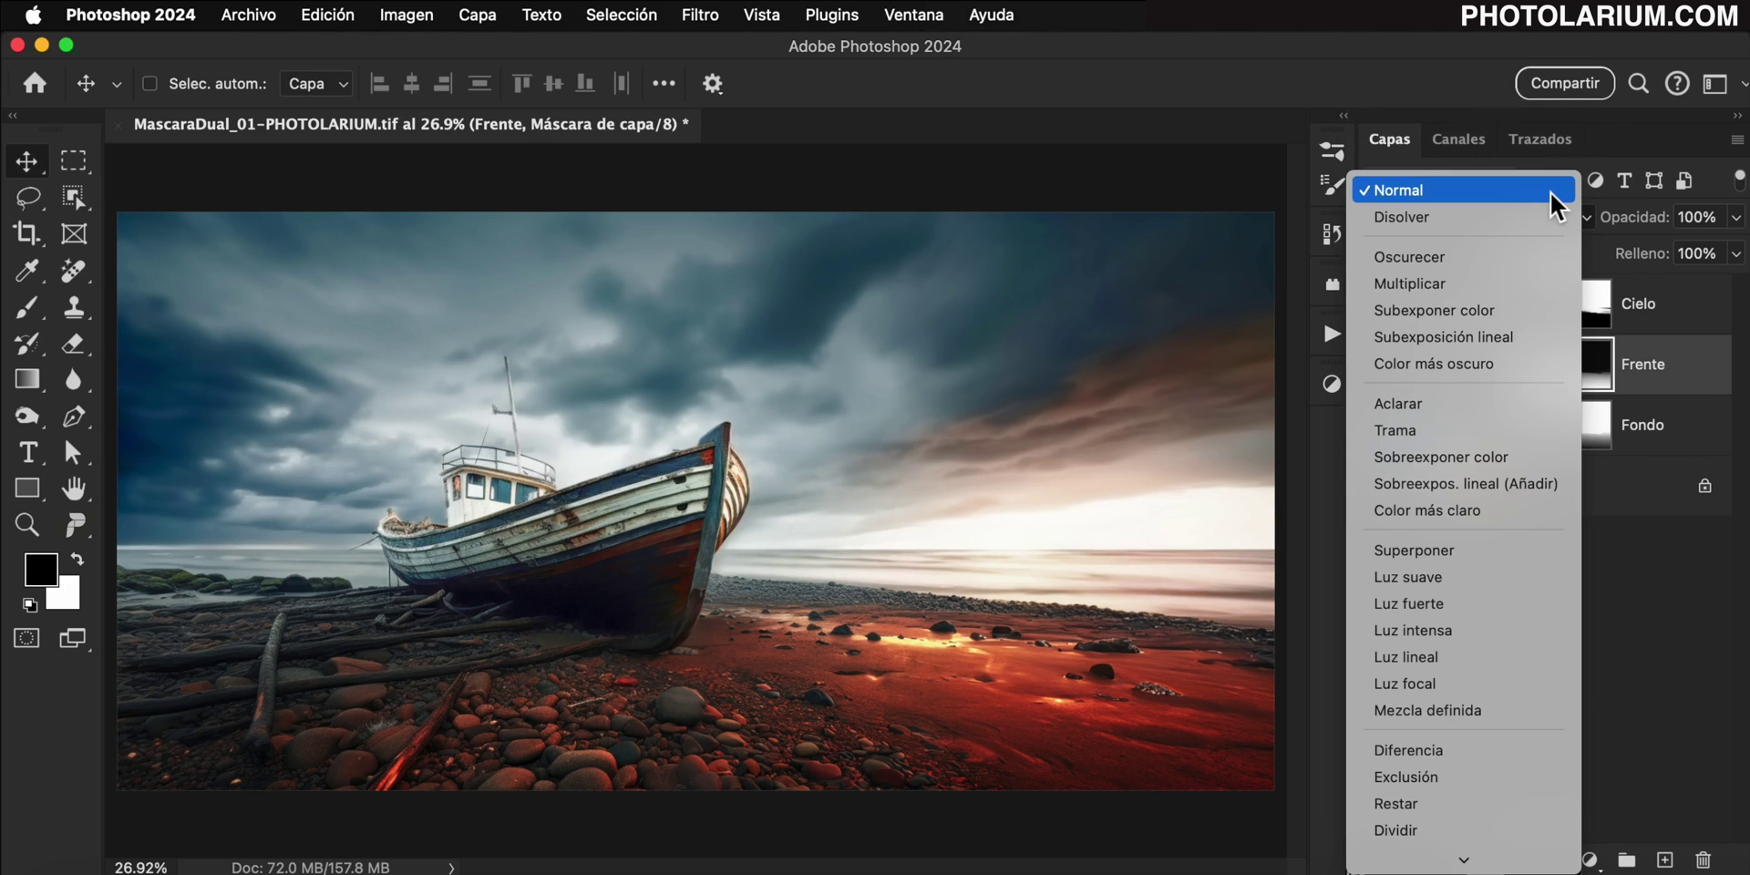
click(1465, 856)
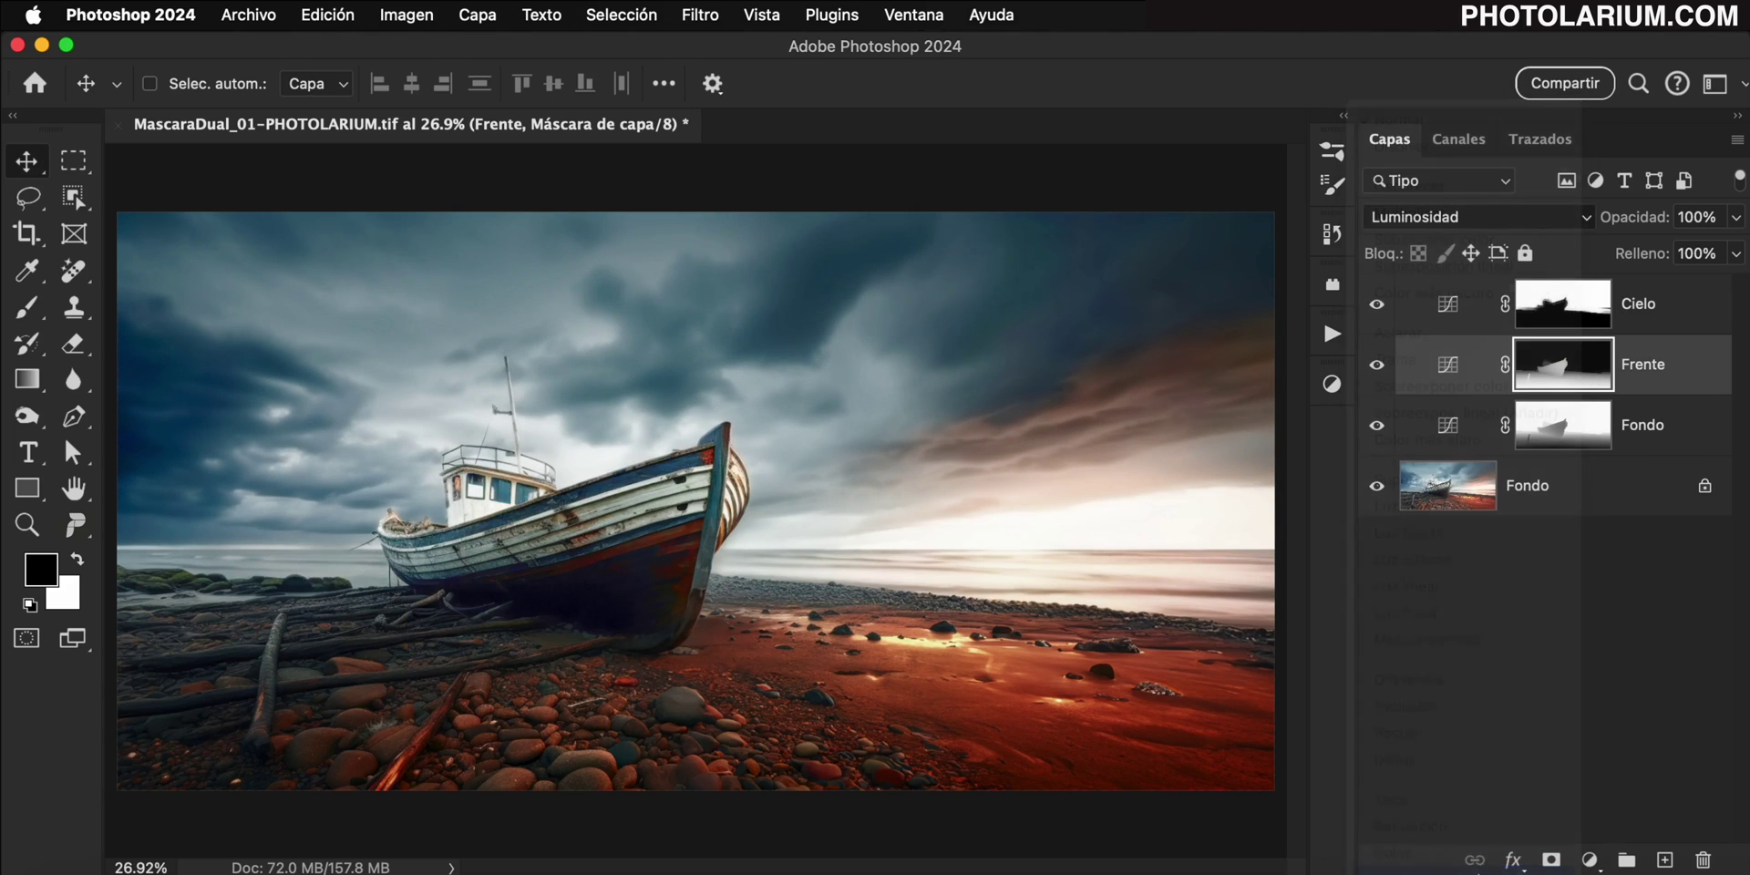
click(1695, 436)
click(1528, 223)
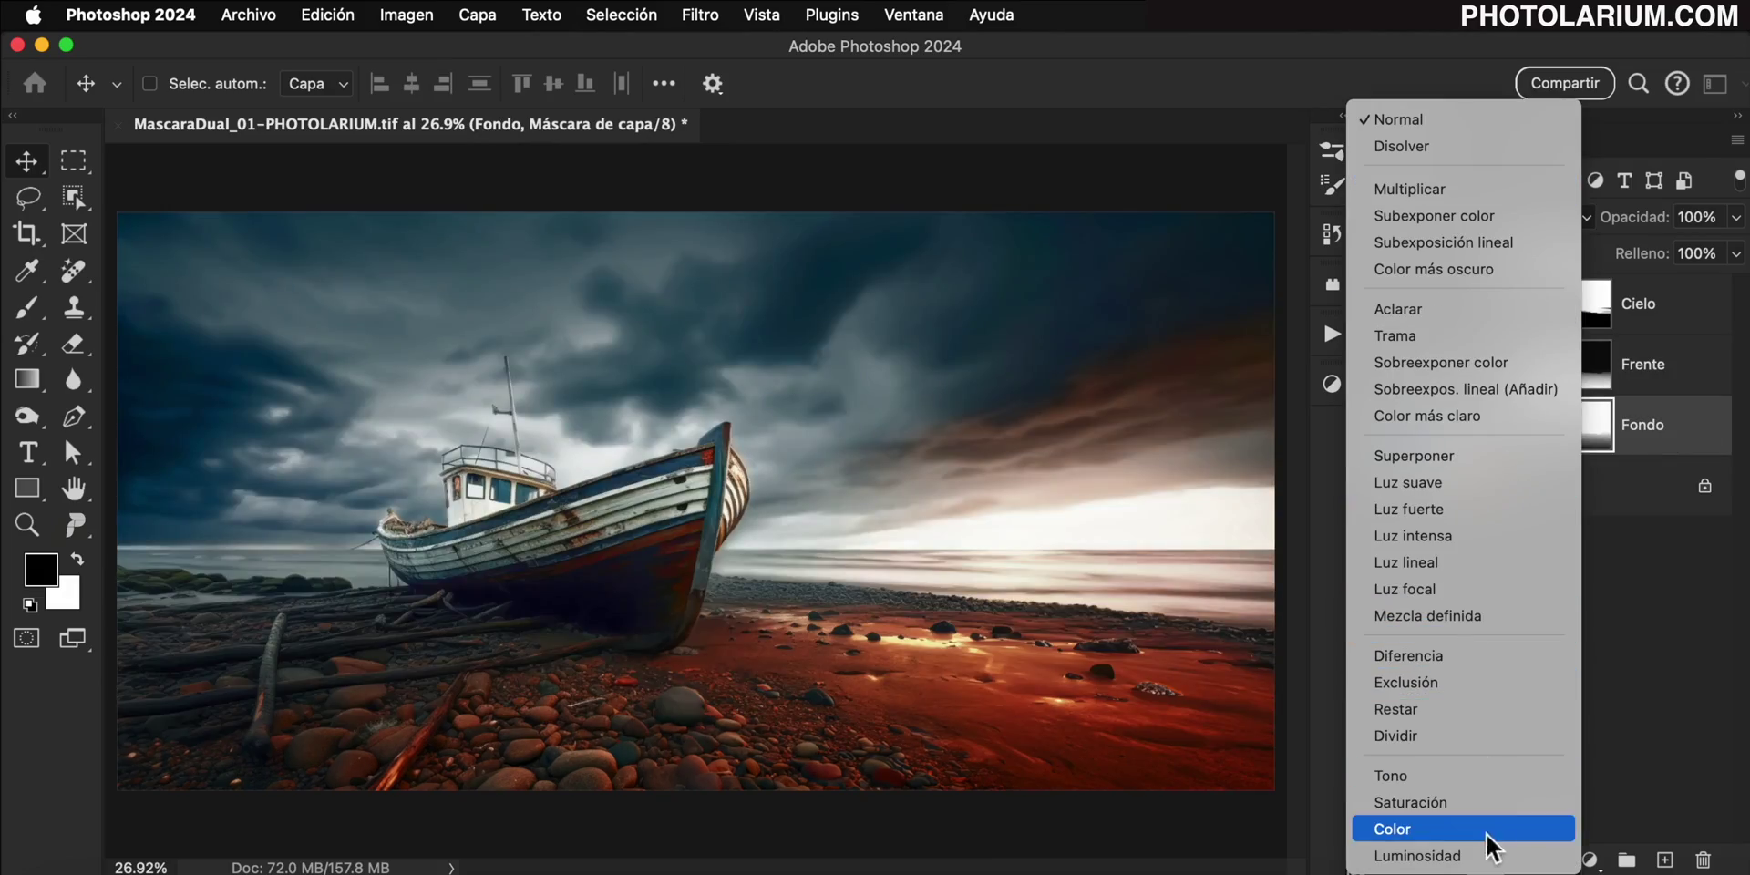
click(1476, 854)
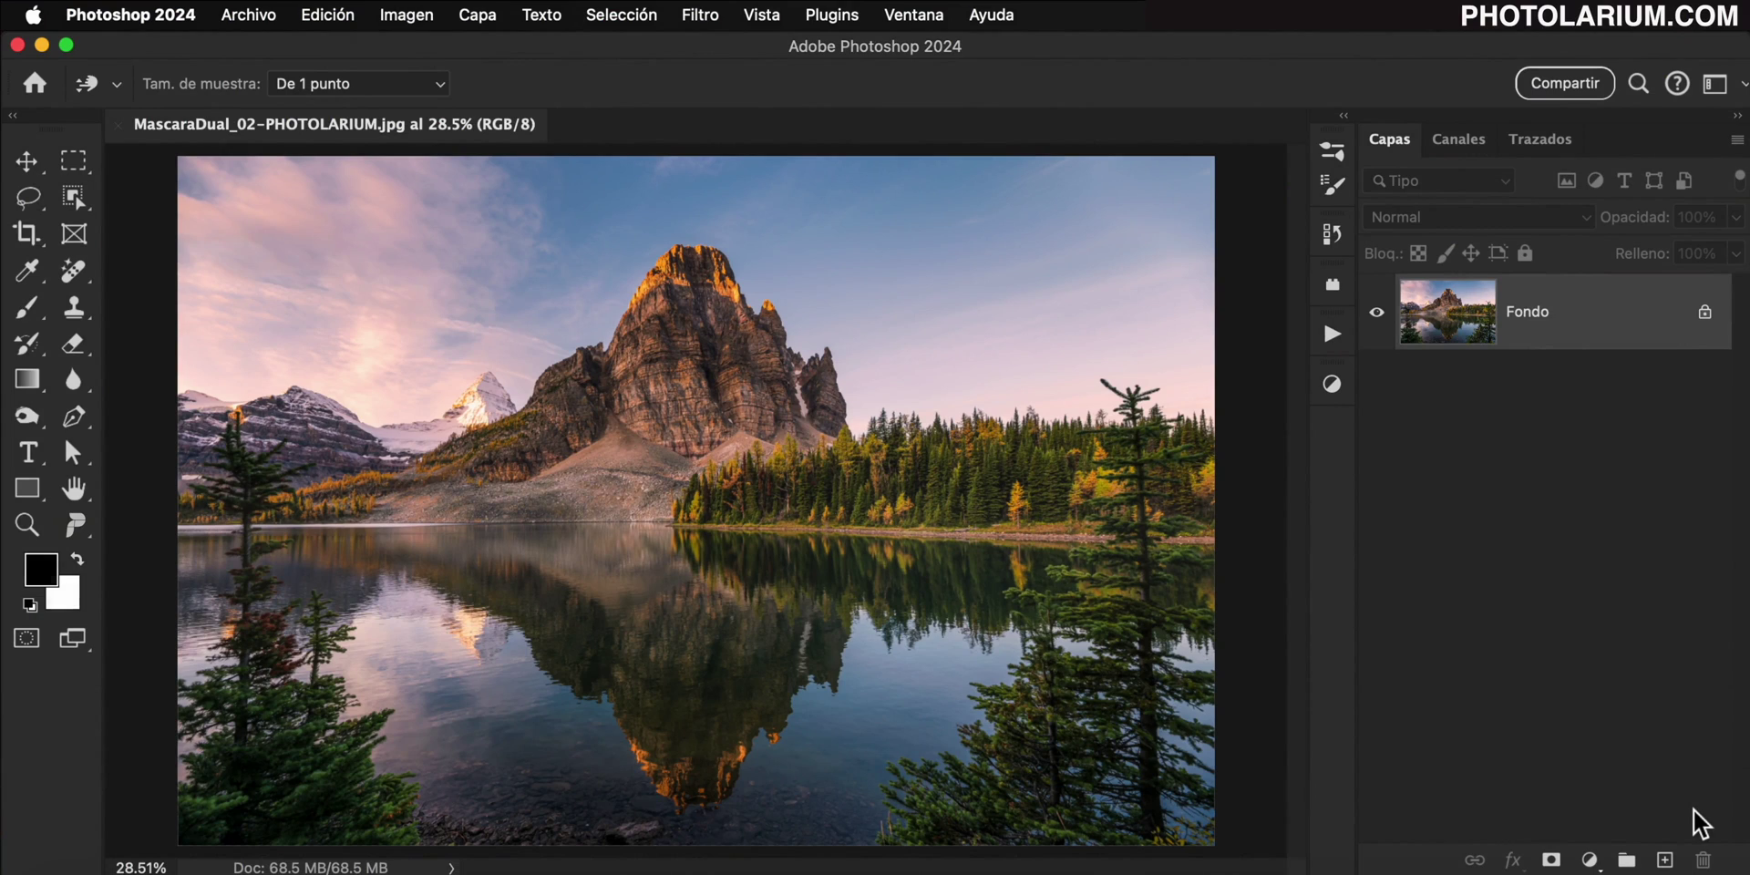
Run the Mascara Dual • Photolarium.com action on the mountain lake photo.
click(1333, 335)
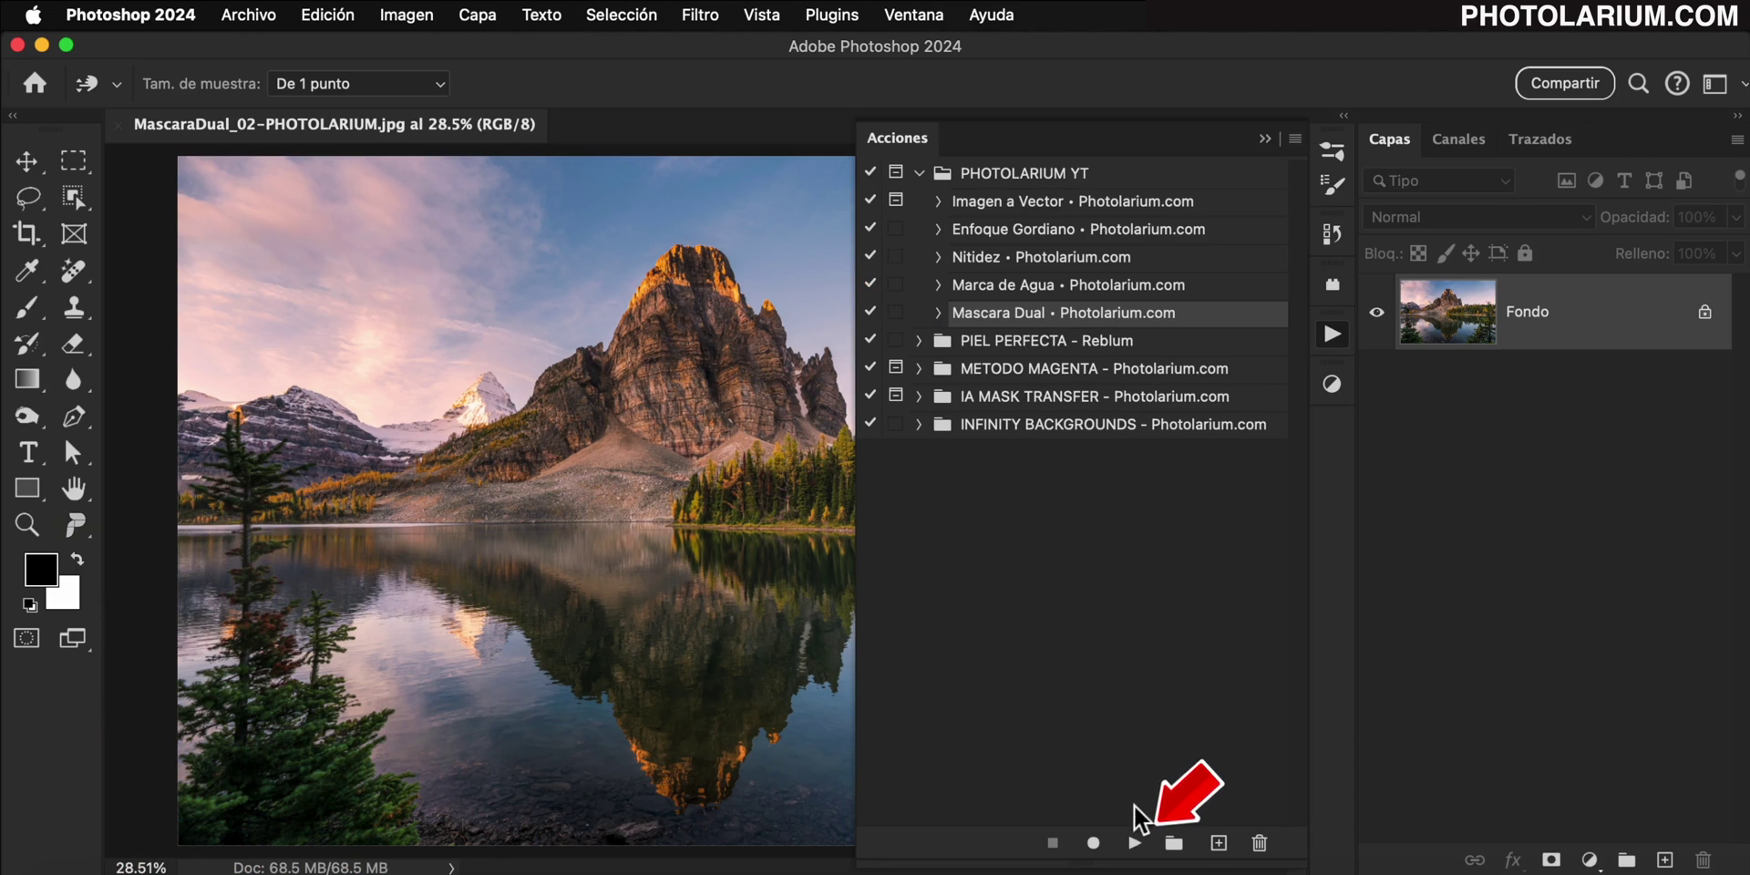
click(1134, 843)
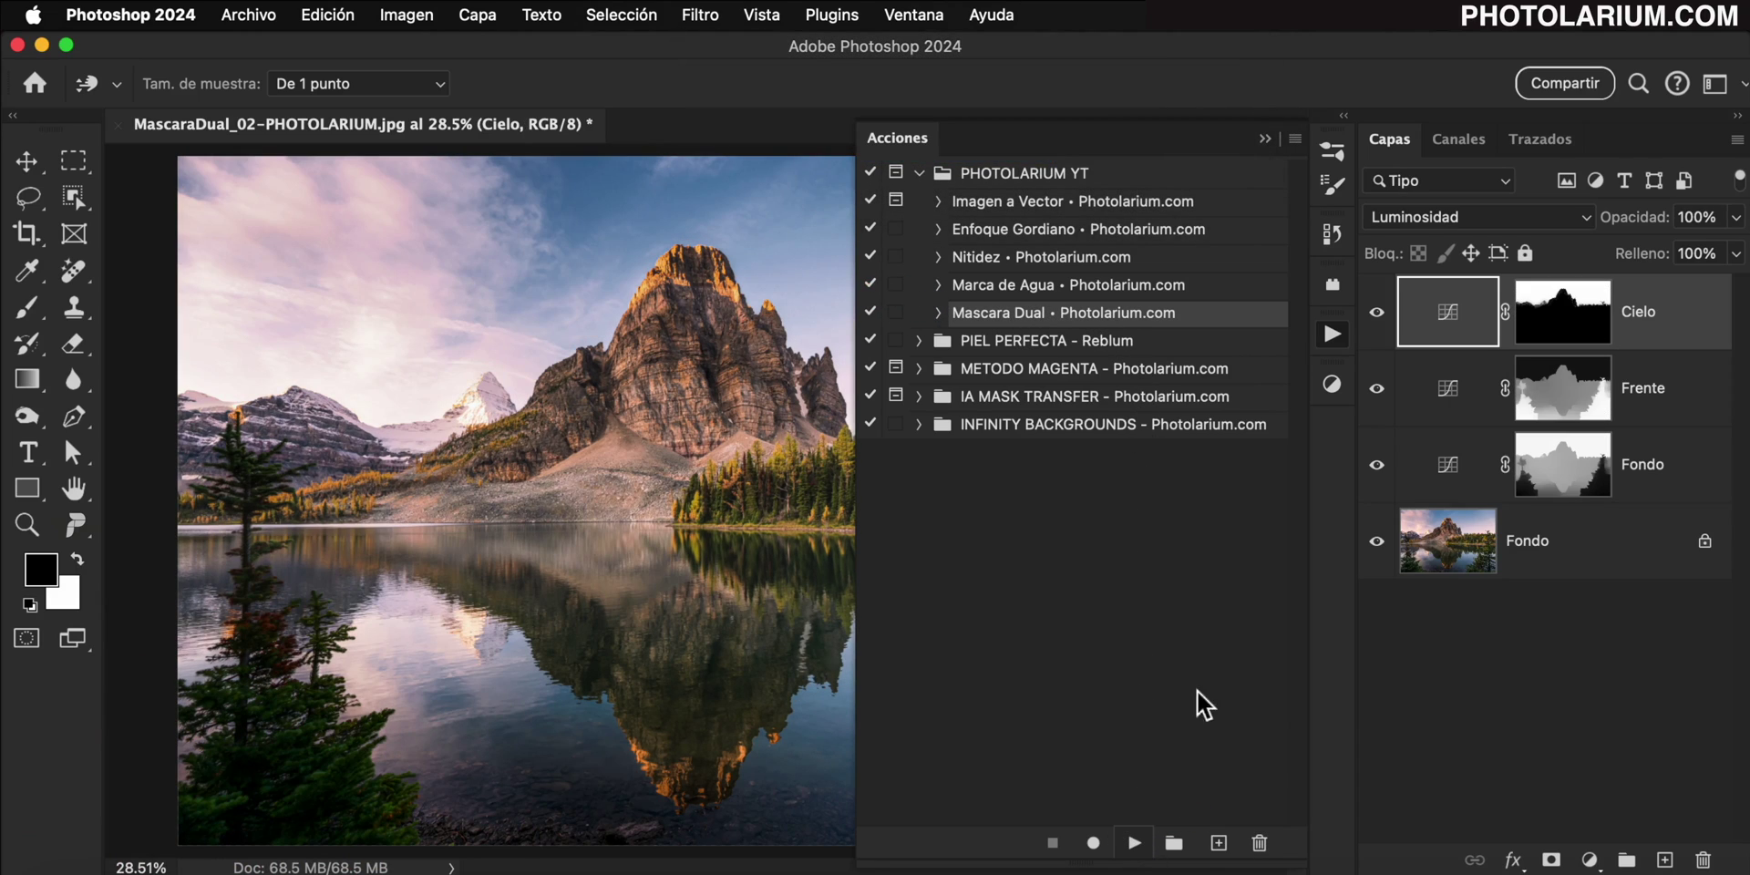
click(1265, 140)
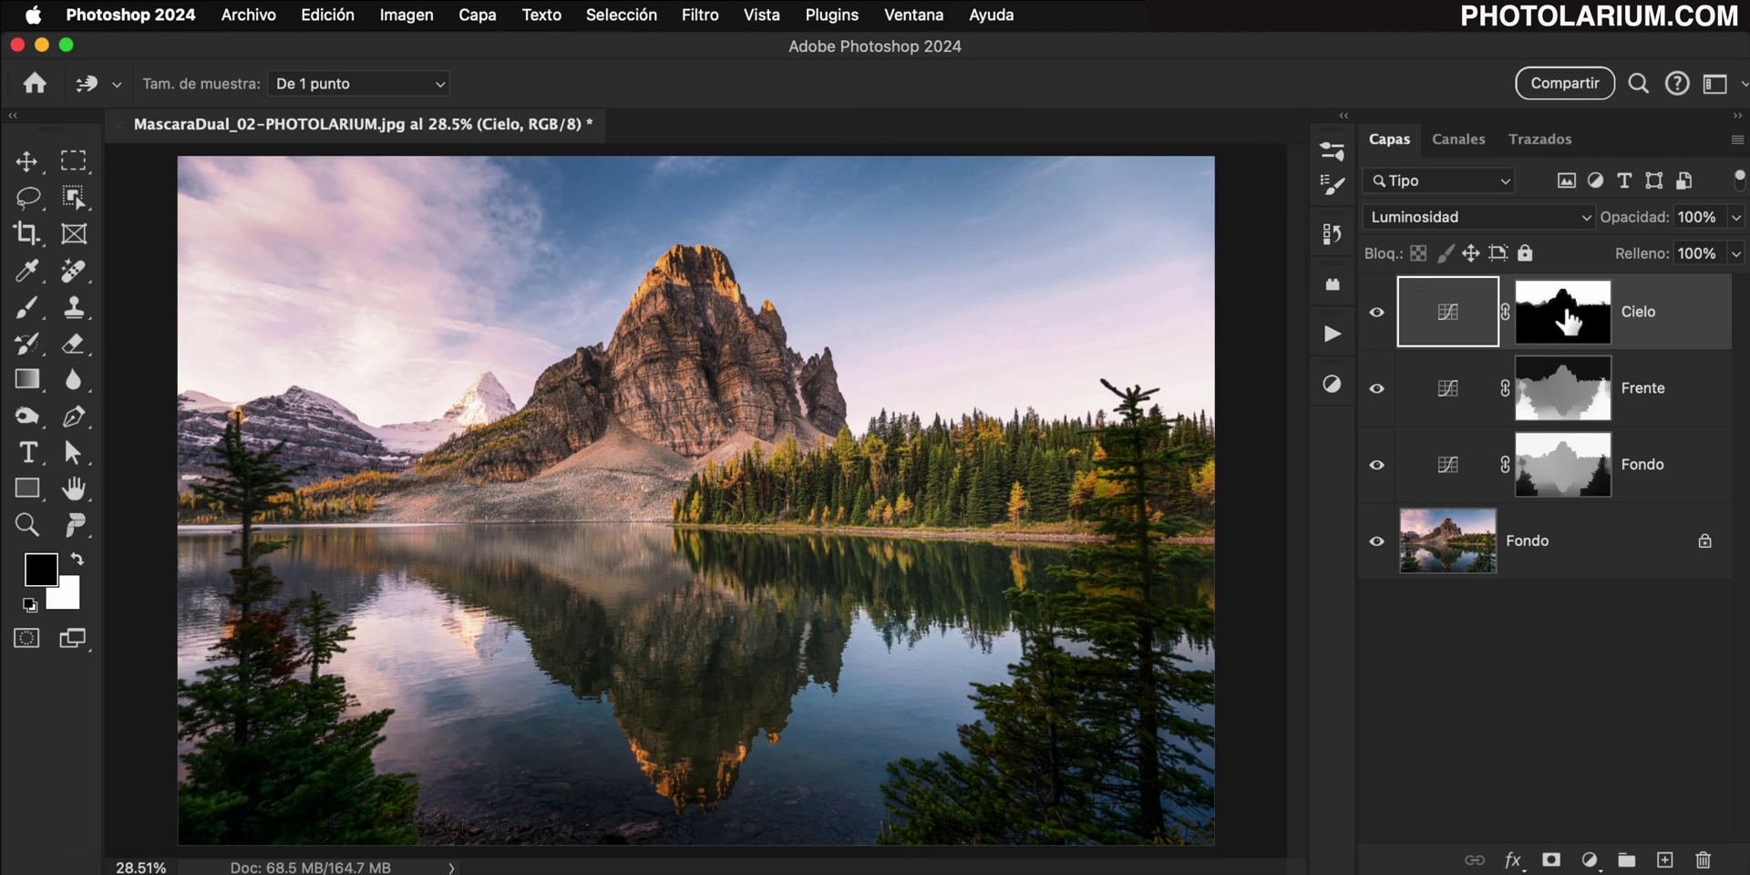
Lower the Cielo curve to 169→59 and raise the Fondo curve to 151→194.
double_click(1448, 312)
drag(1606, 419, 1587, 461)
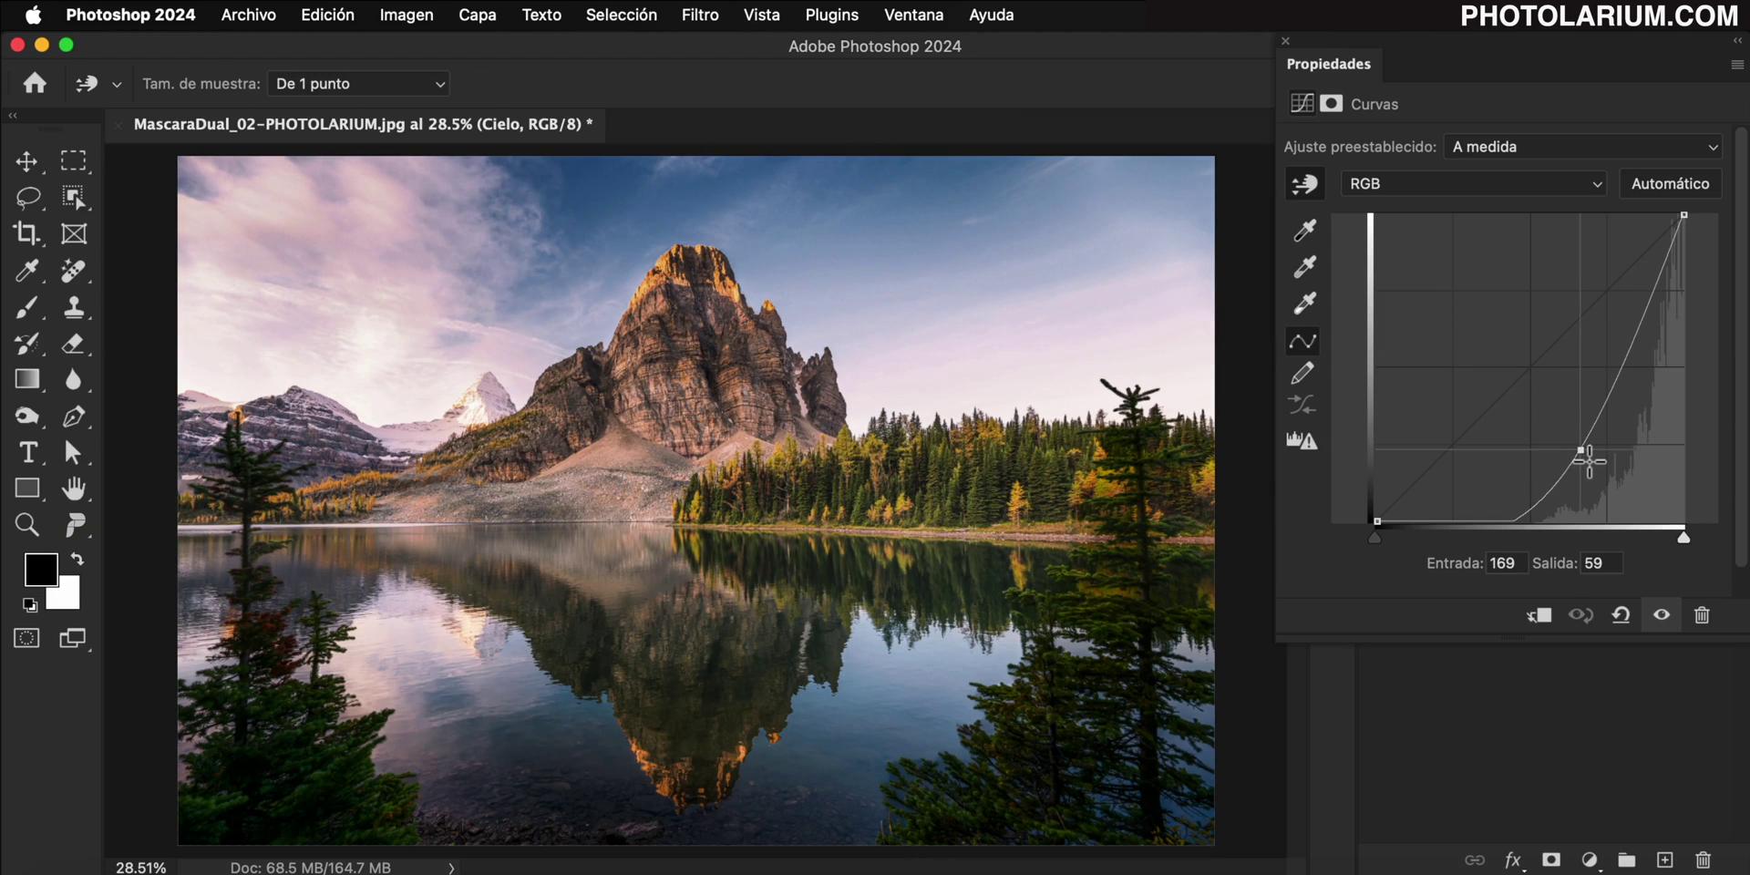
double_click(1448, 465)
drag(1583, 266, 1554, 282)
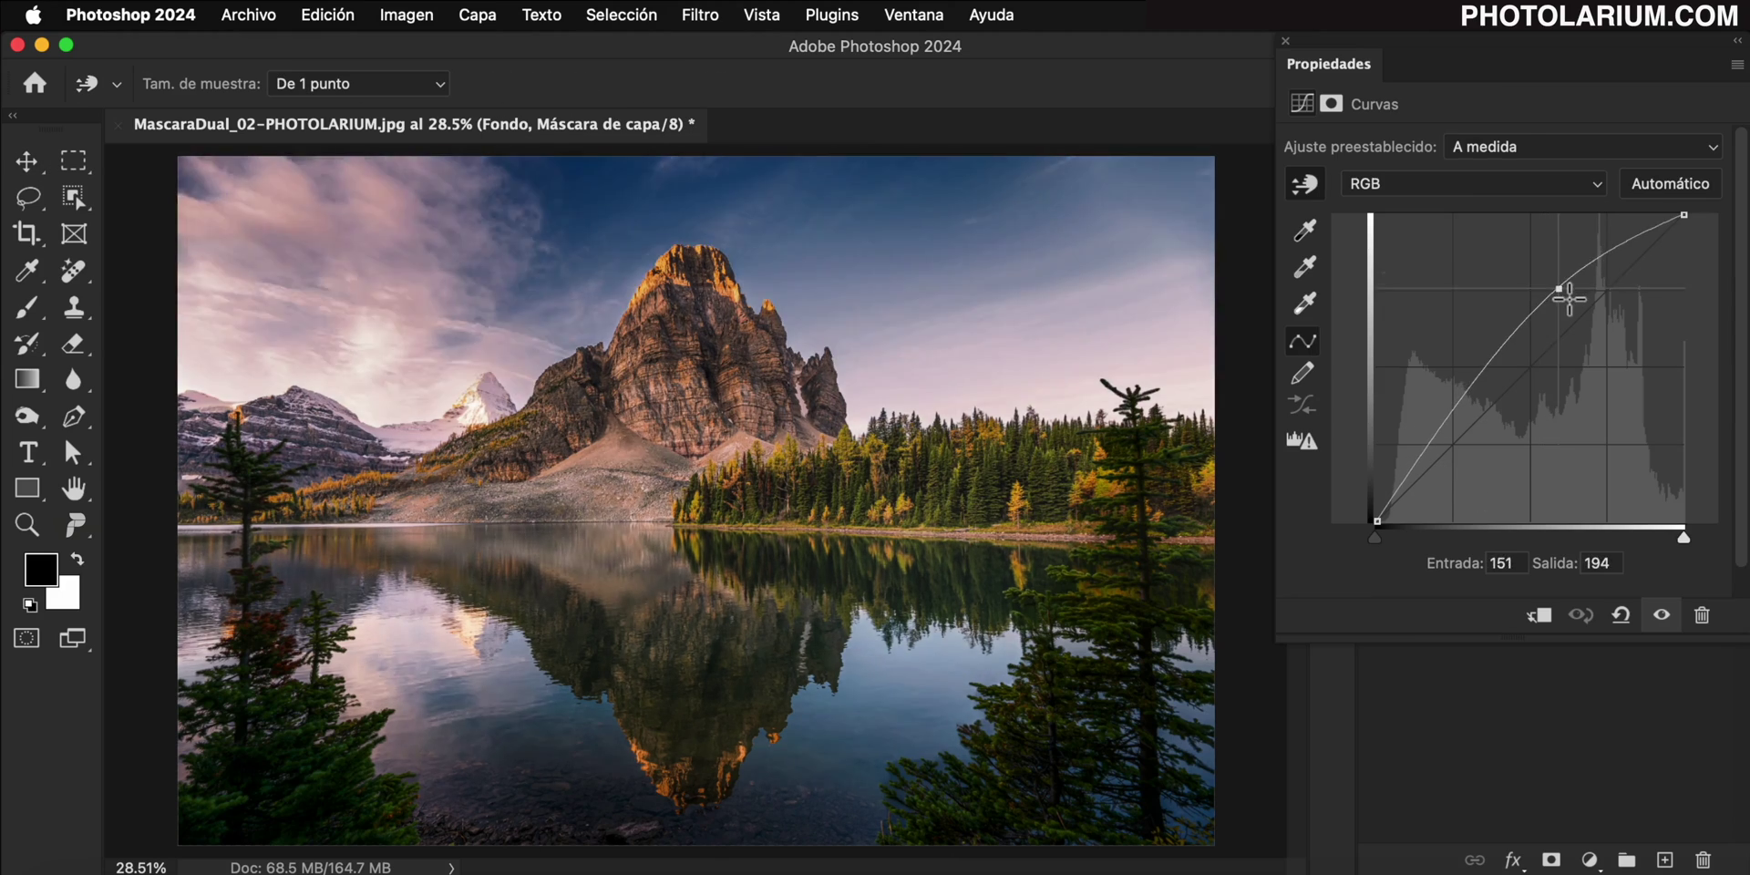
click(1287, 42)
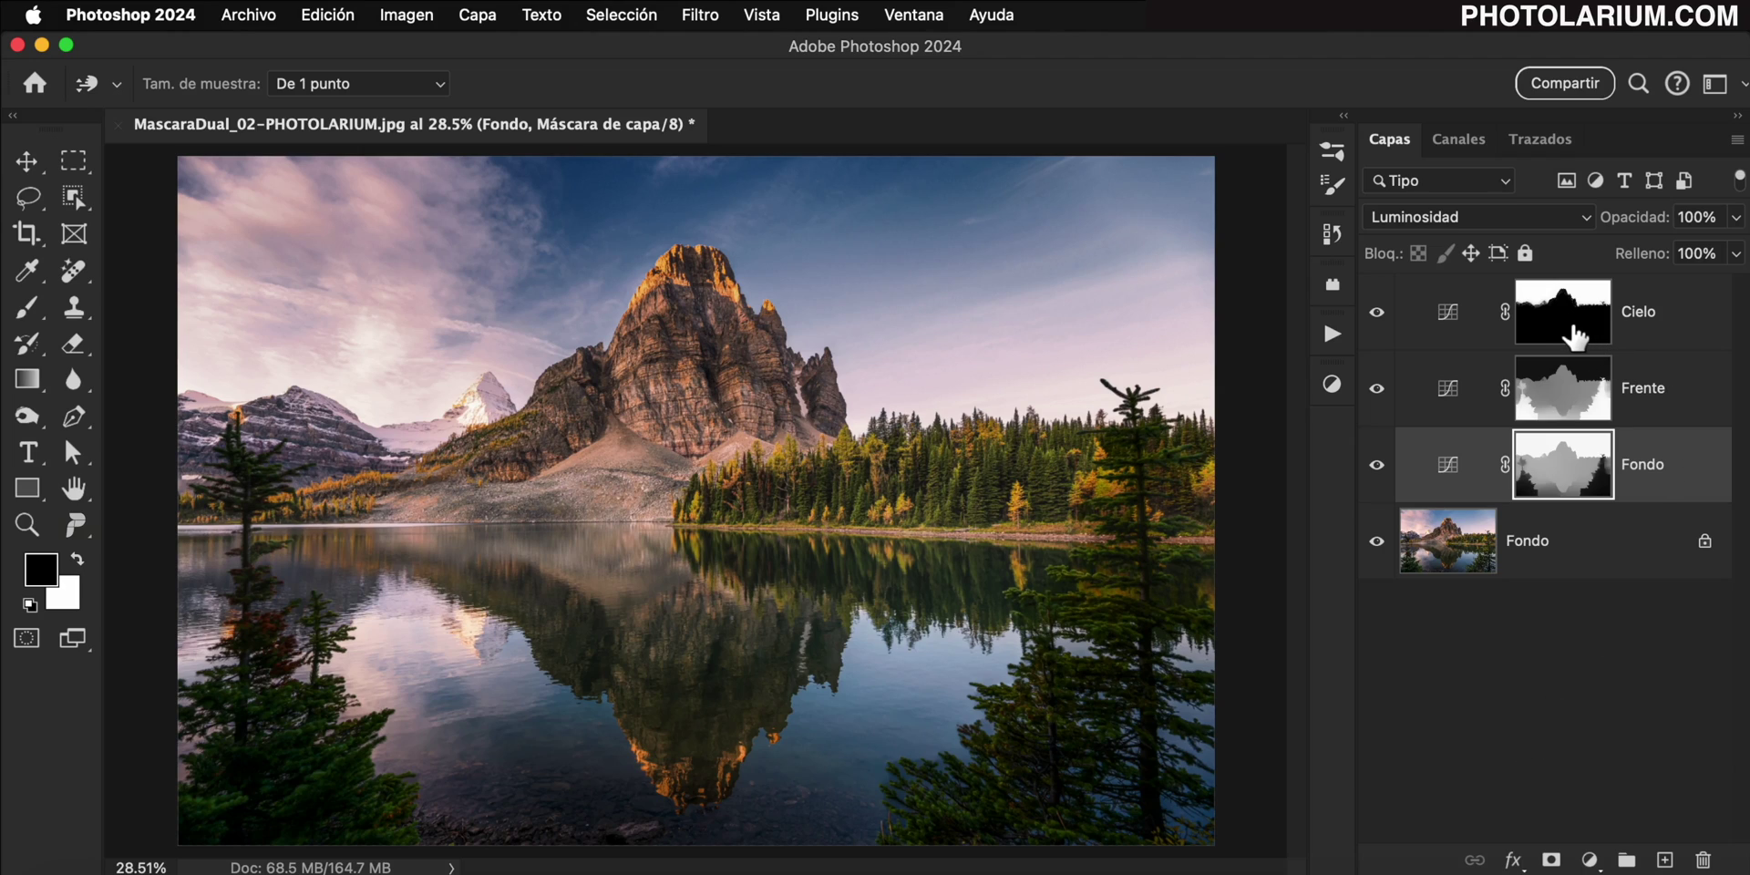
Add a sky-masked Vibrance layer with Intensidad +58 and Saturación +47.
drag(1574, 337, 1570, 330)
ctrl+click(1570, 330)
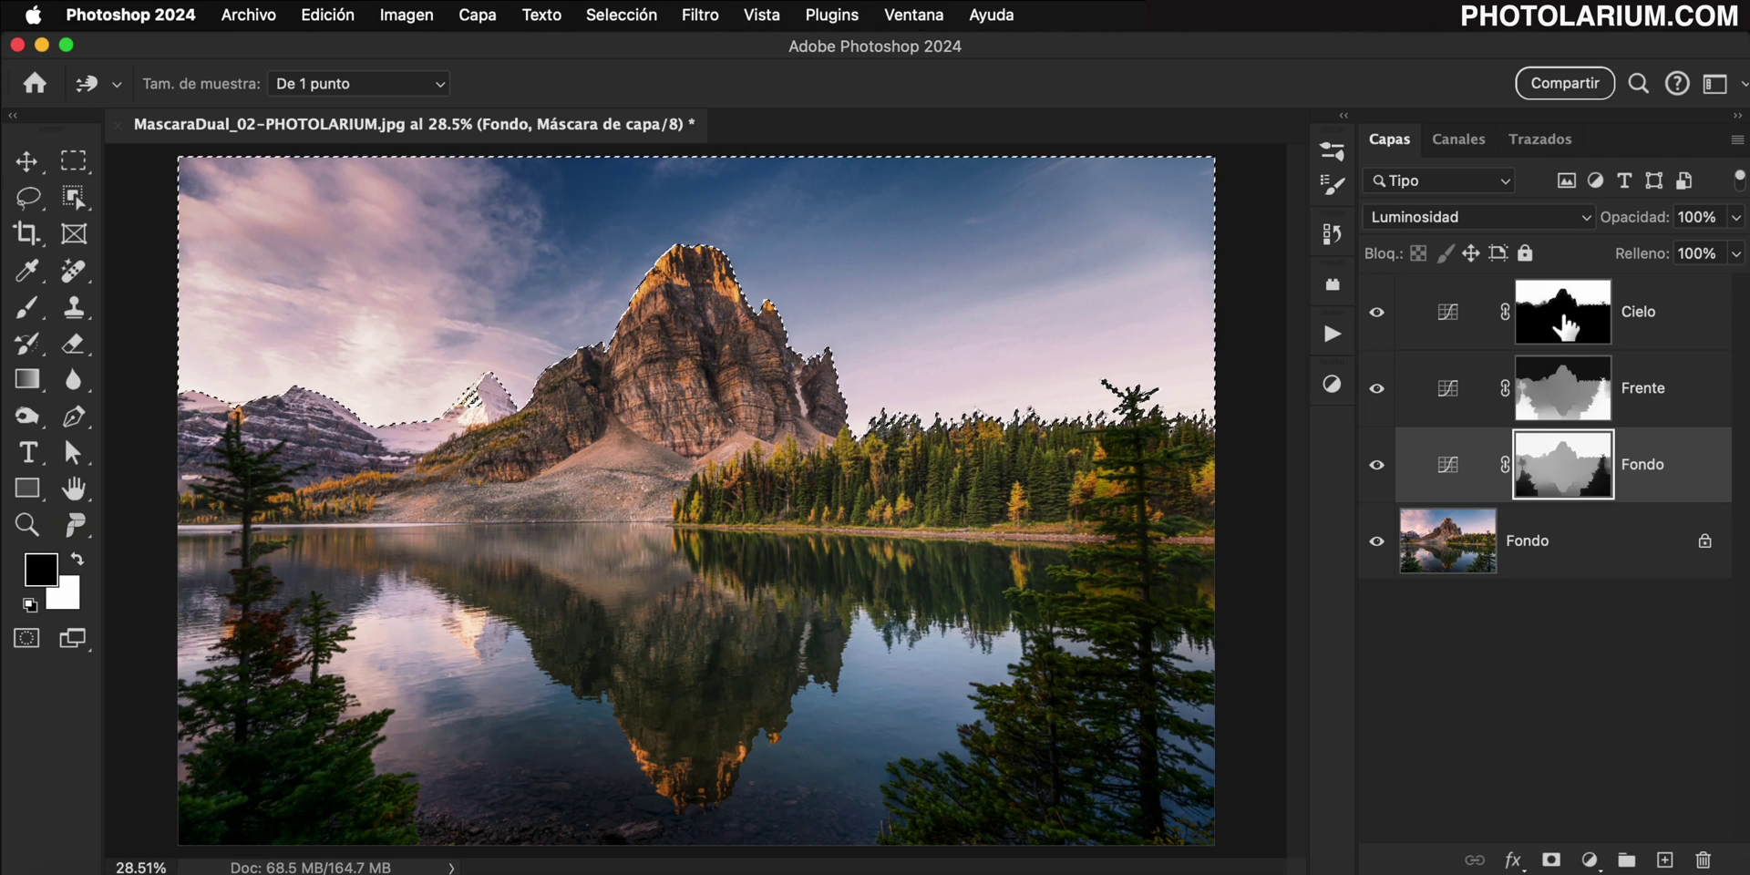
click(1590, 859)
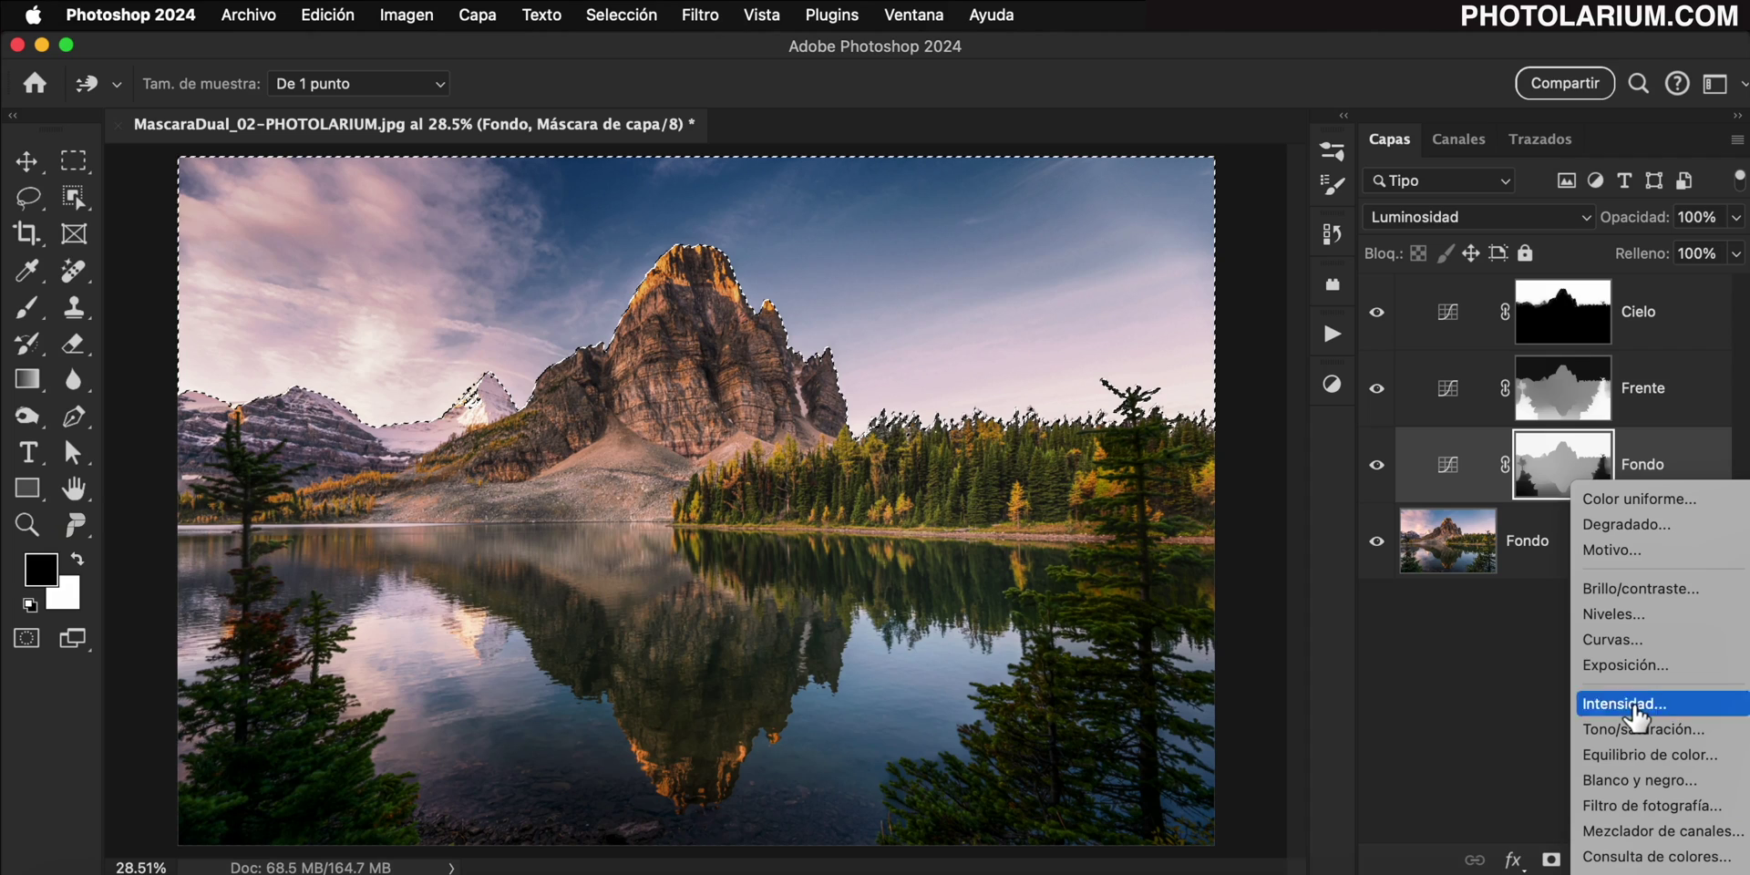
click(1624, 703)
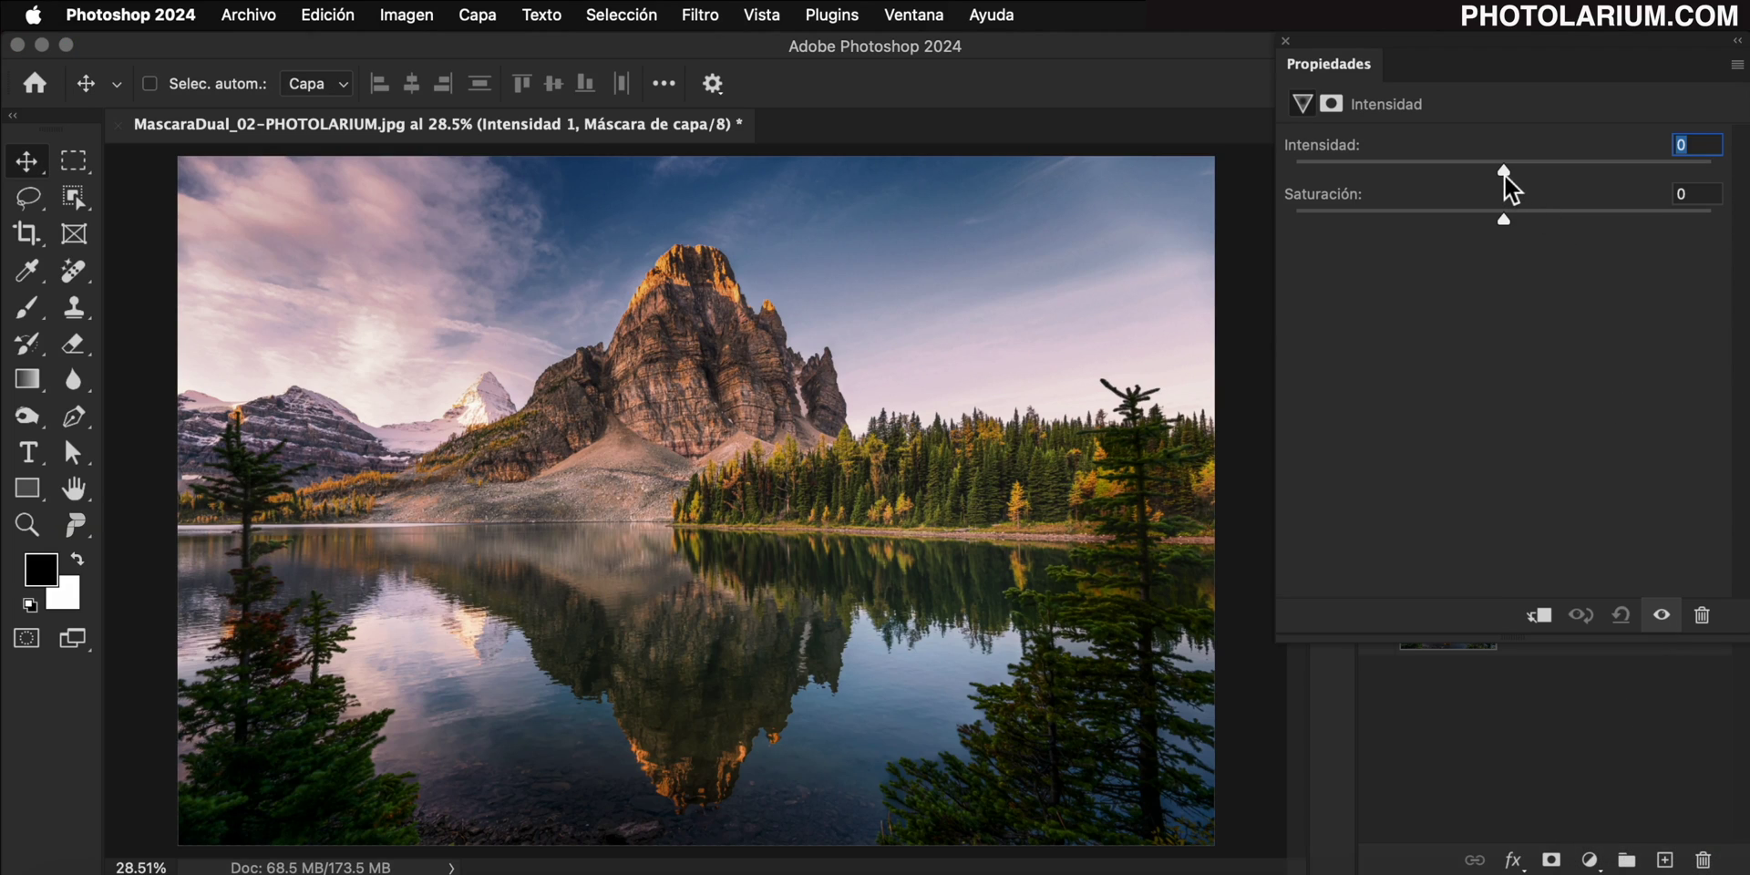
drag(1504, 171, 1627, 188)
drag(1504, 219, 1604, 226)
click(1285, 41)
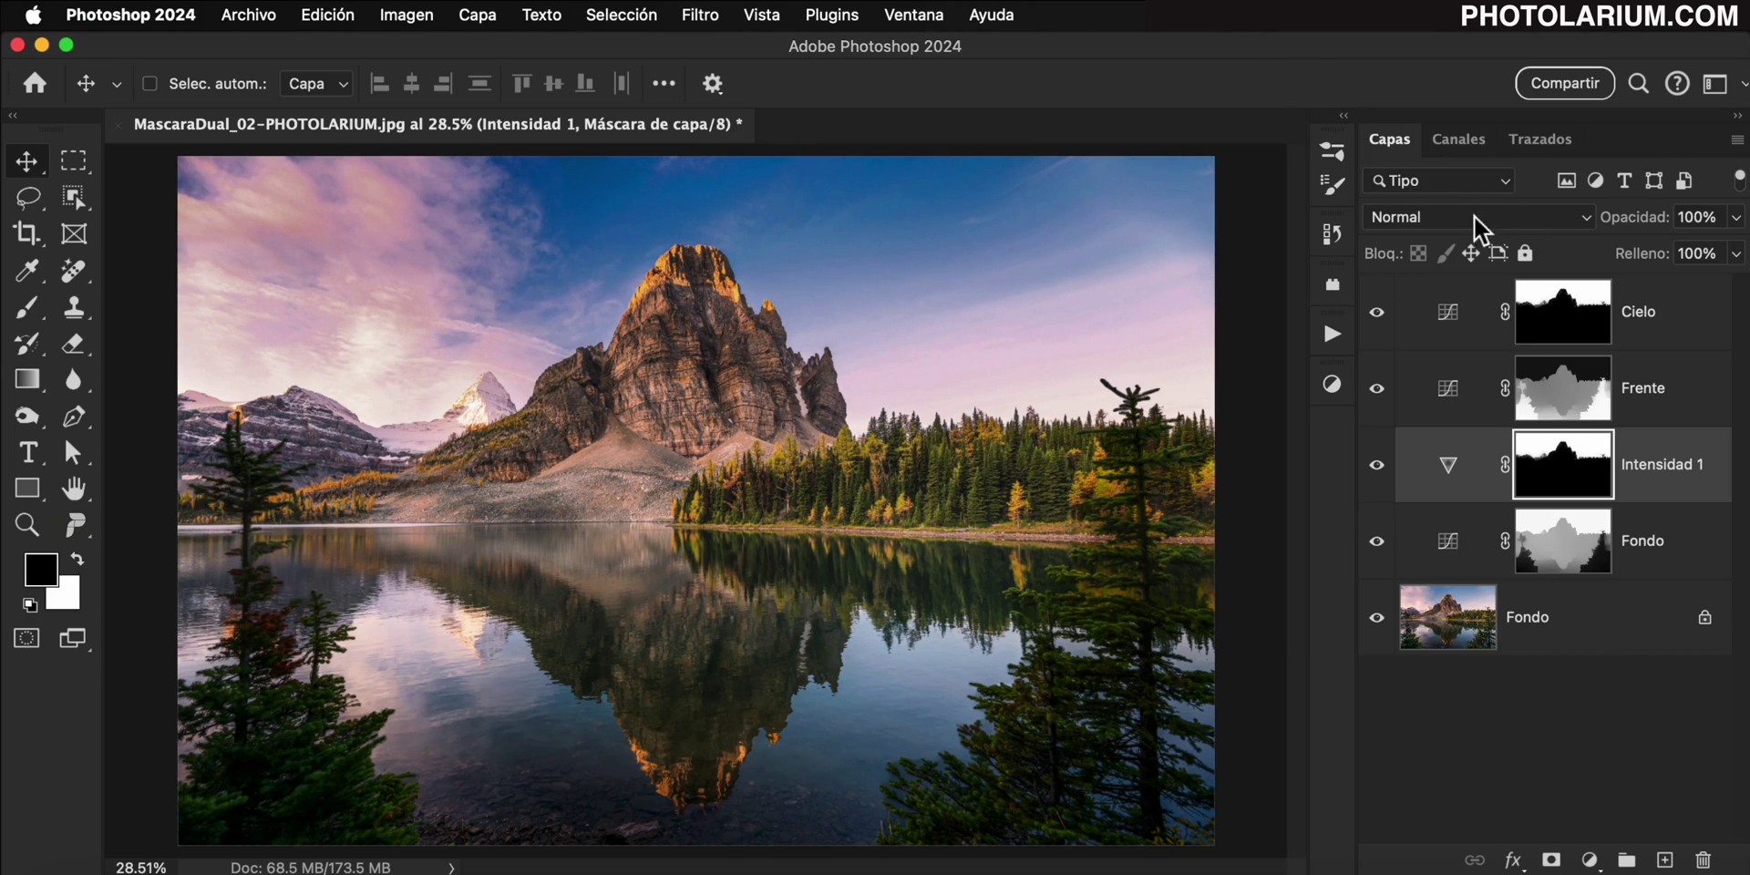
Move Intensidad 1 to the top of the stack and toggle it to compare before and after.
drag(1659, 467, 1652, 293)
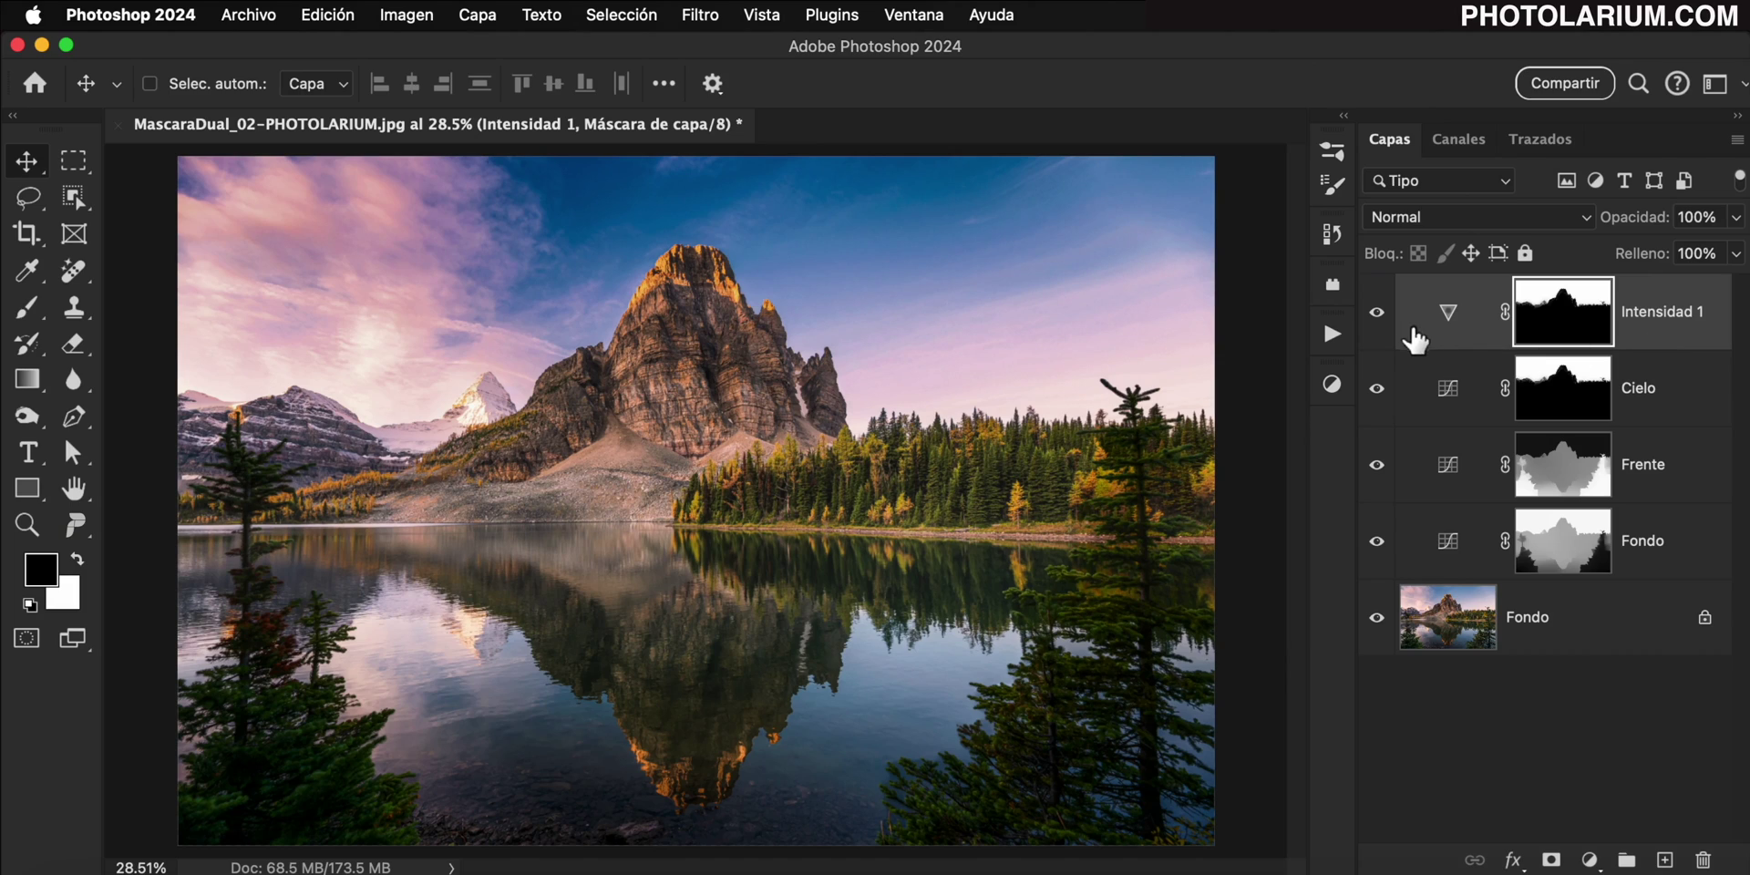
click(1377, 314)
click(1378, 314)
Select the Fondo layer's mask, briefly loading it as a selection and then deselecting.
click(1682, 483)
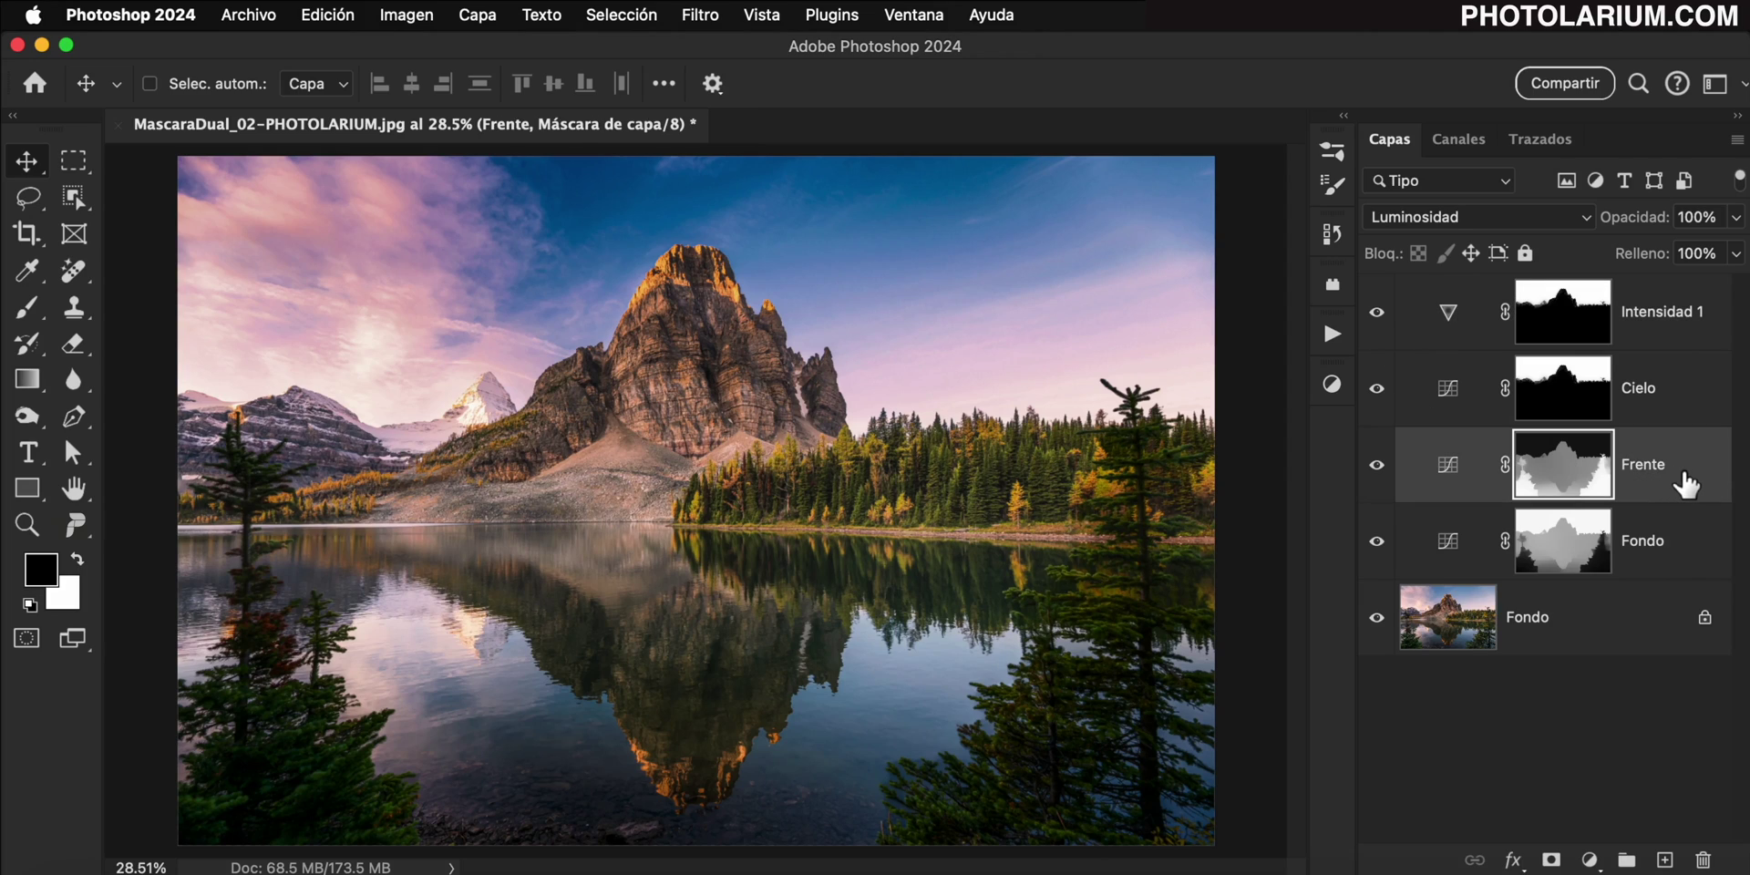
click(1686, 539)
drag(1579, 558, 1576, 552)
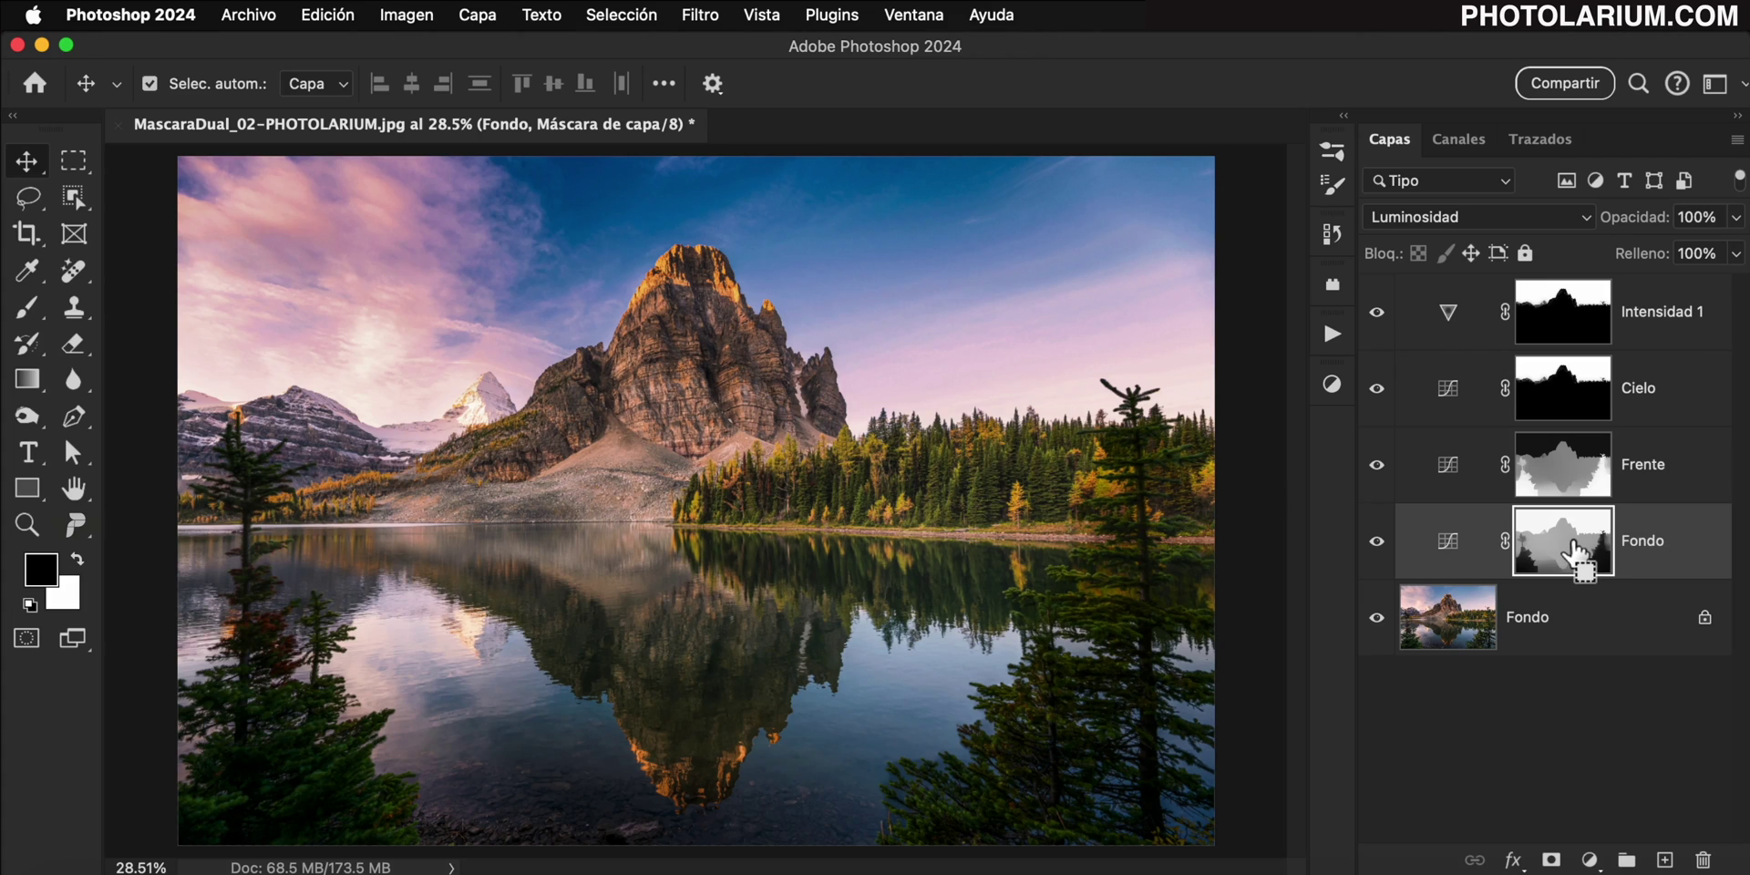
super+click(1575, 553)
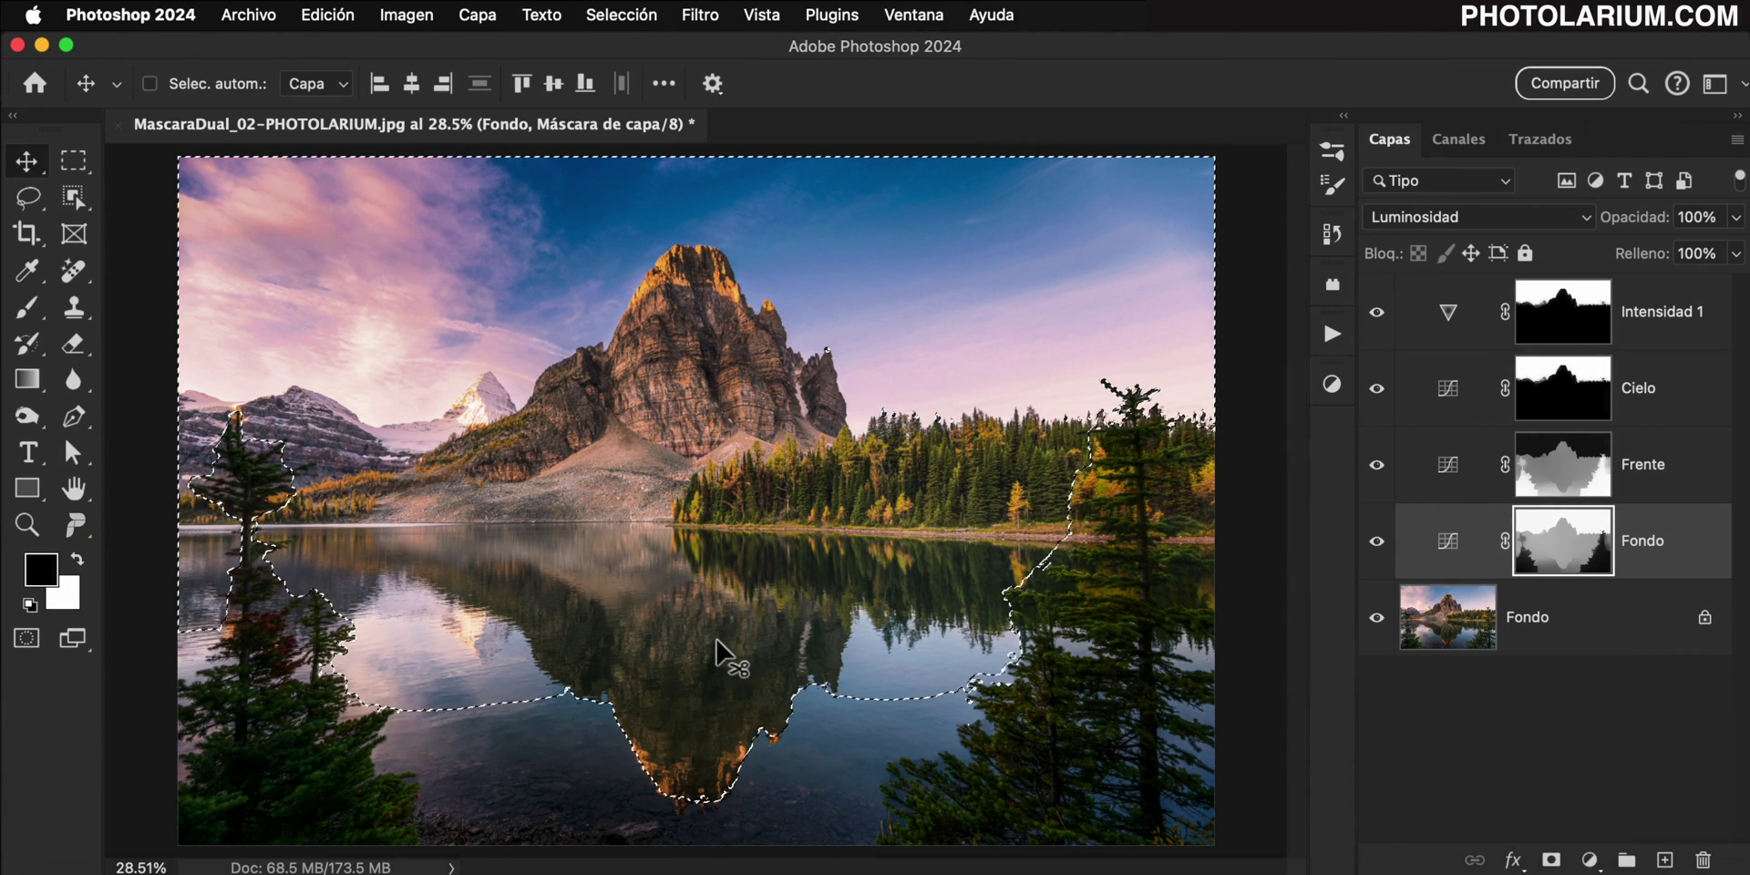
key(ctrl+d)
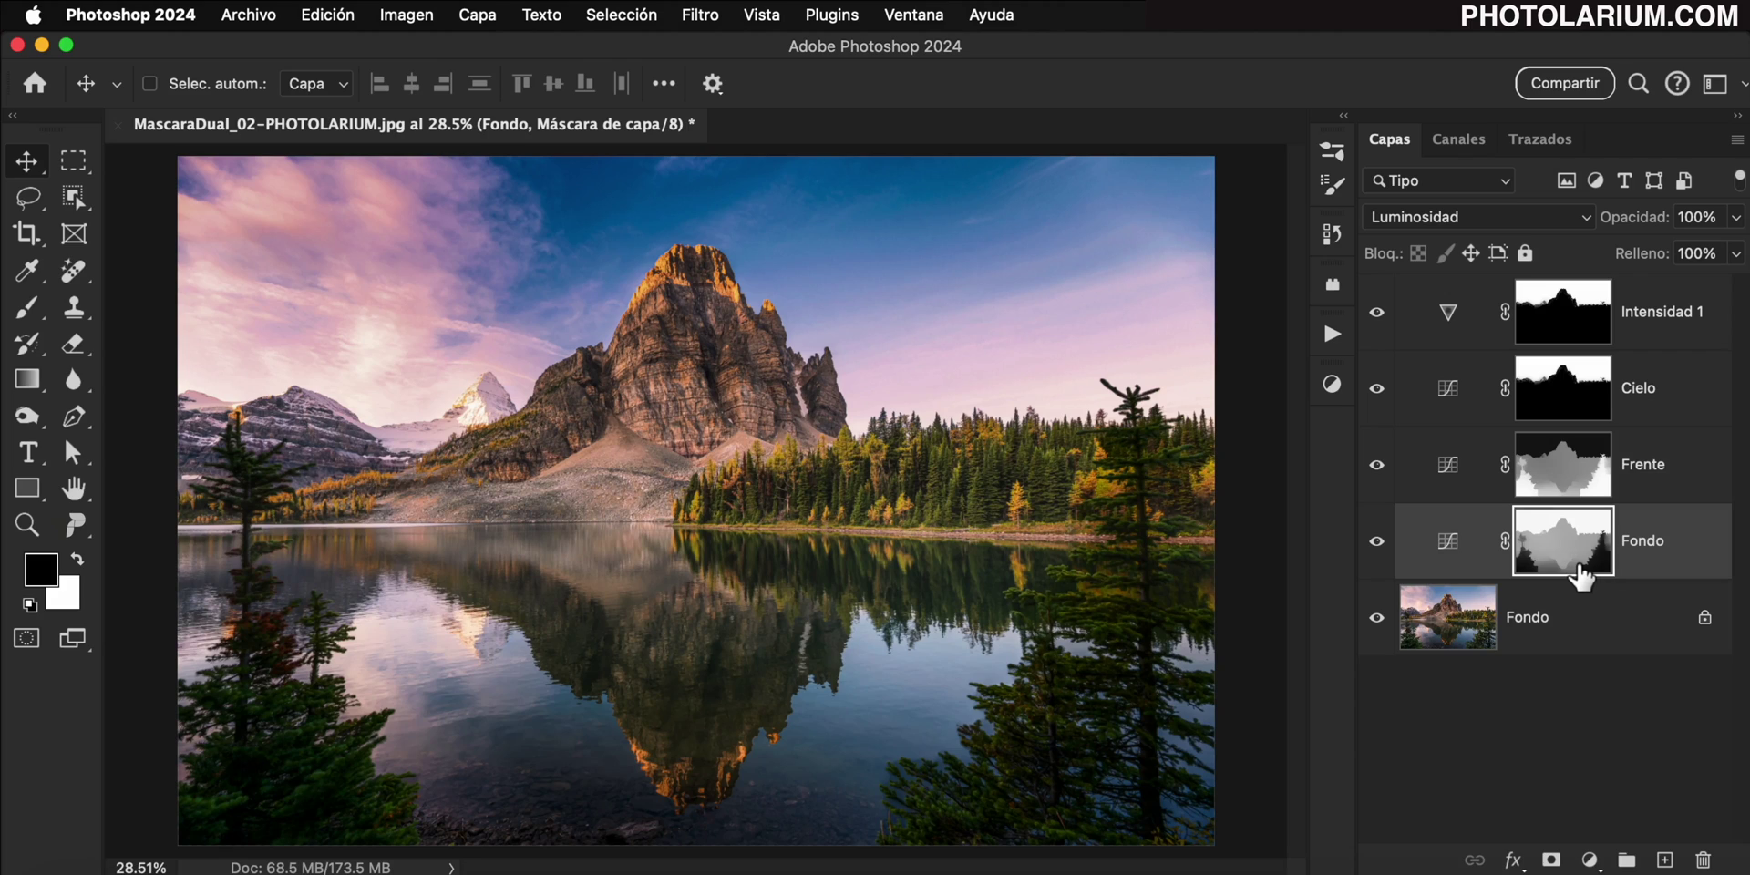
Paint dark grey over the lake on the Fondo mask with an 800 px brush, then load the mask as a selection.
click(46, 572)
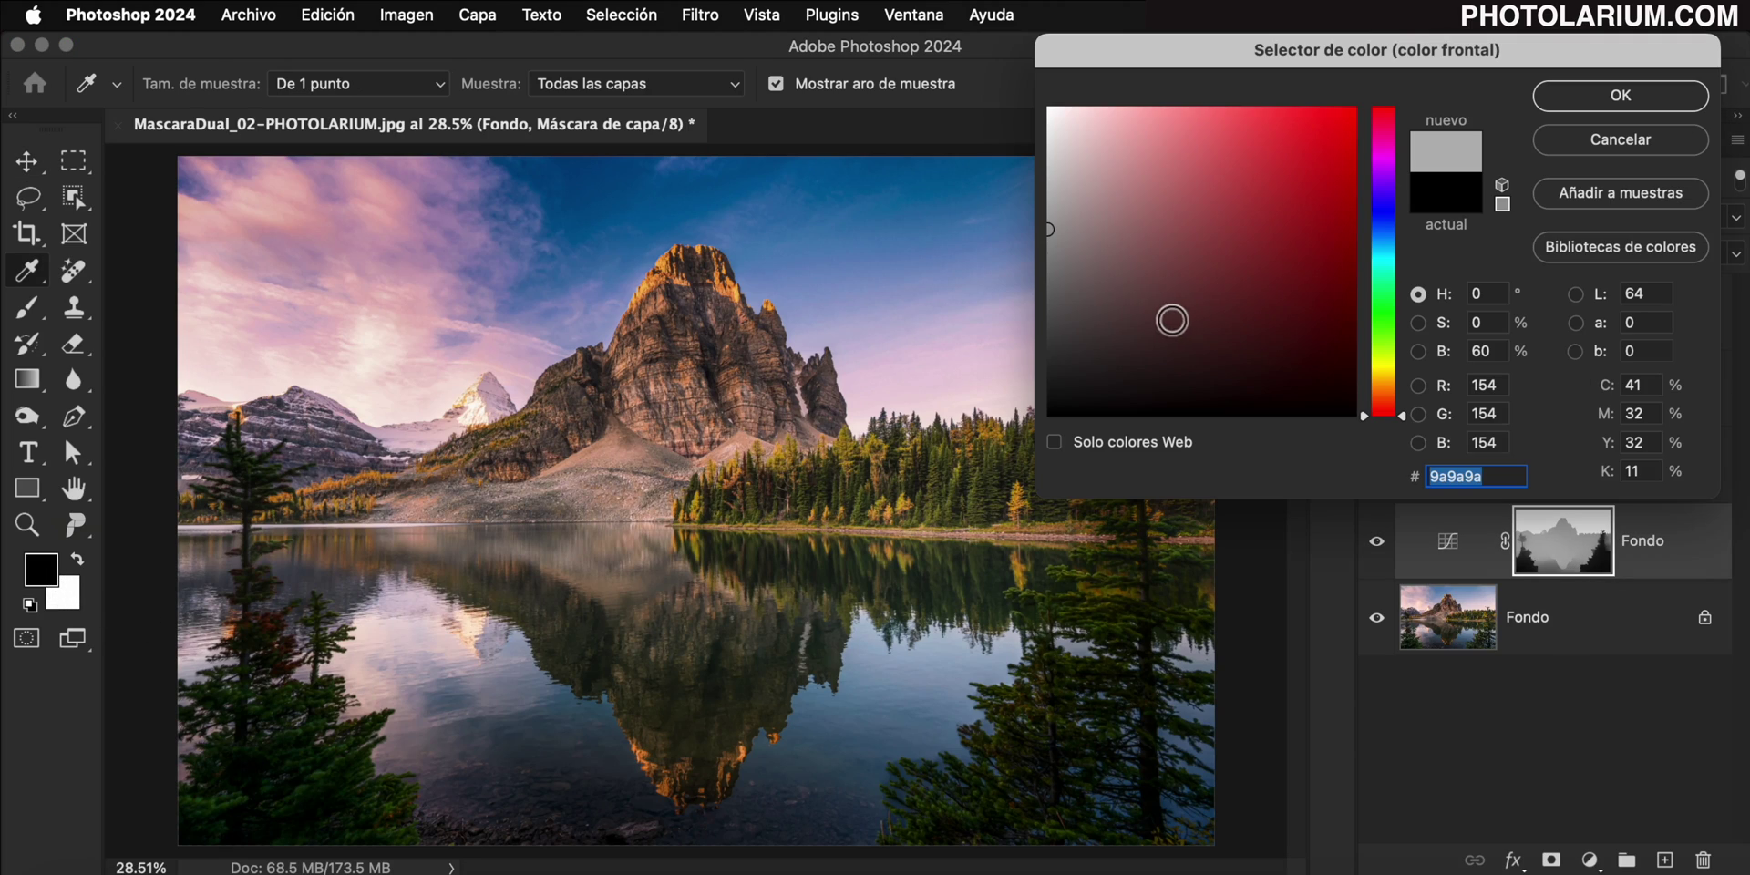
drag(1049, 229, 1043, 308)
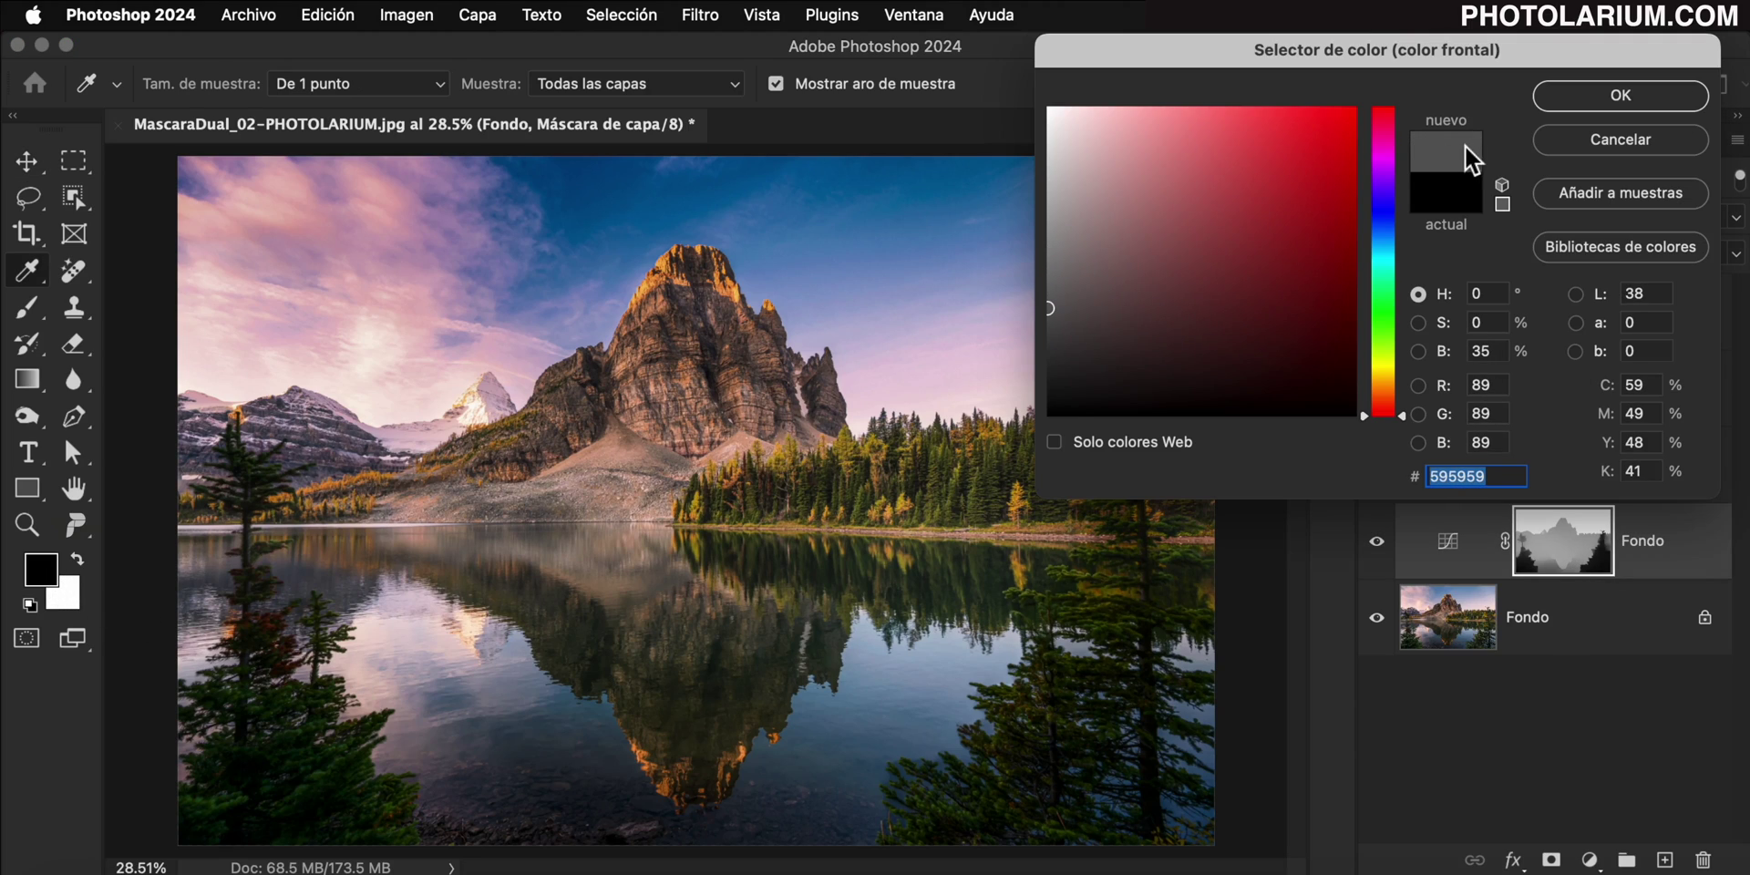
click(1604, 96)
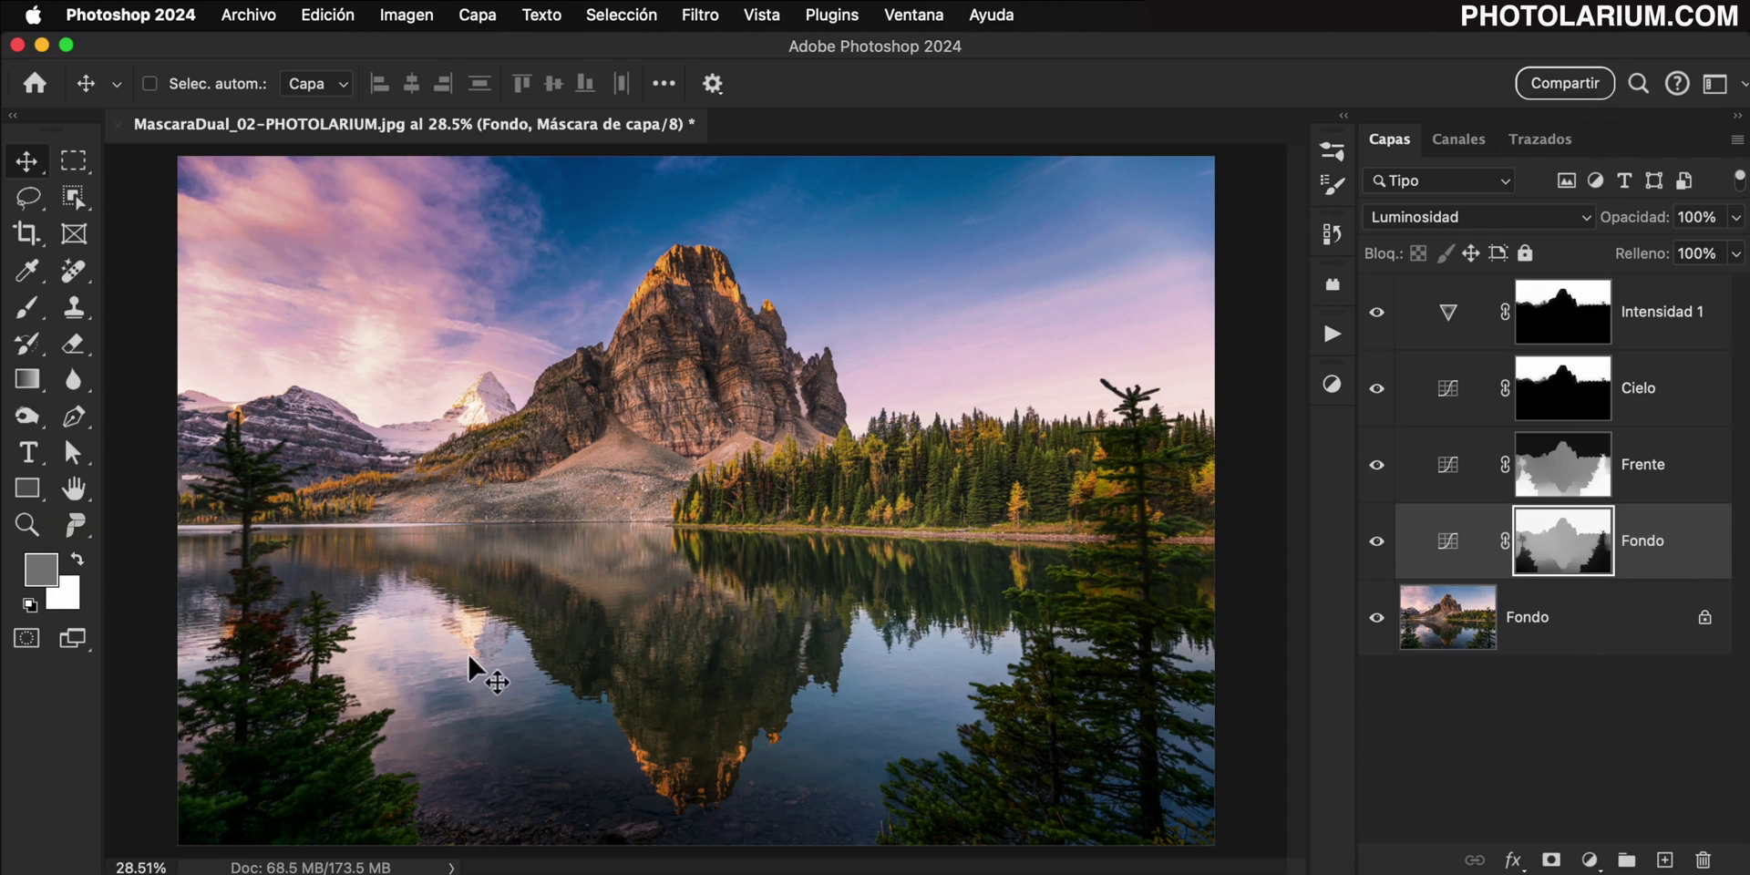
key(b)
drag(645, 644, 720, 645)
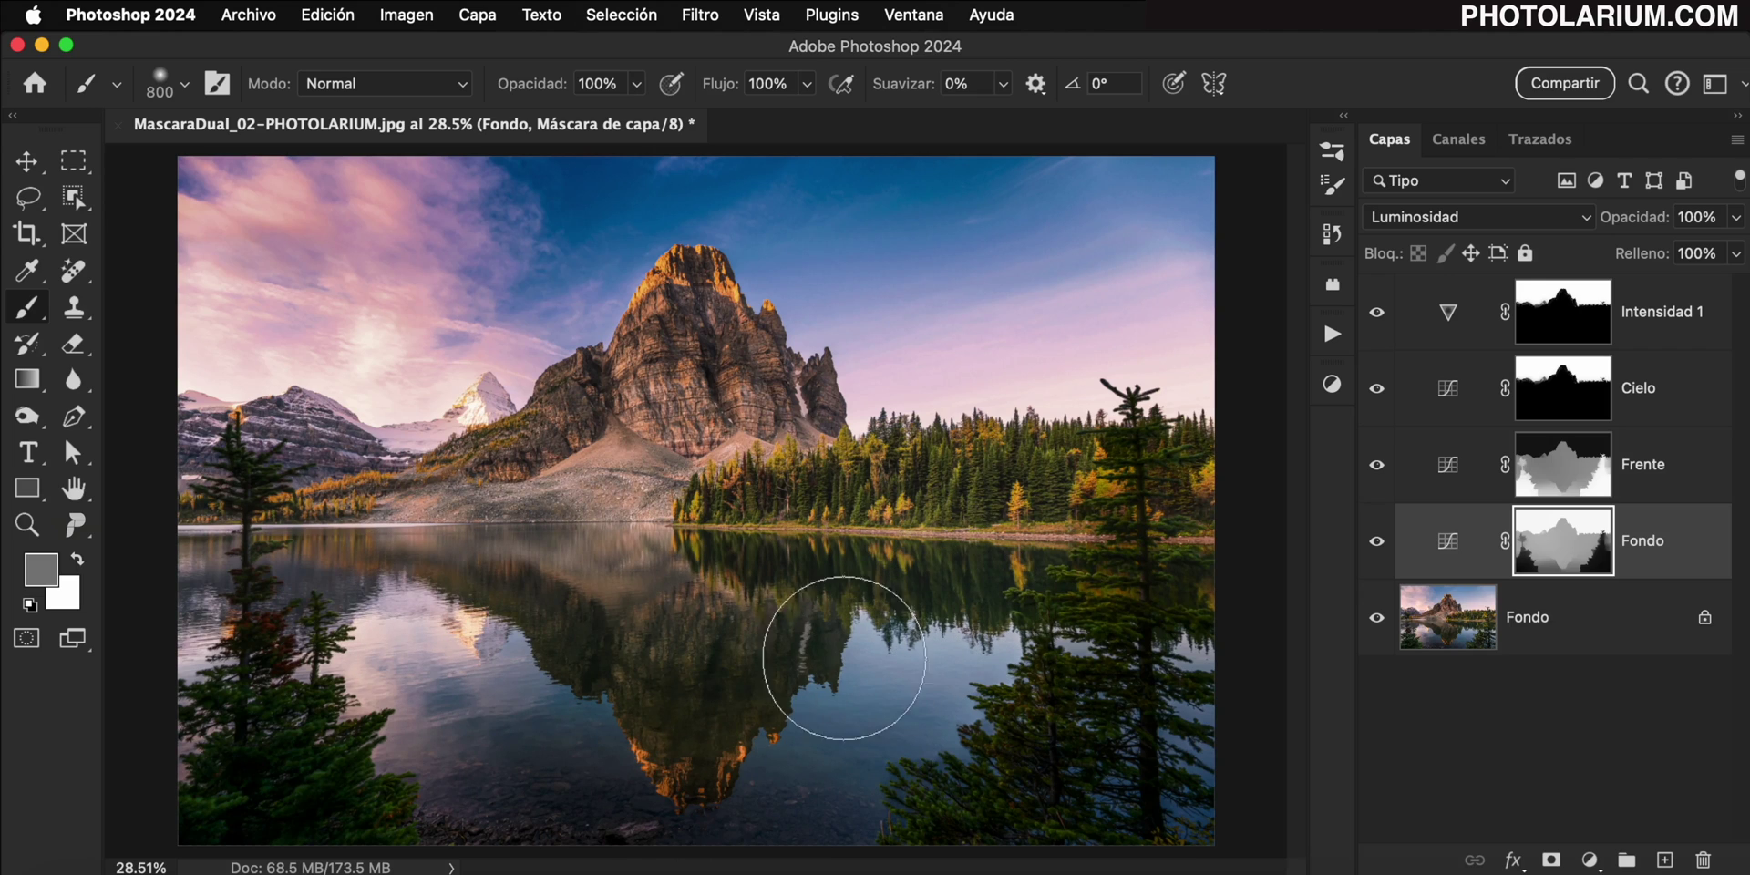
drag(909, 606, 873, 693)
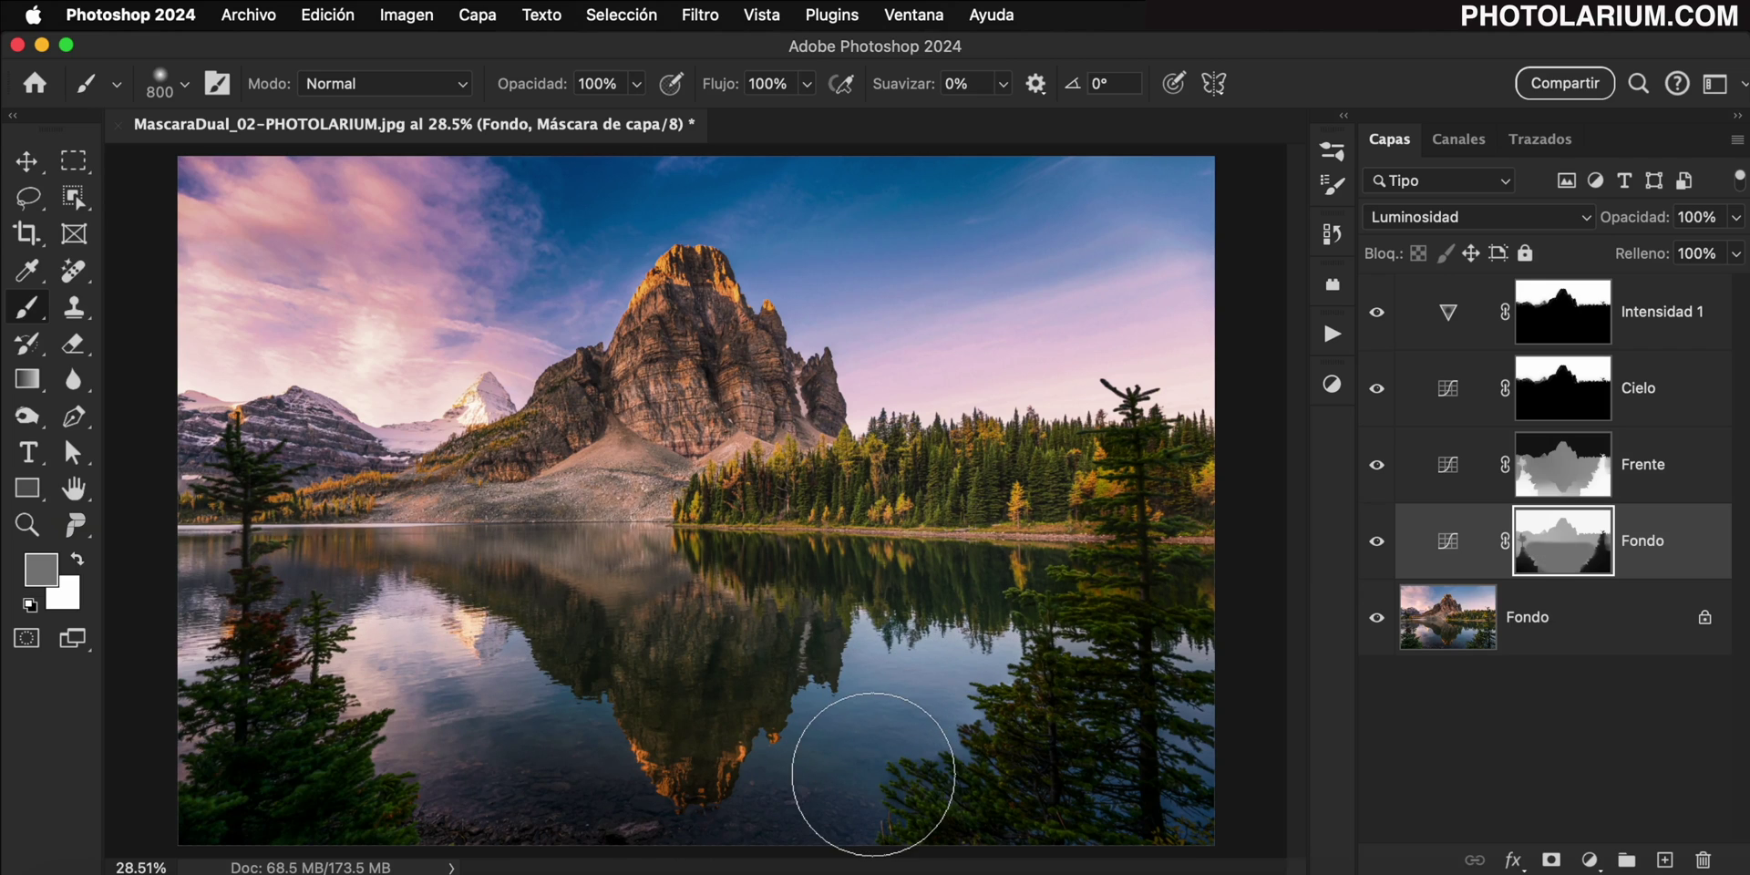
super+click(1561, 550)
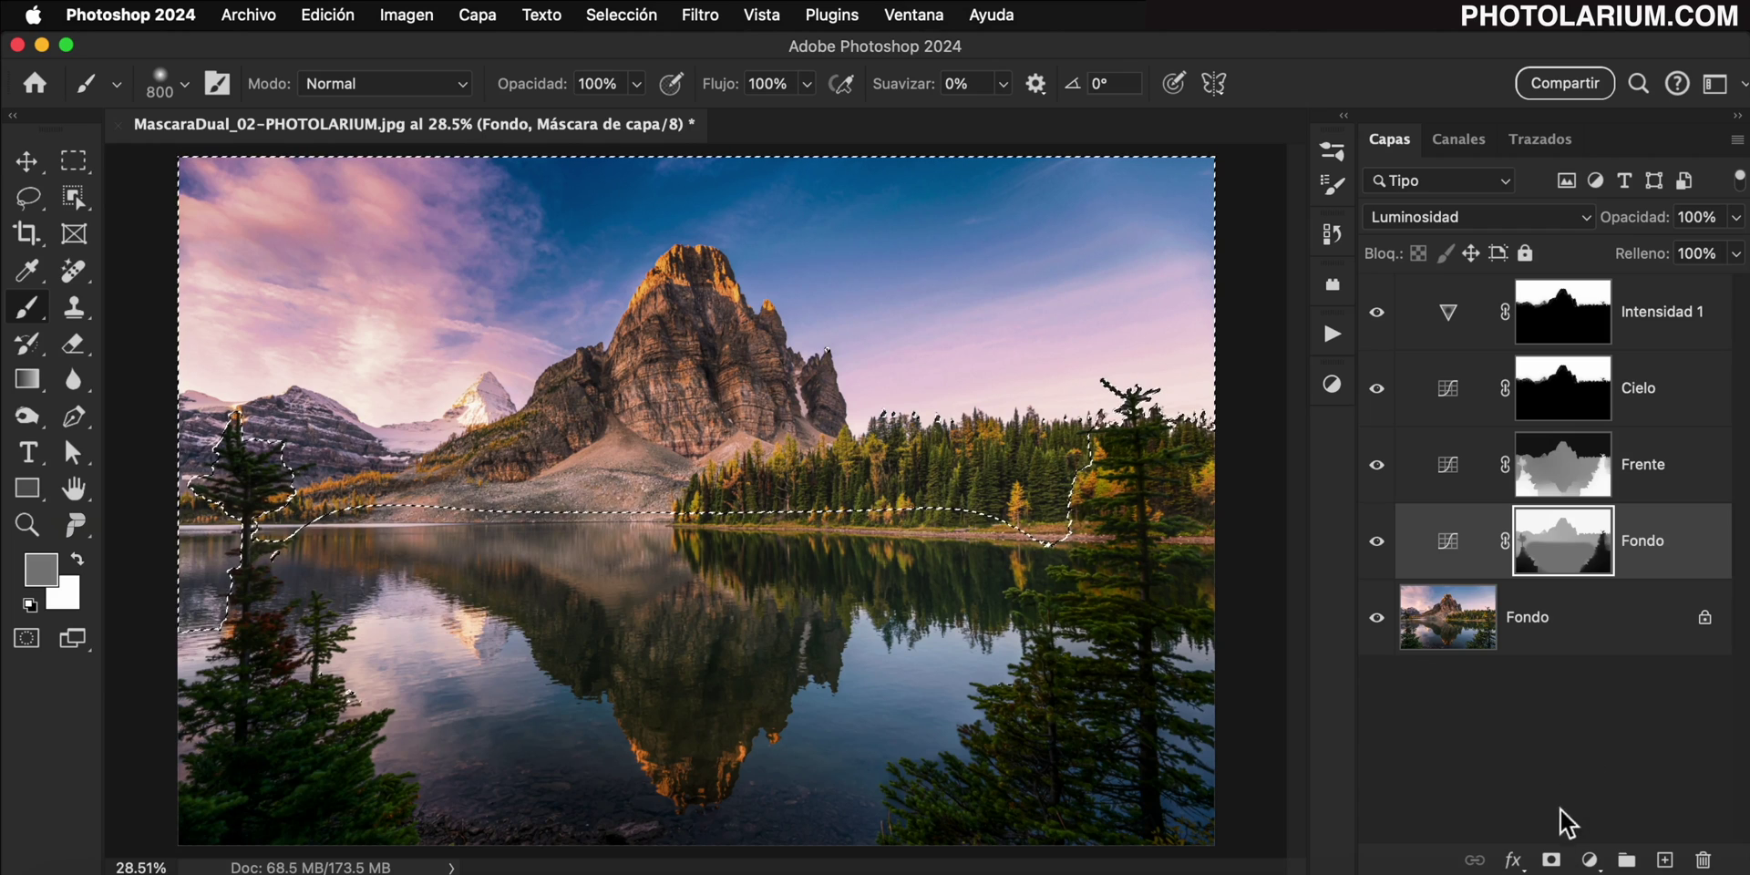
Add a Levels layer, Niveles 1, with input levels 38, 1.46 and 235.
click(1590, 860)
click(1613, 614)
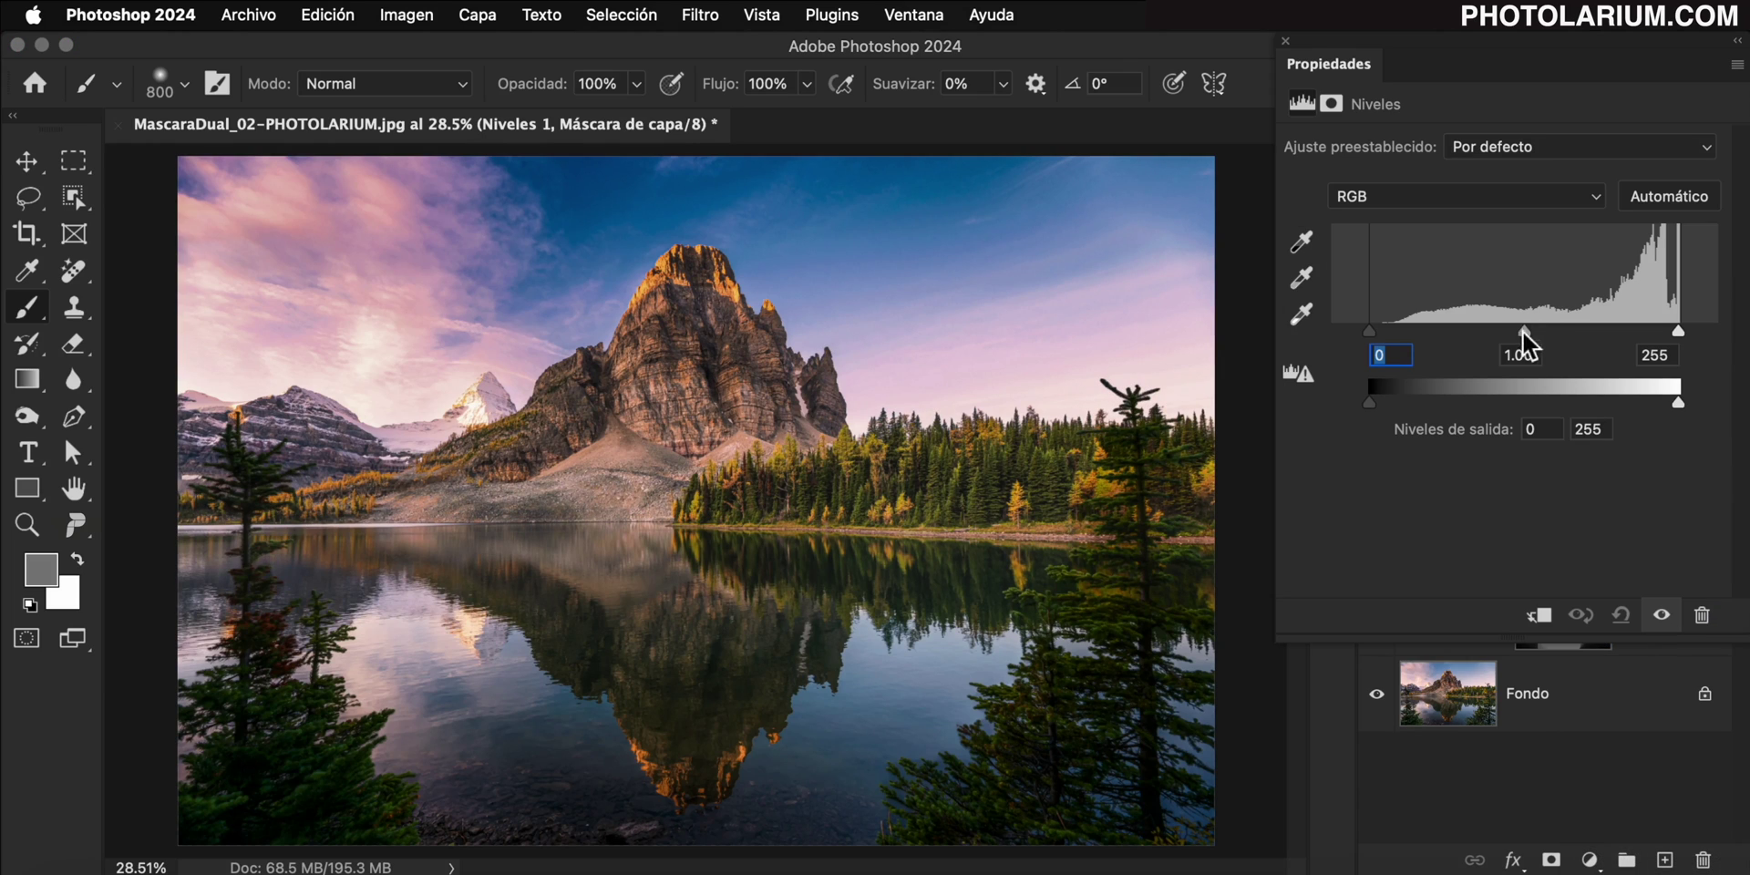
drag(1522, 330, 1491, 330)
drag(1370, 330, 1418, 332)
drag(1678, 330, 1657, 330)
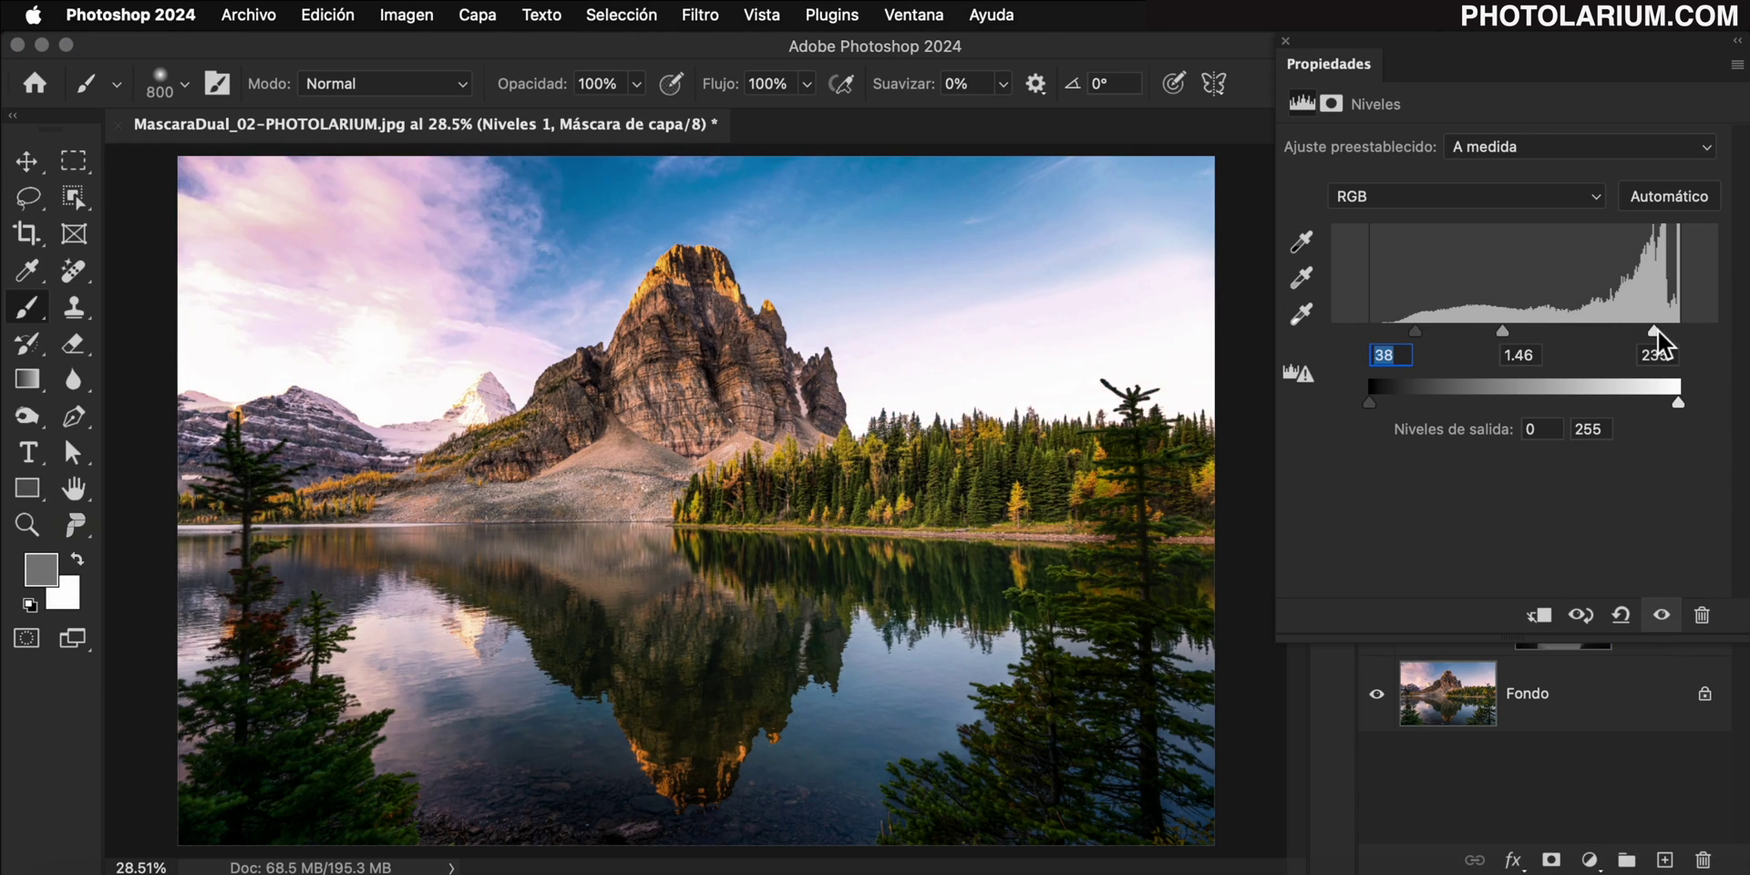
click(1286, 41)
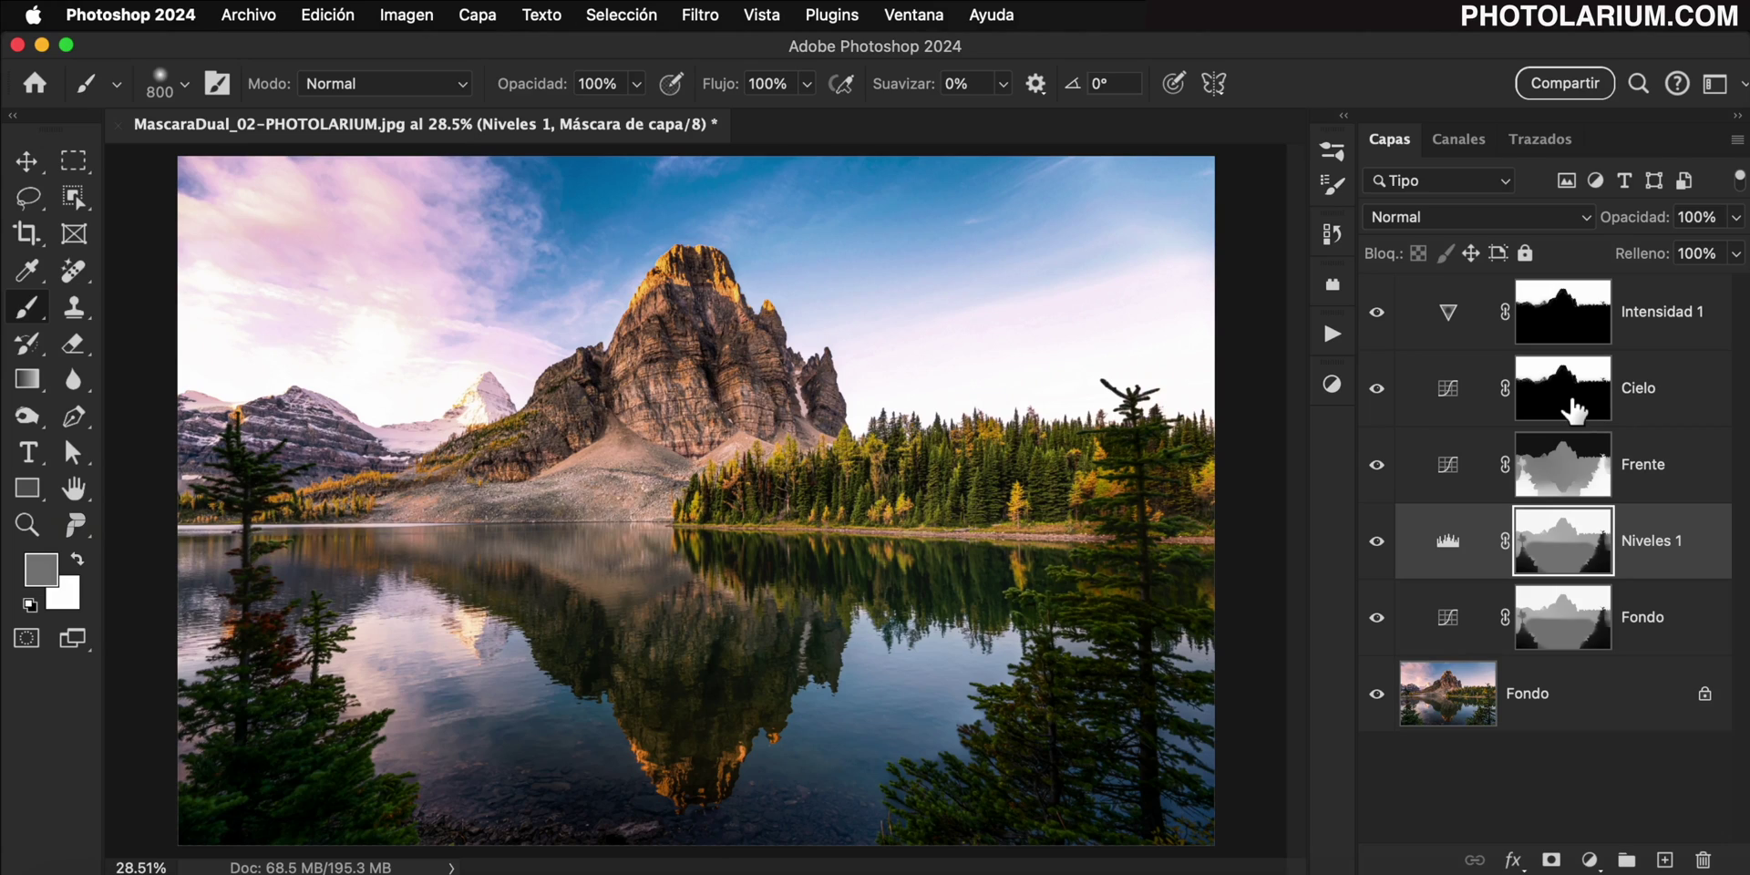
drag(1574, 412, 1573, 406)
Paint black inside the Cielo selection on the Niveles 1 mask, then deselect and compare with the original.
super+click(1570, 398)
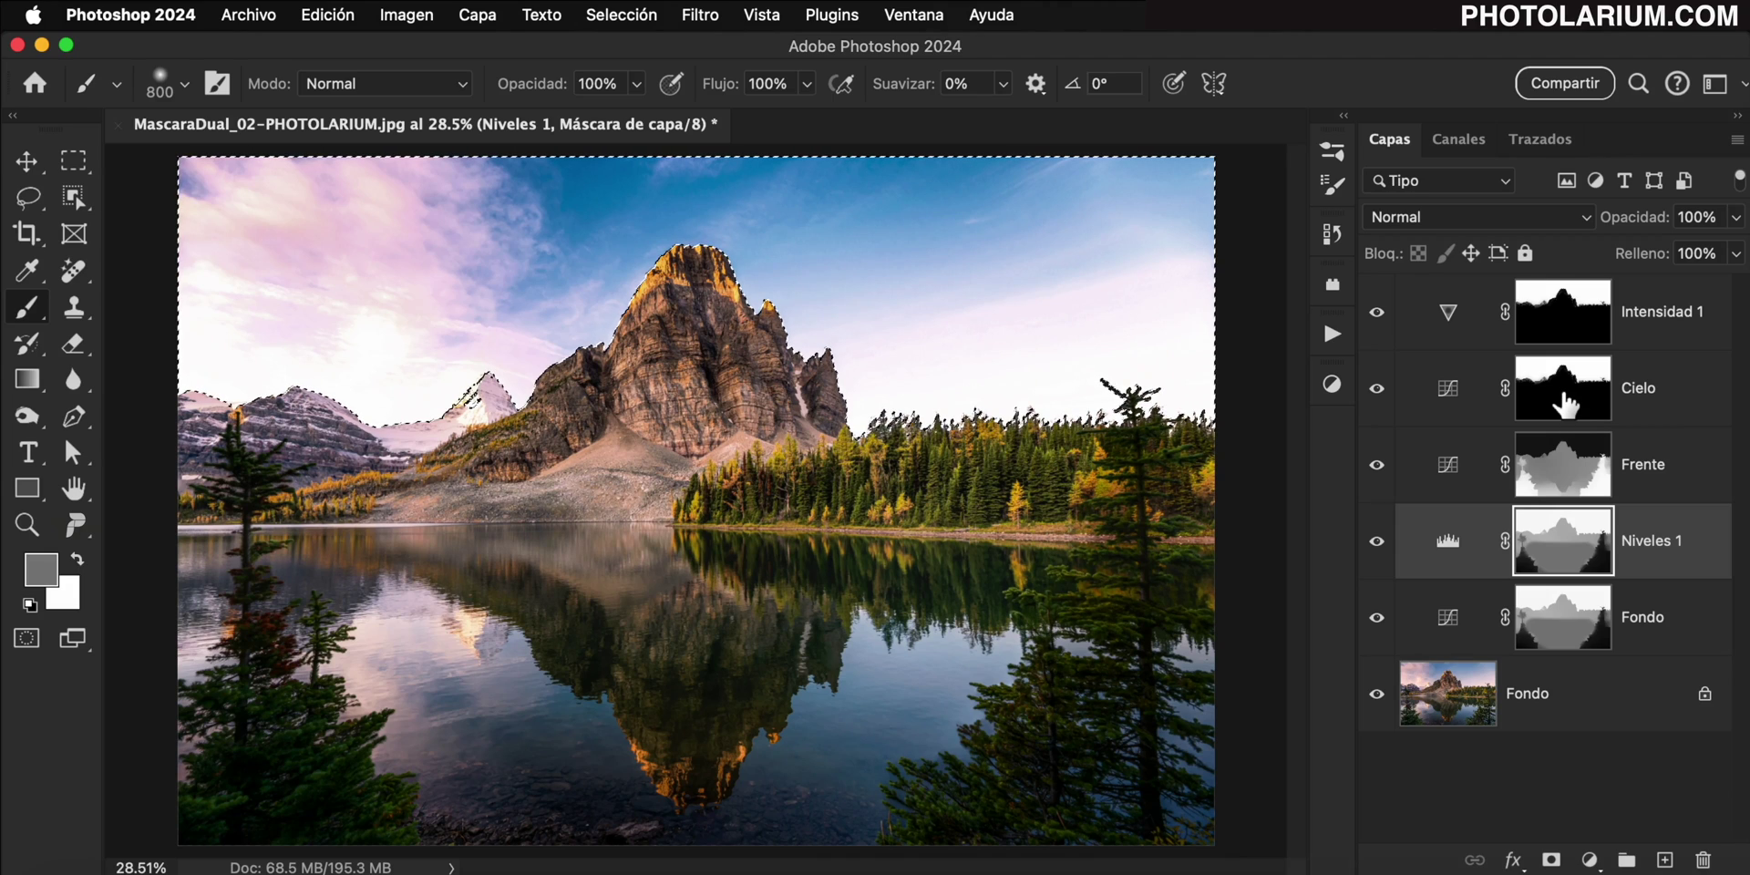
key(d)
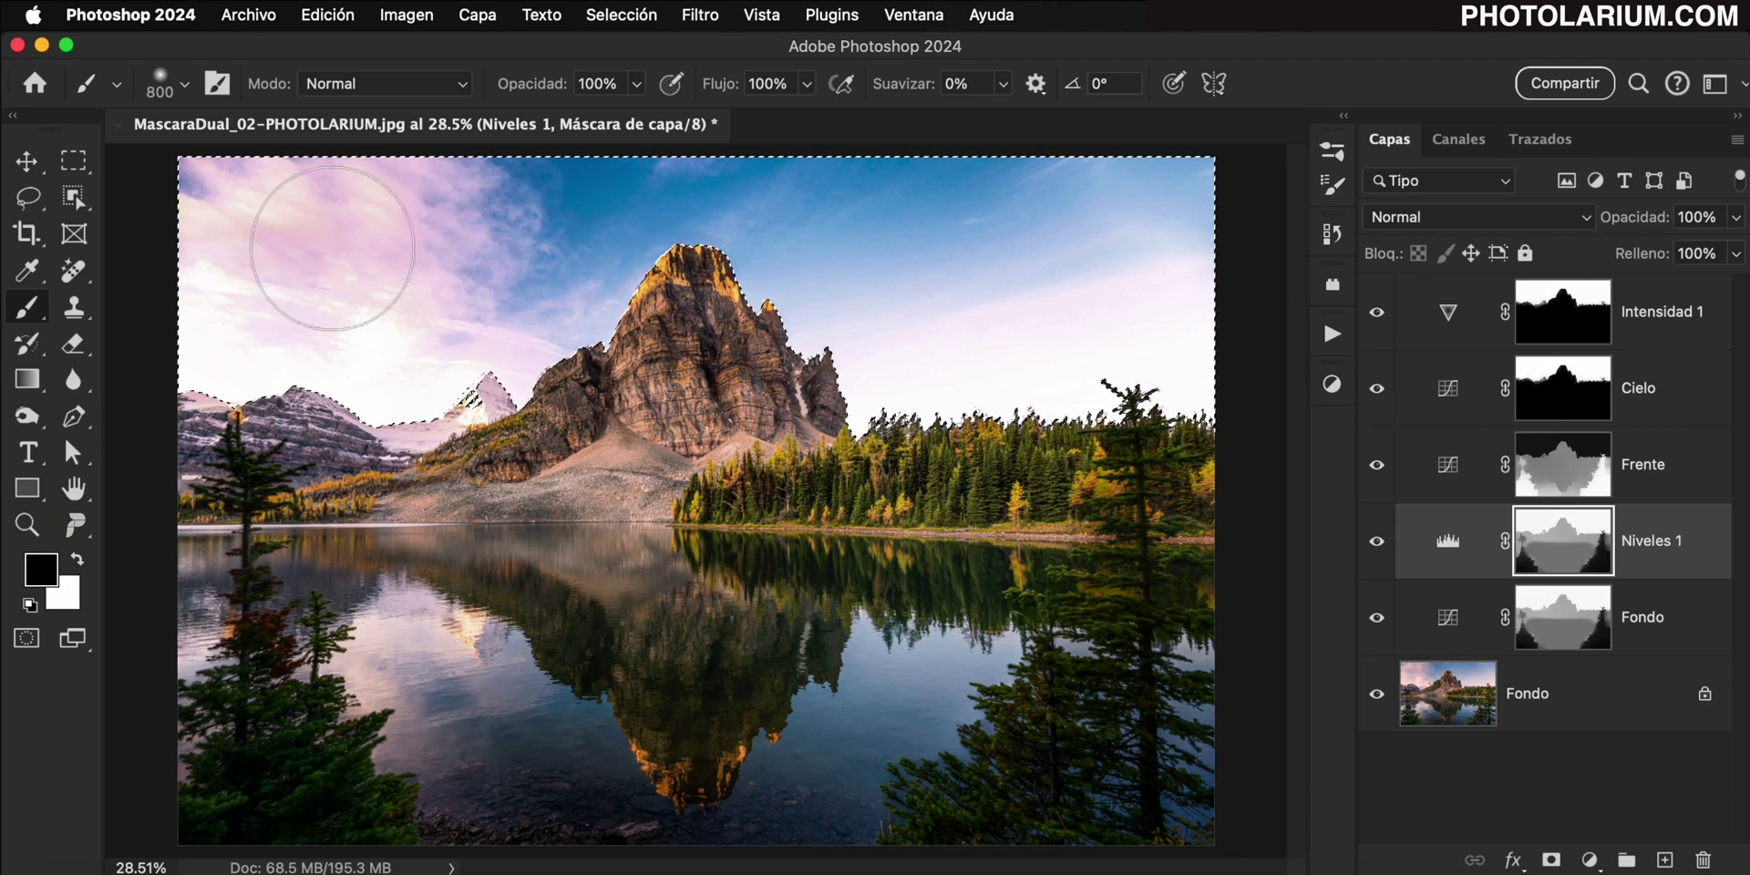
mouse_move(371, 215)
mouse_down()
mouse_move(82, 292)
mouse_move(1133, 410)
mouse_up()
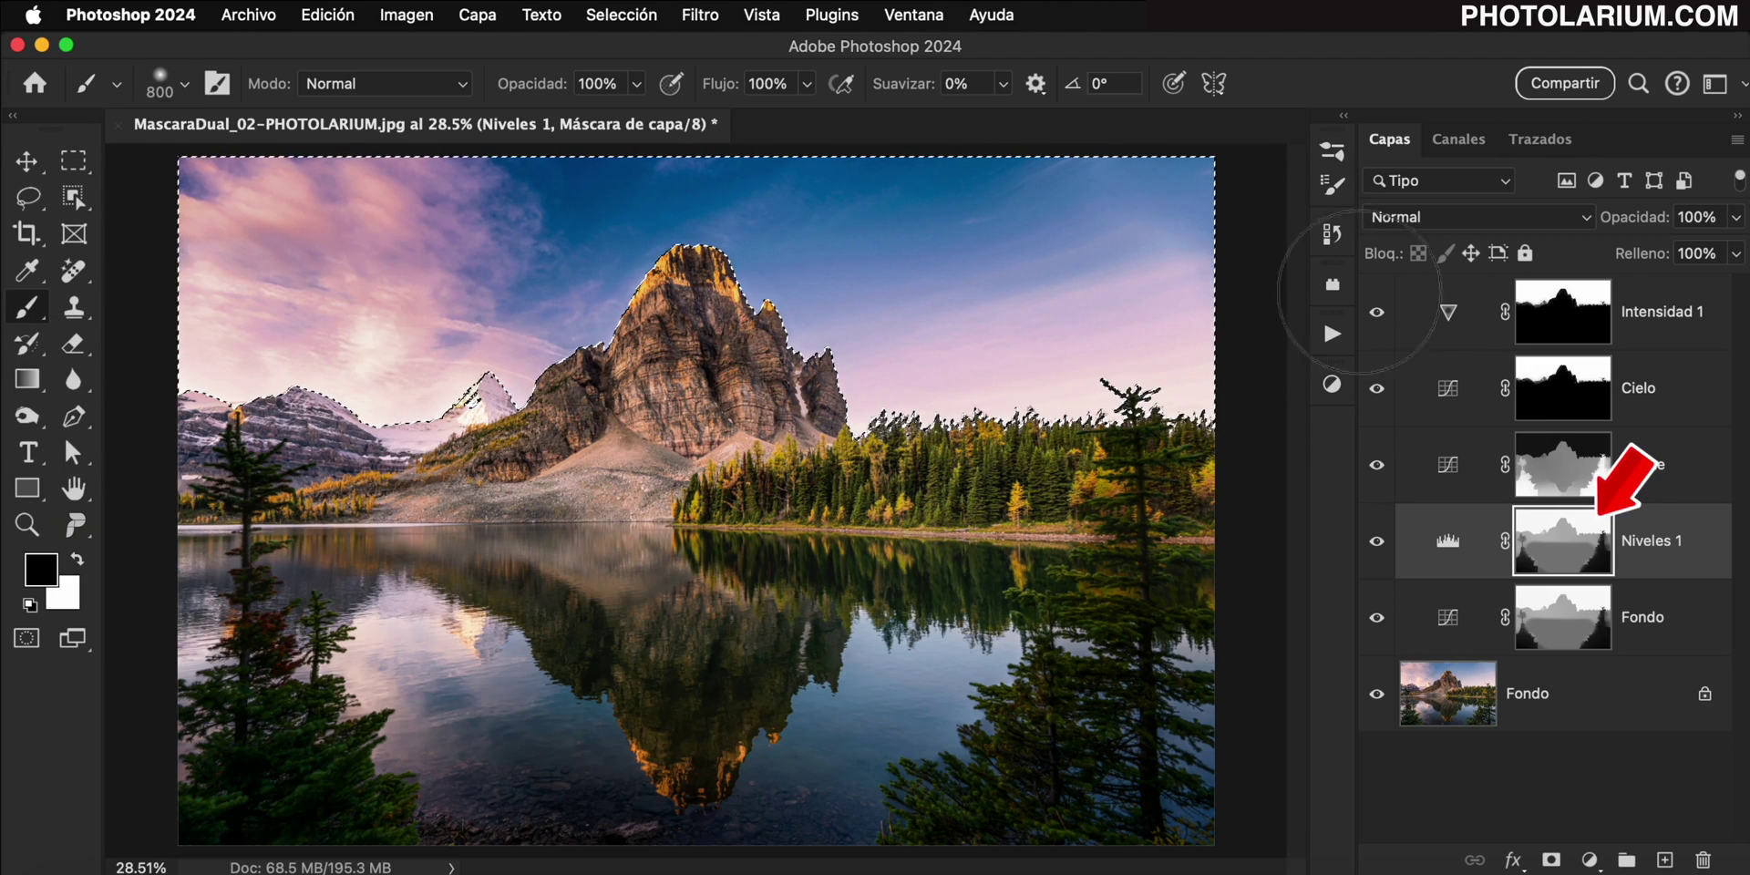
key(ctrl+d)
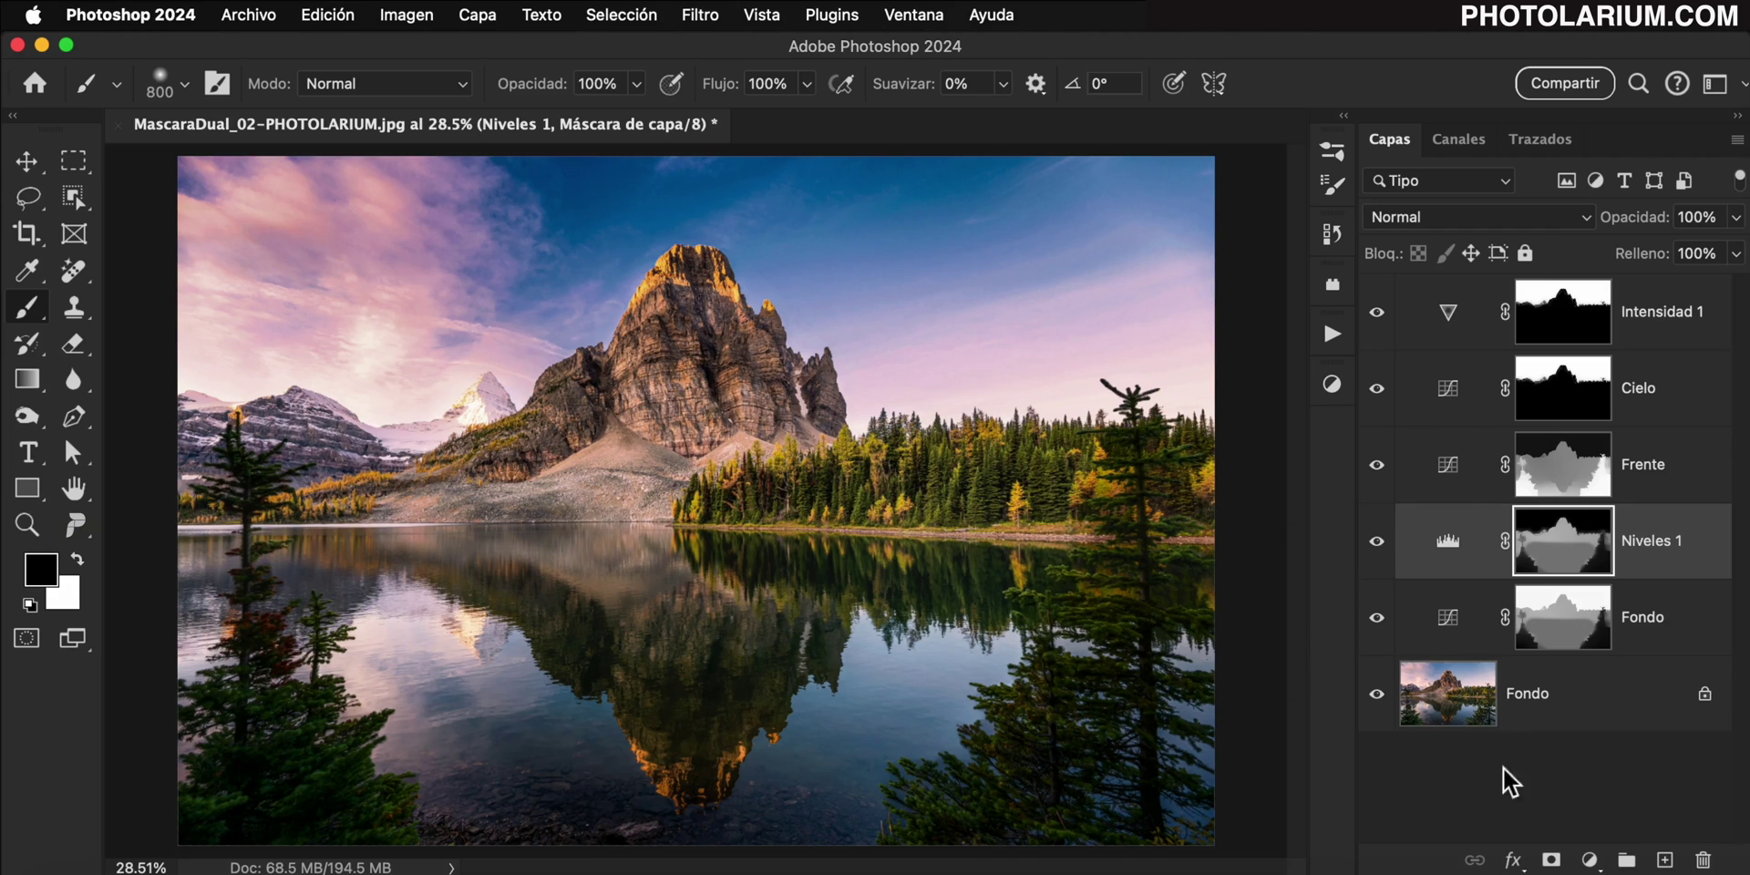
alt+click(1378, 696)
alt+click(1379, 696)
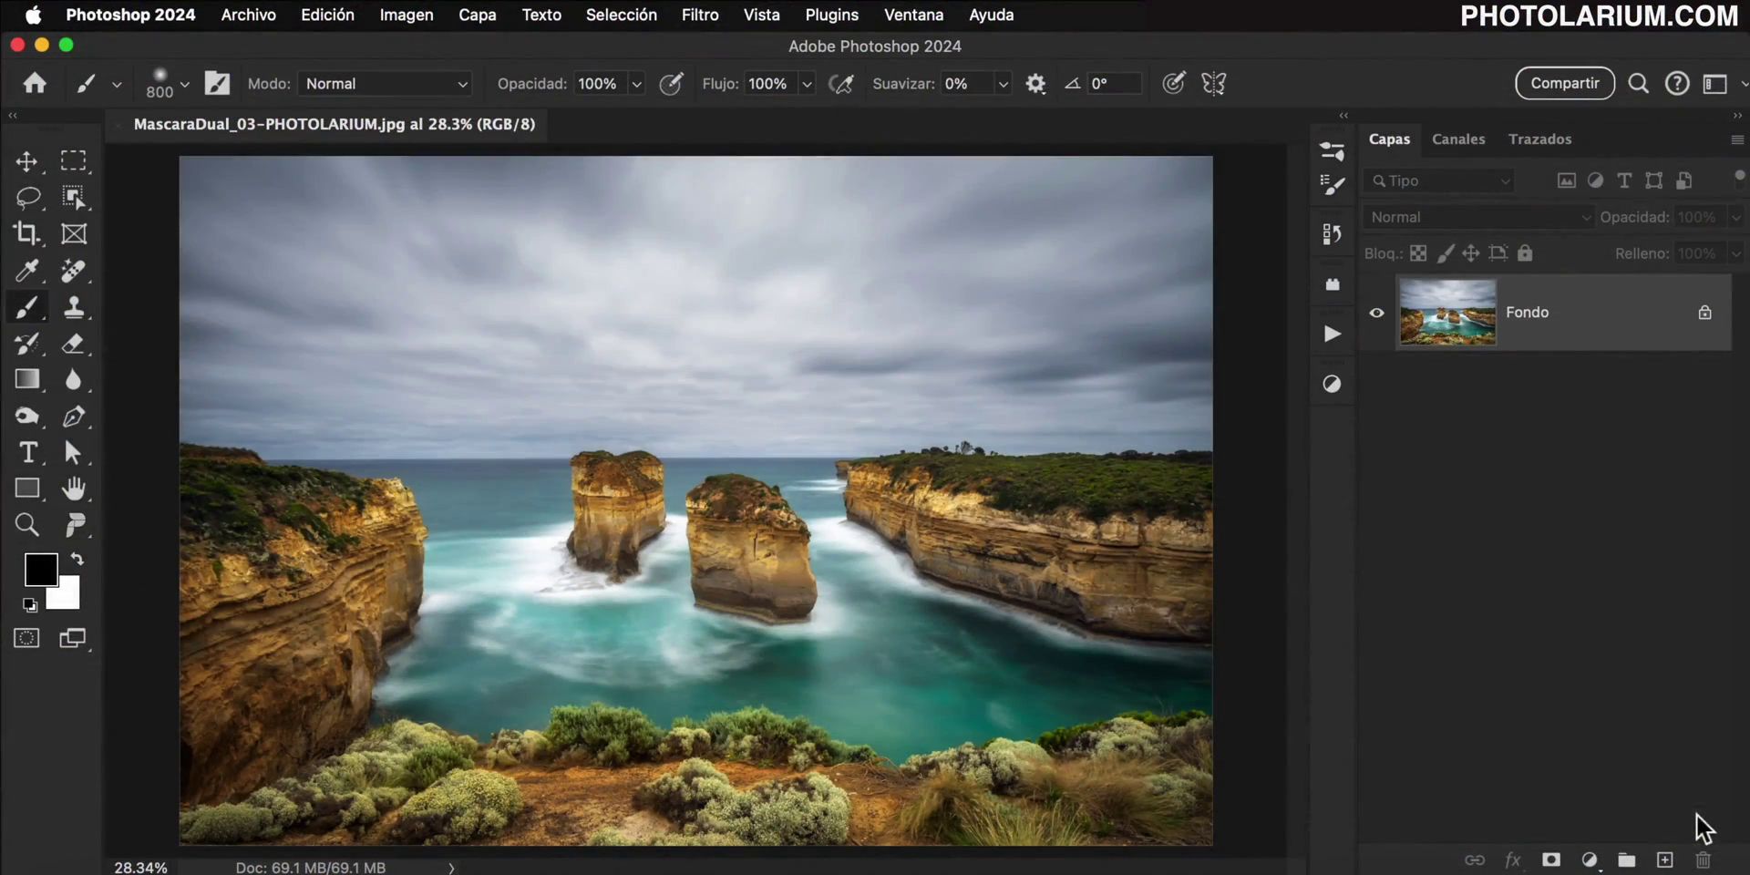
Run the Mascara Dual action on the MascaraDual_03 coastal photo and compare against the original.
click(1332, 334)
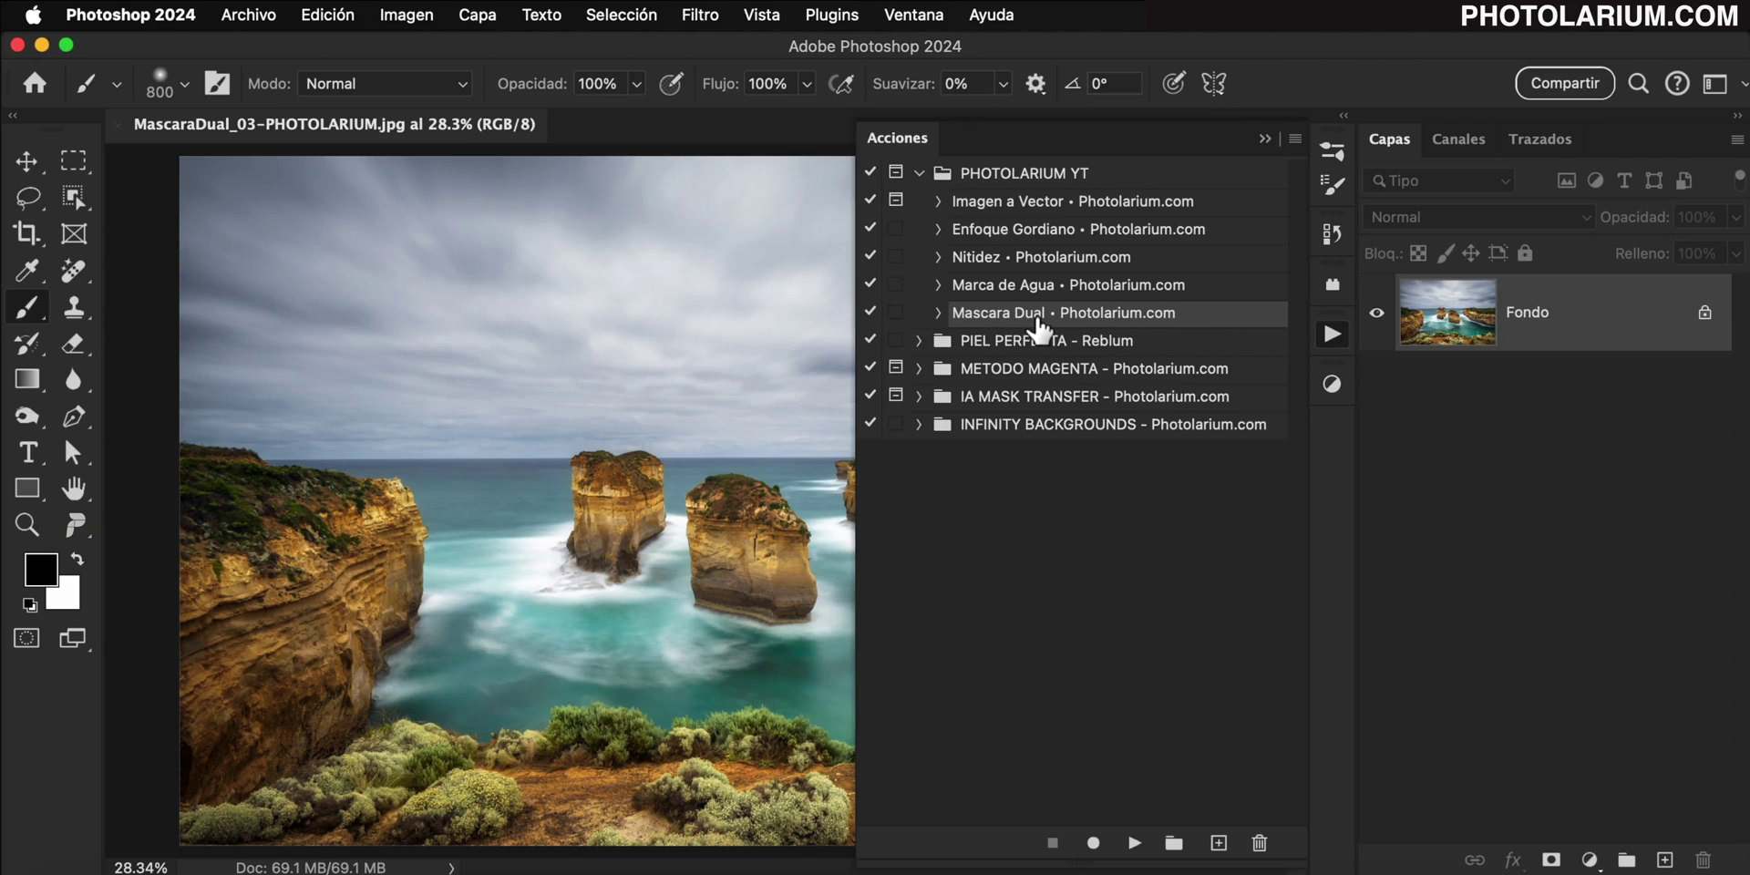
click(1135, 843)
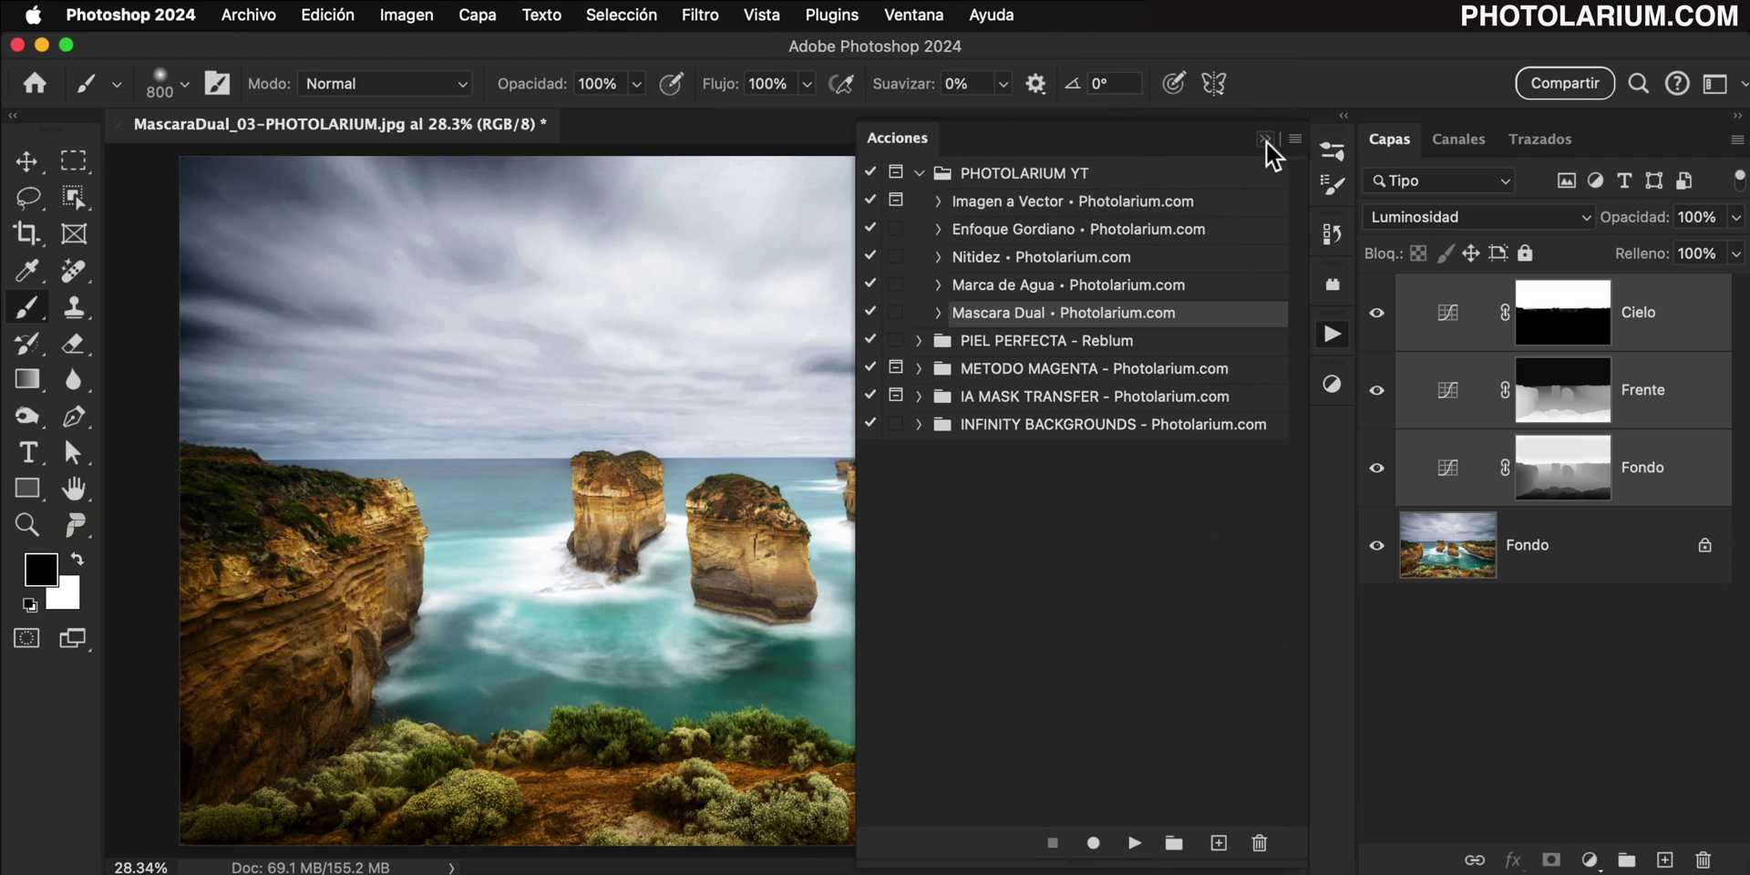
click(1266, 140)
alt+click(1377, 547)
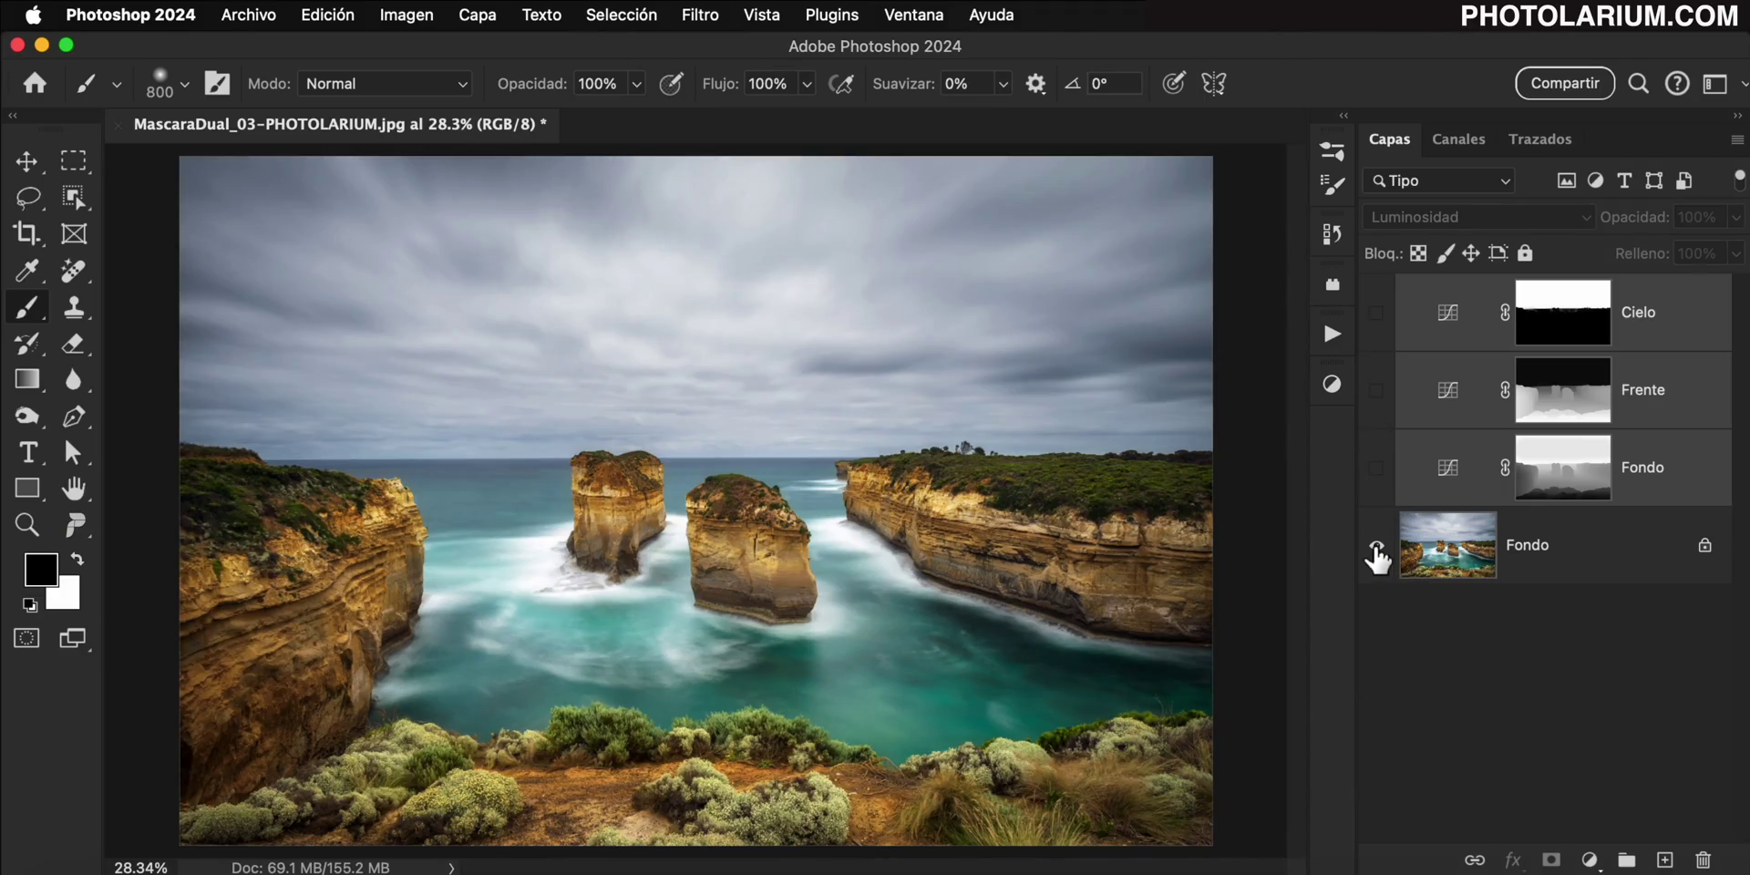
alt+click(1376, 547)
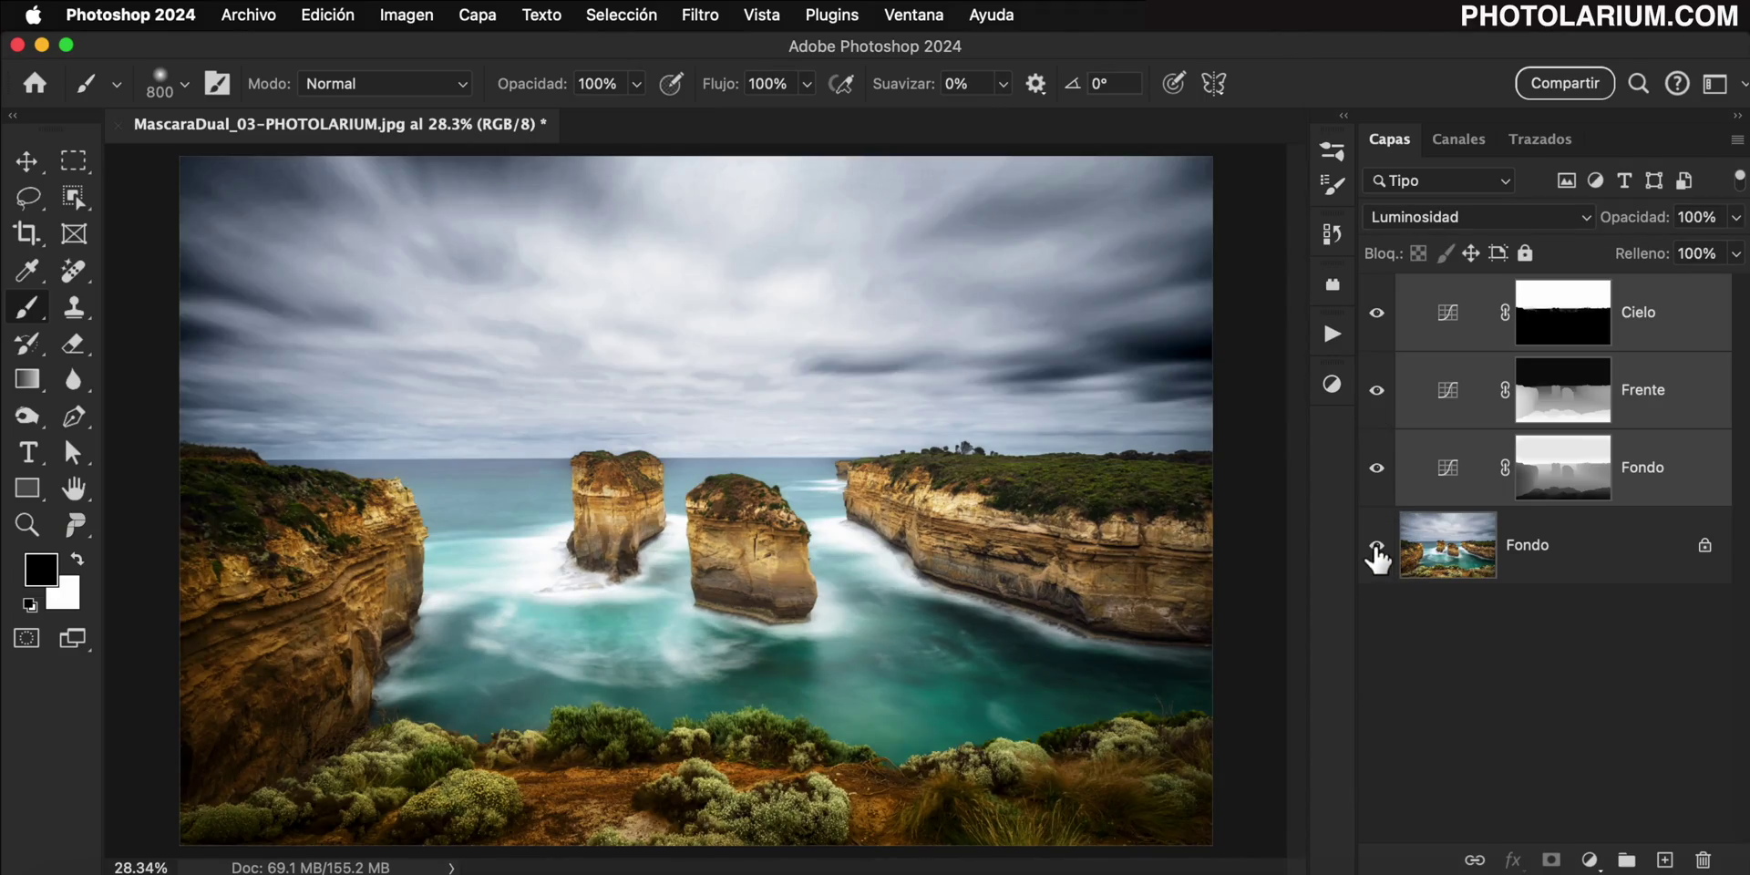